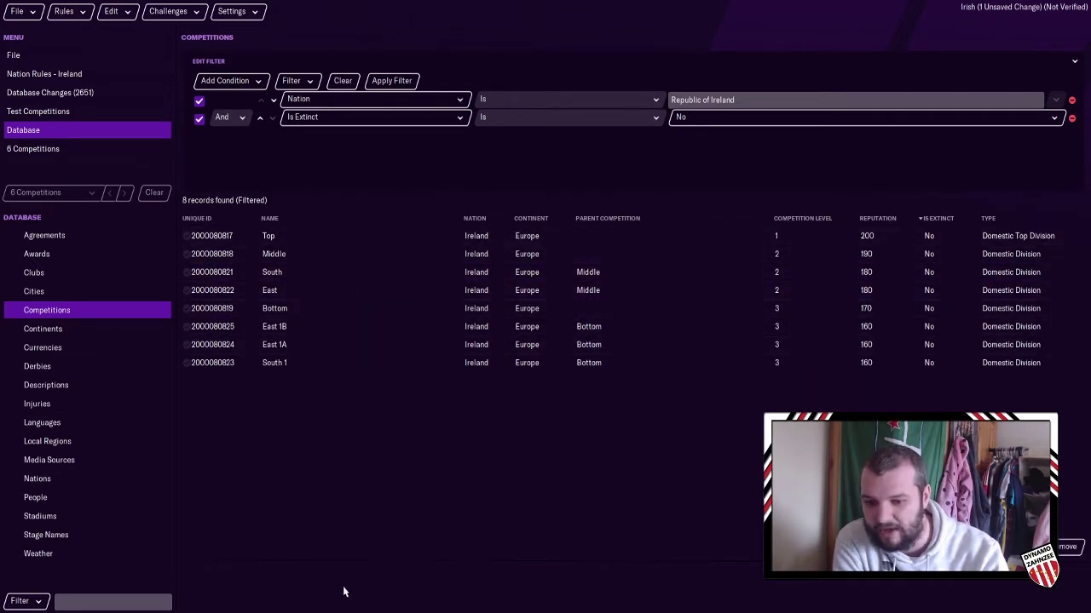
Check the league pyramid diagram in Paint, and start a single division for the competition Top in Ireland's nation rules
key(alt+Tab)
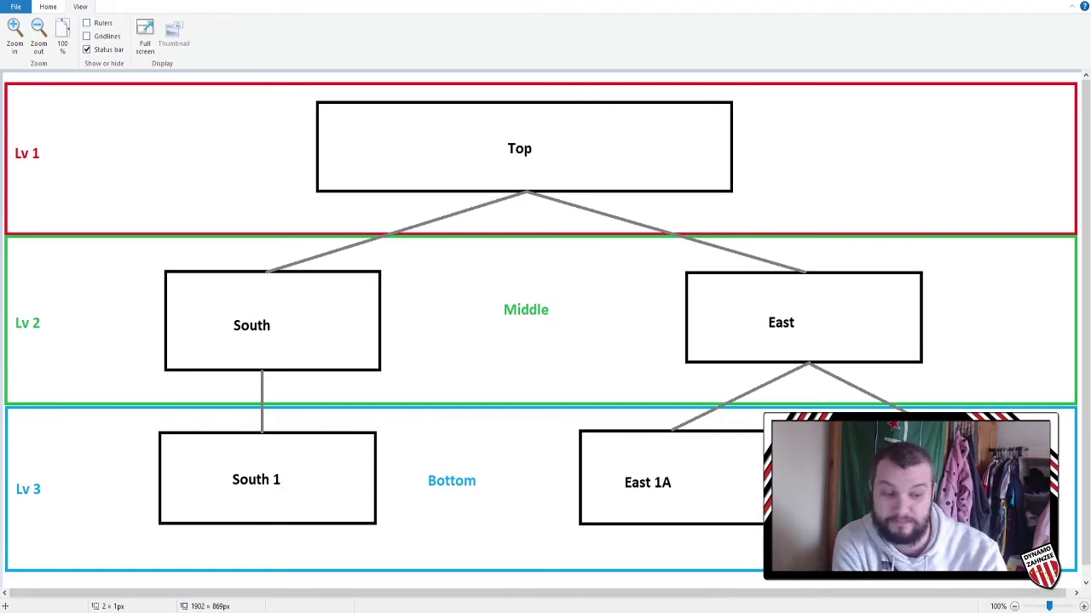
key(alt+Tab)
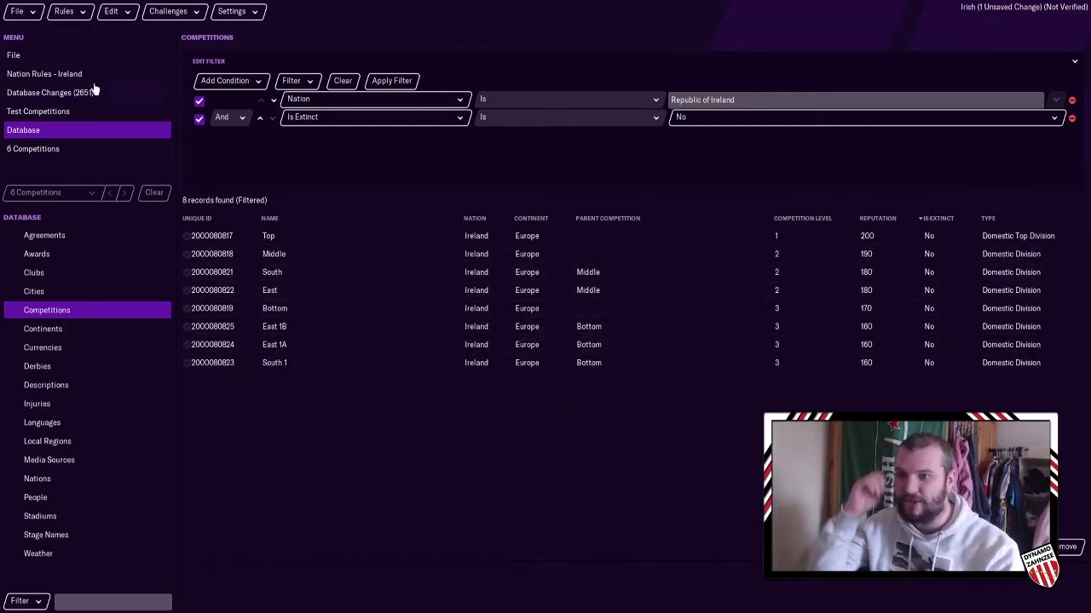
click(64, 74)
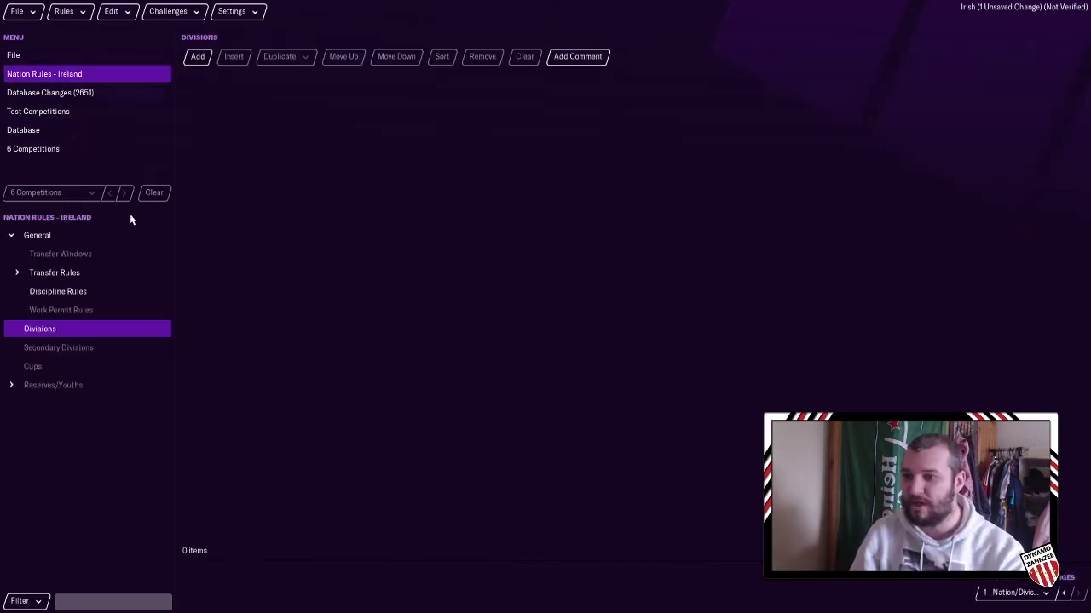
click(197, 56)
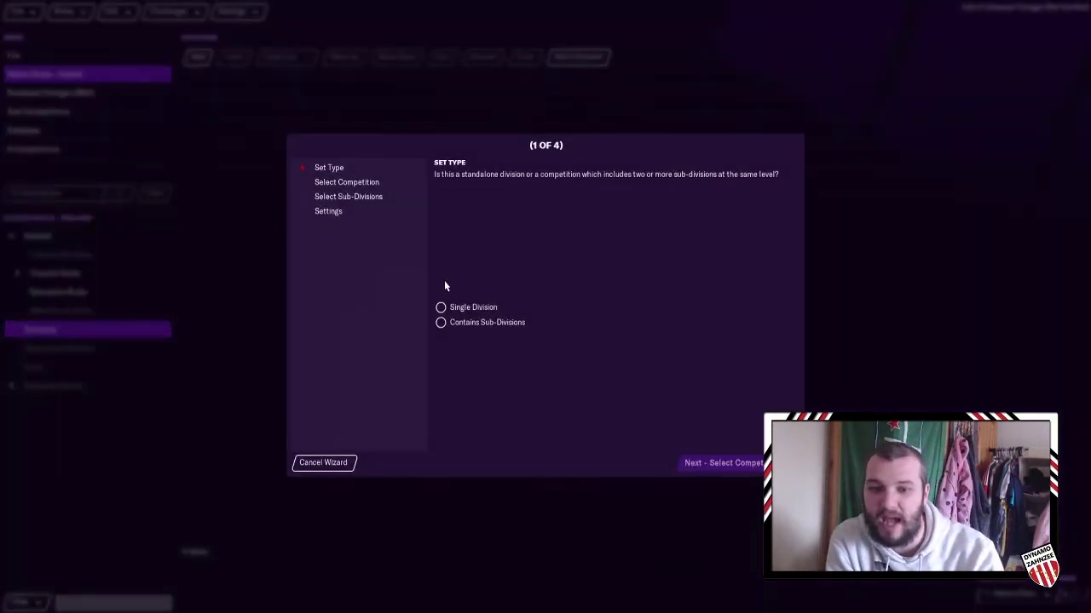
click(723, 463)
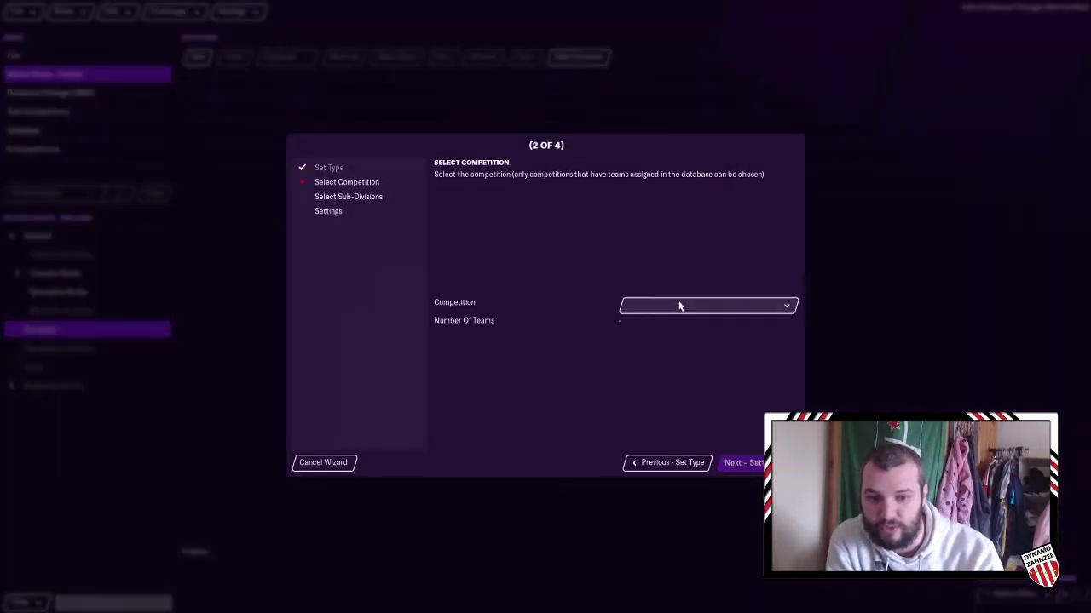
click(677, 306)
click(660, 324)
click(738, 462)
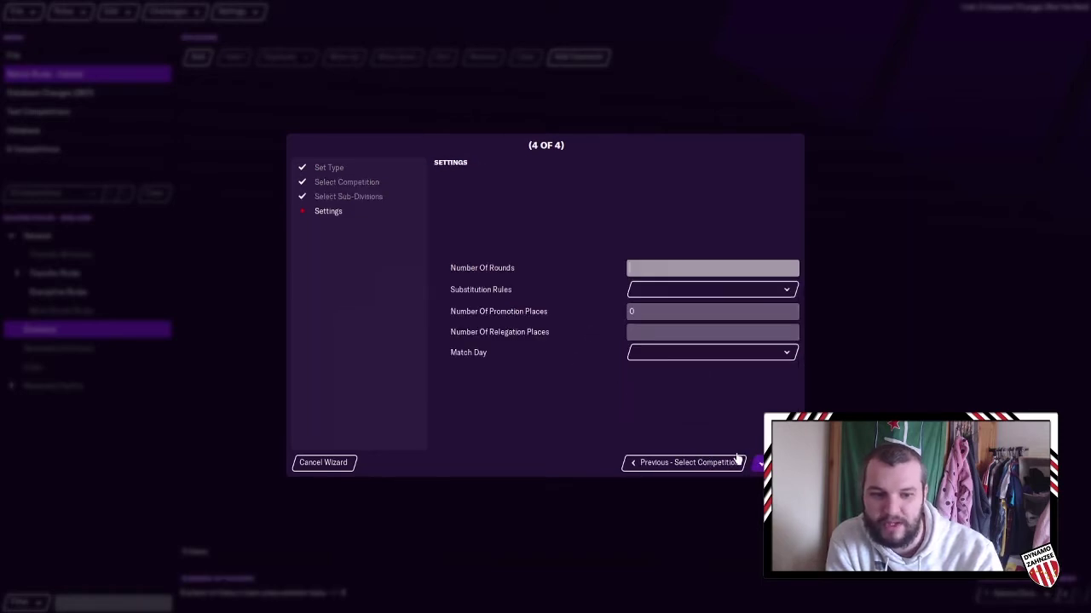
Set Top to 2 rounds and 2 relegation places with Saturday as match day, and finish creating the division
click(665, 339)
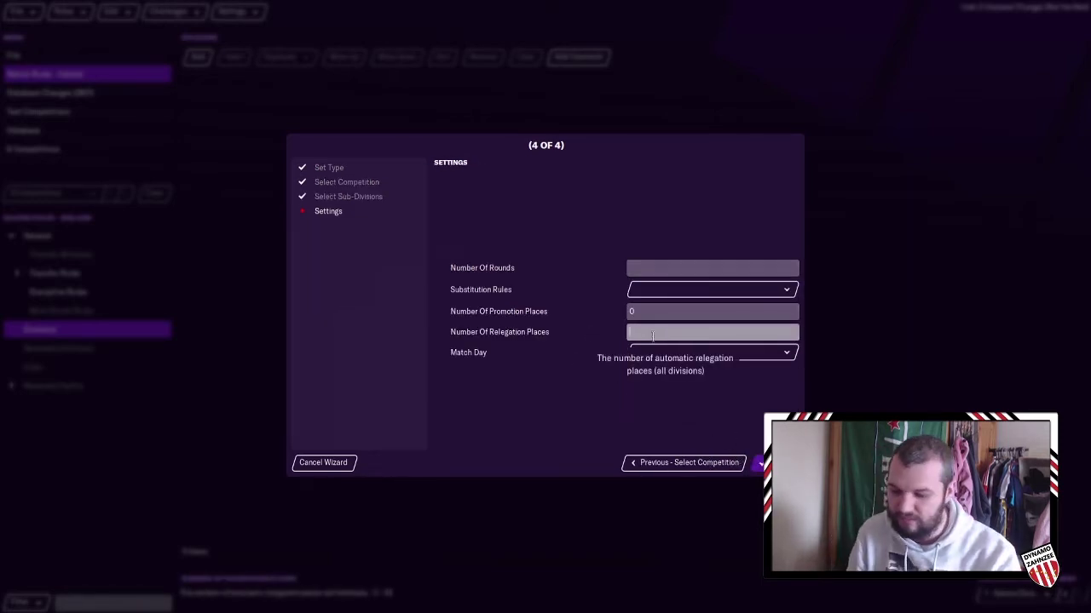
text(2)
click(647, 268)
text(2)
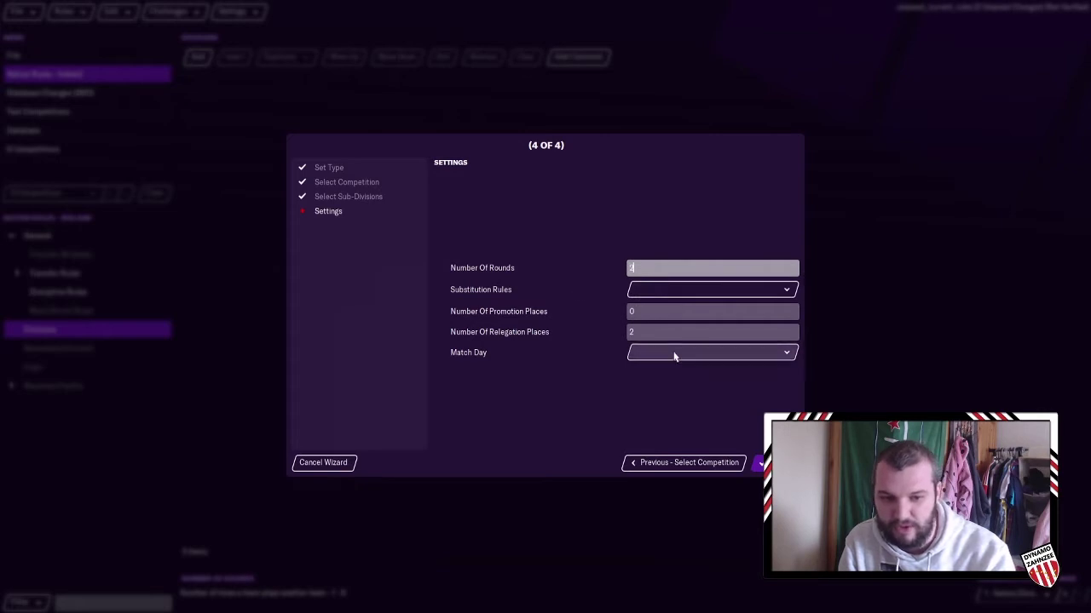
click(674, 355)
click(722, 475)
click(723, 463)
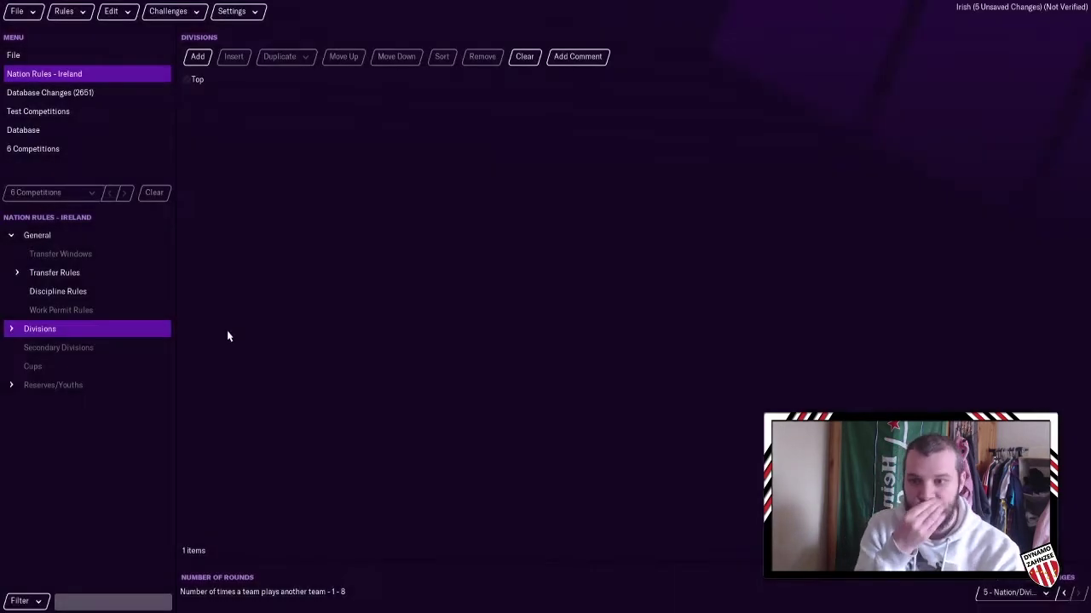
Start another division that contains sub-divisions, with Middle as the parent competition
click(201, 58)
click(441, 321)
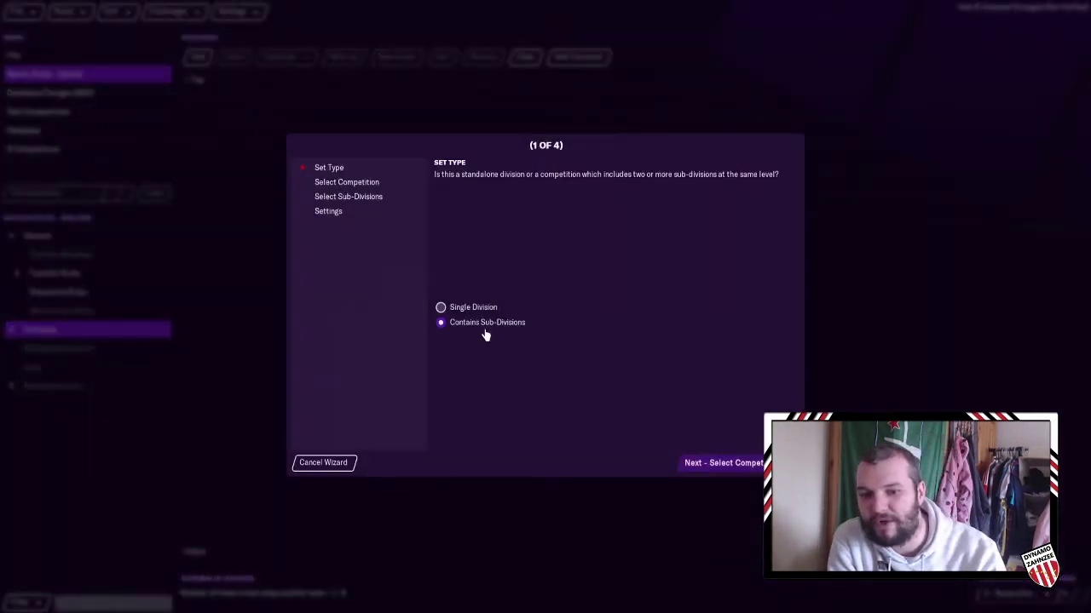
click(710, 463)
click(713, 314)
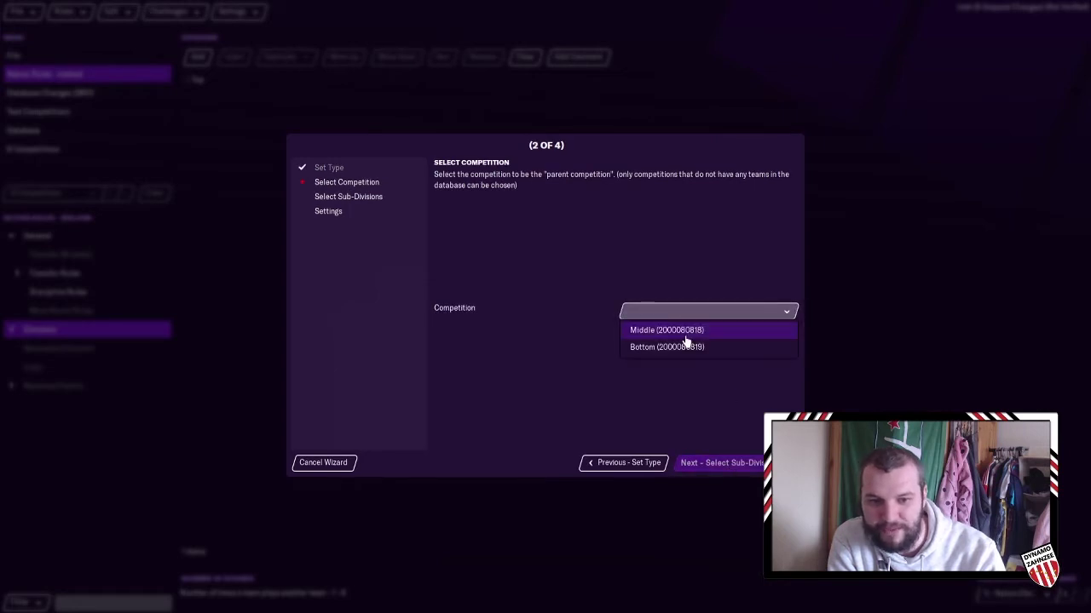
click(689, 331)
click(720, 467)
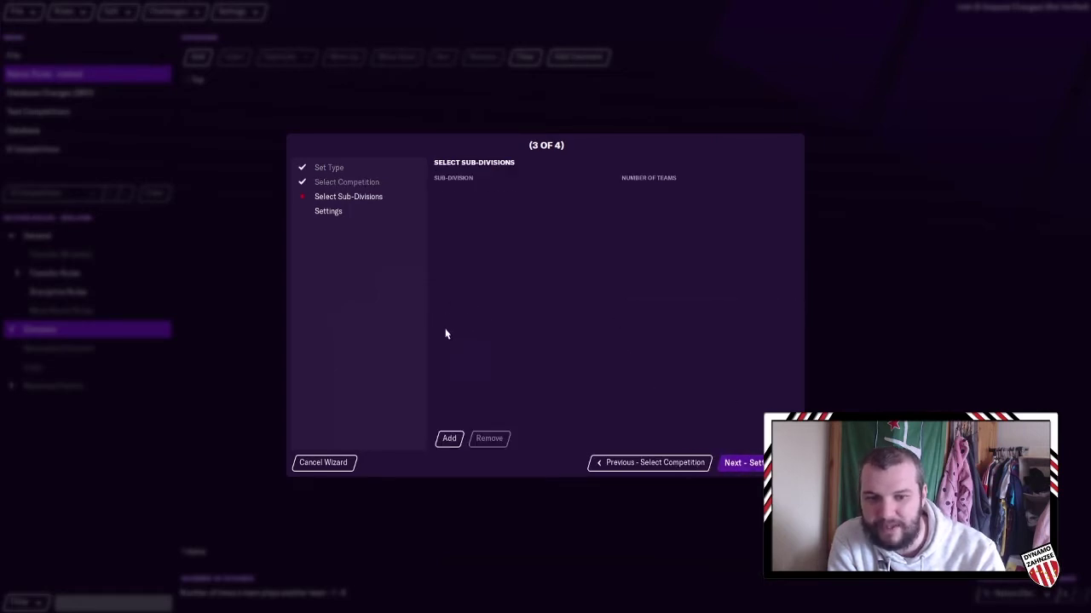
Add East and South as the sub-divisions of Middle and proceed to the division settings
click(449, 440)
click(449, 440)
click(540, 193)
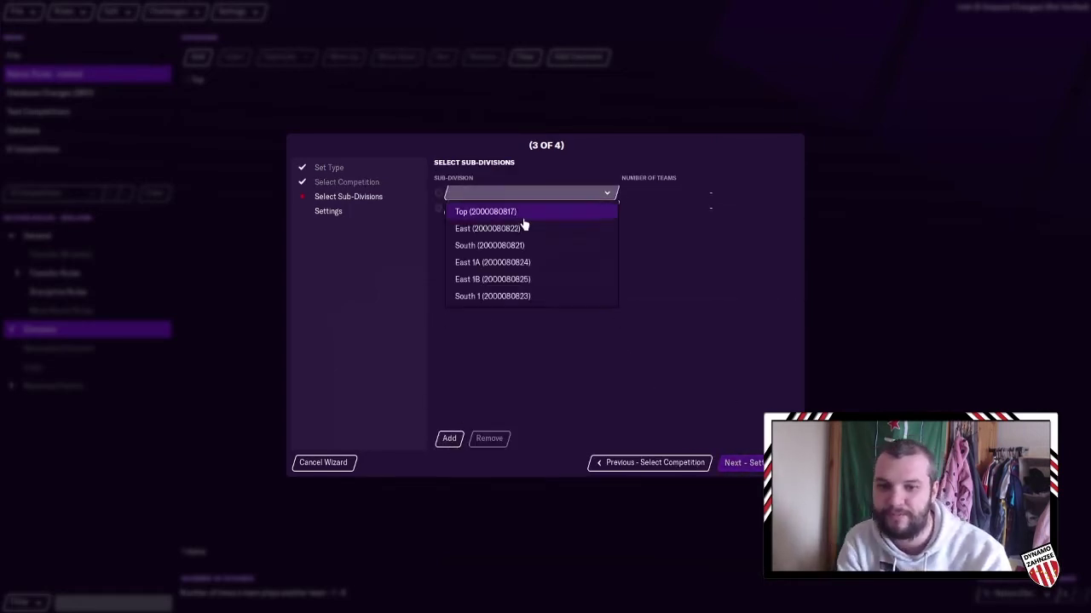
click(511, 228)
click(511, 207)
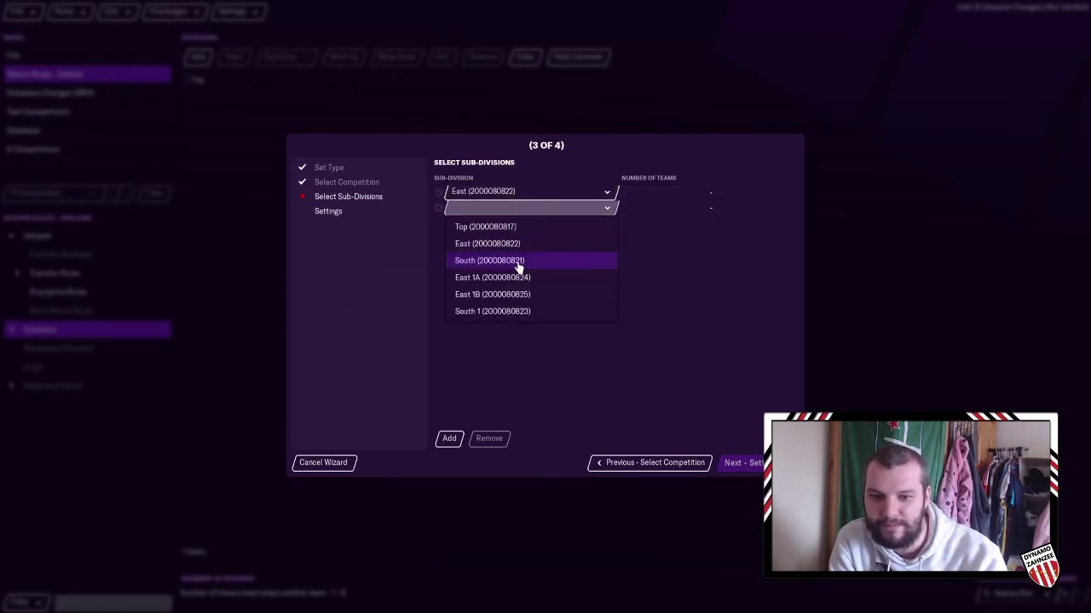
click(518, 263)
click(741, 462)
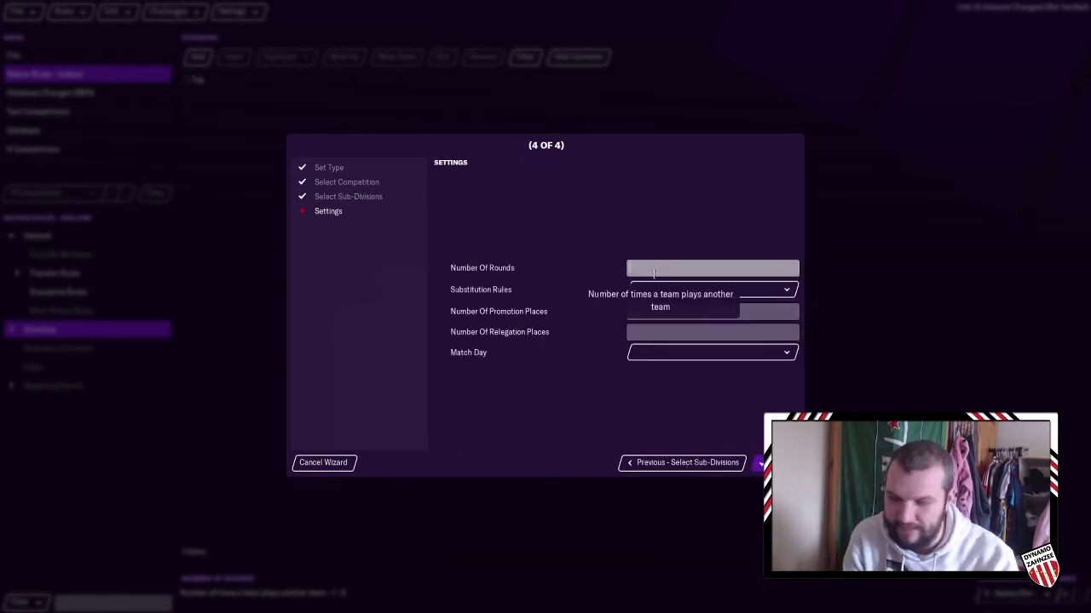
Give Middle 2 rounds, 3 From 7 substitutions, 2 promotion places, 0 relegation places and Saturday match day, and finish creating it
text(2)
click(656, 308)
click(647, 332)
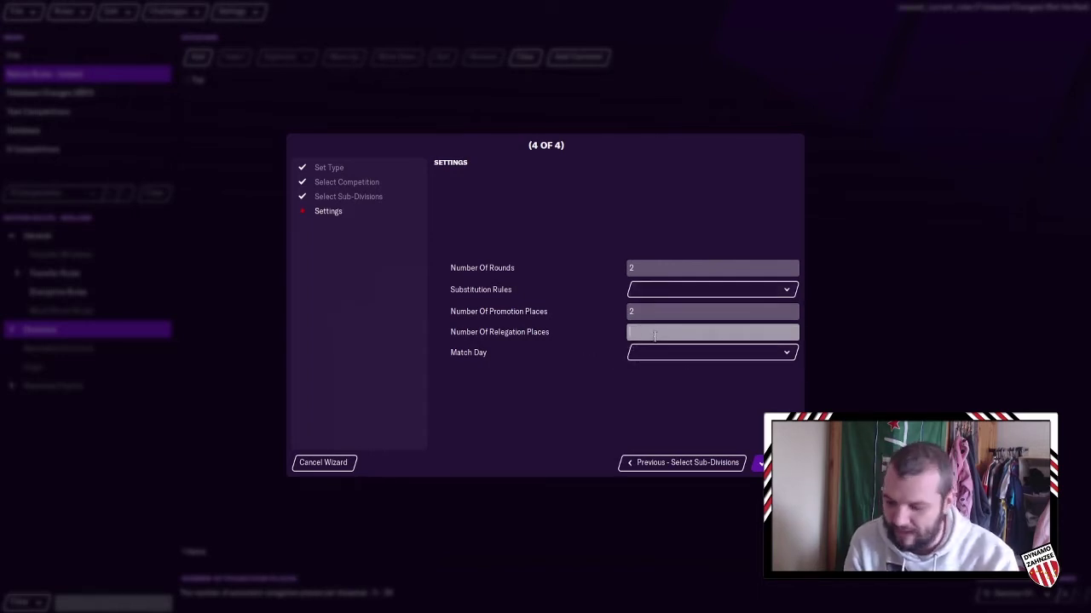
click(664, 290)
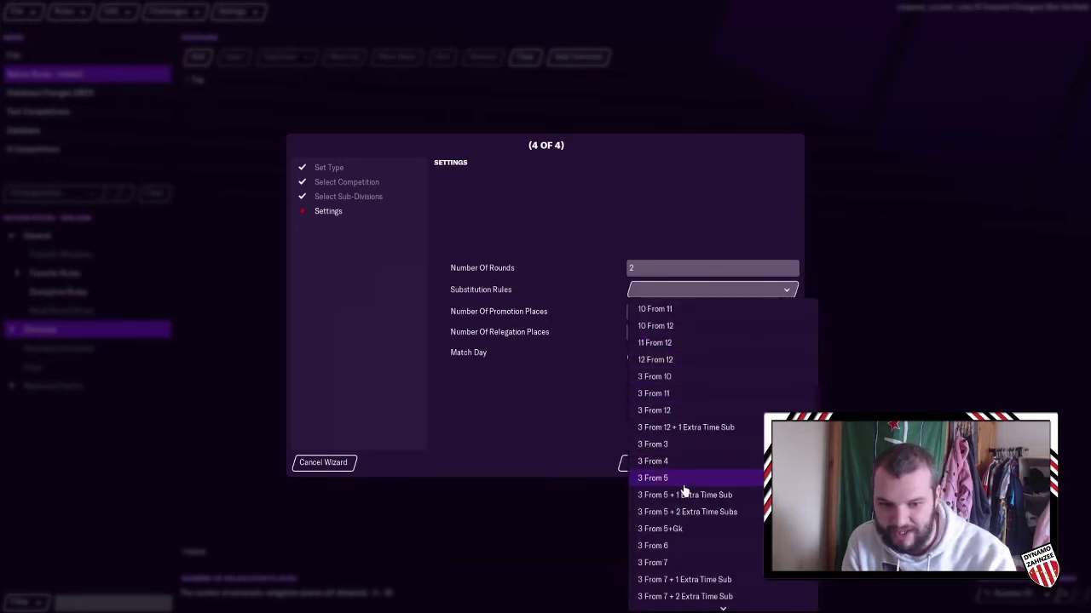
click(672, 564)
click(669, 354)
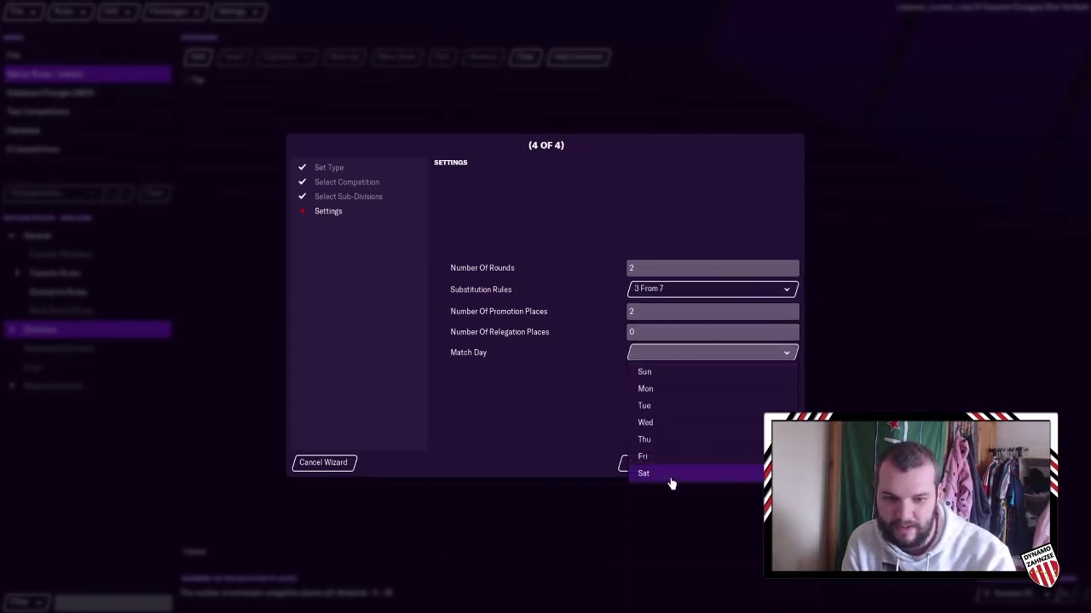
click(669, 477)
click(760, 463)
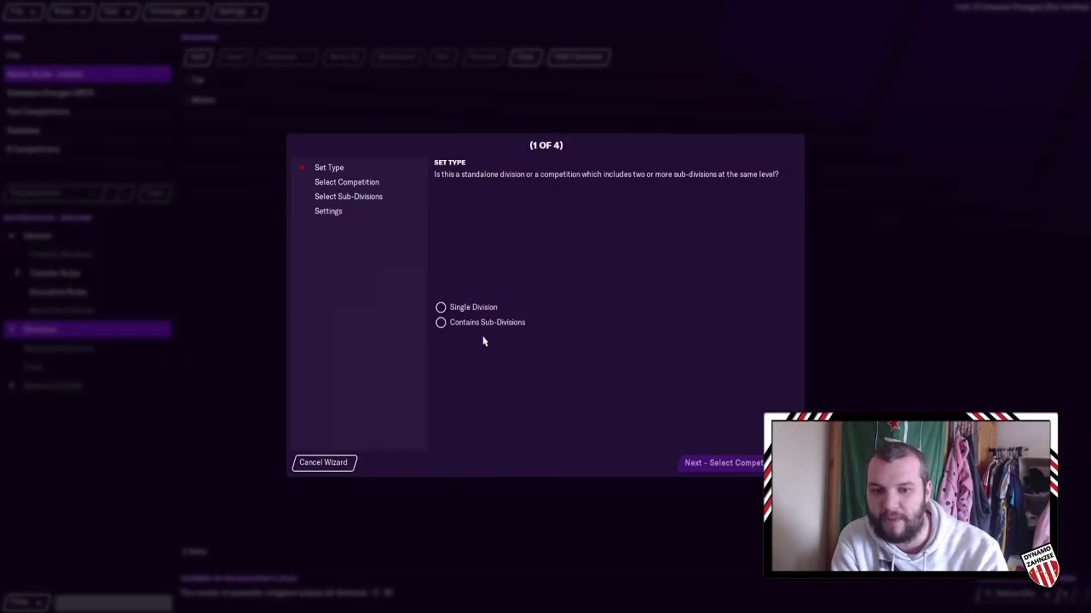
Set the next new division to contain sub-divisions, with Bottom as the parent competition
click(466, 323)
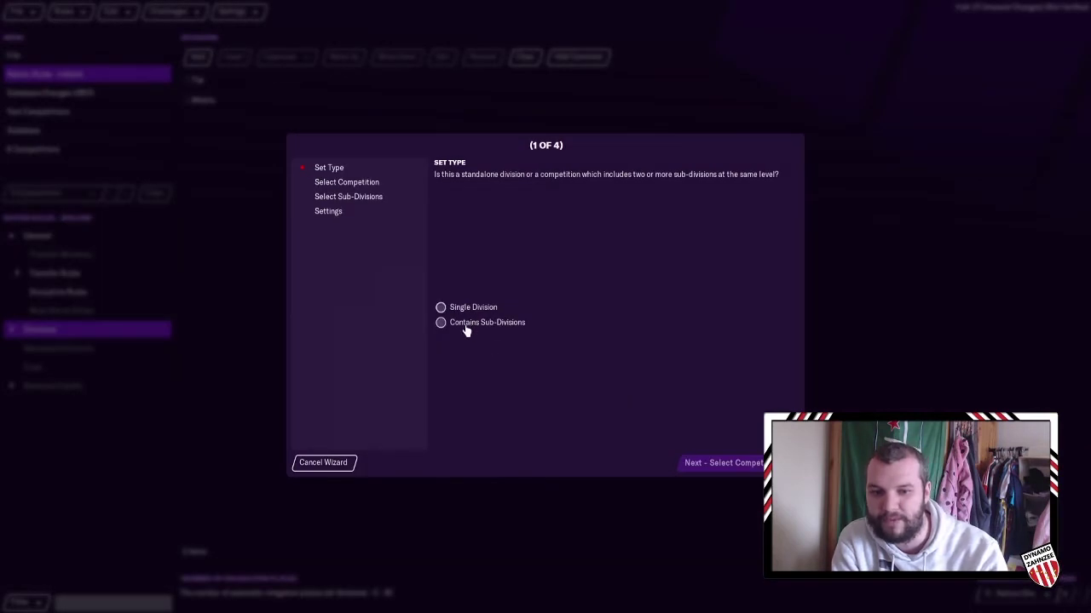
click(745, 464)
click(662, 312)
click(673, 345)
click(733, 464)
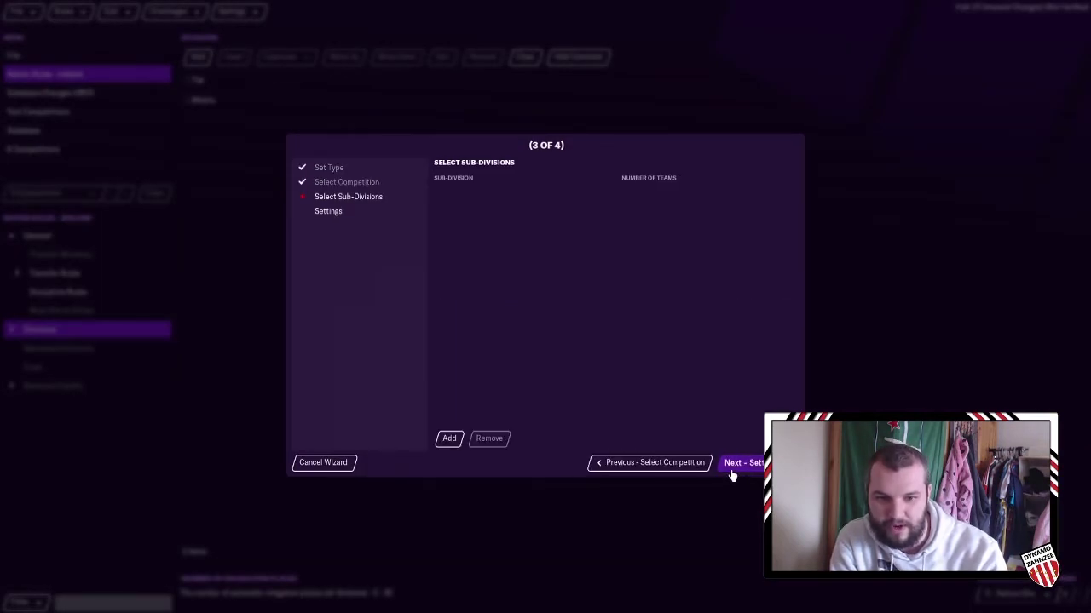
Add East 1A, East 1B and South 1 as the sub-divisions of Bottom and proceed to the division settings
click(449, 440)
click(449, 440)
click(449, 440)
click(504, 196)
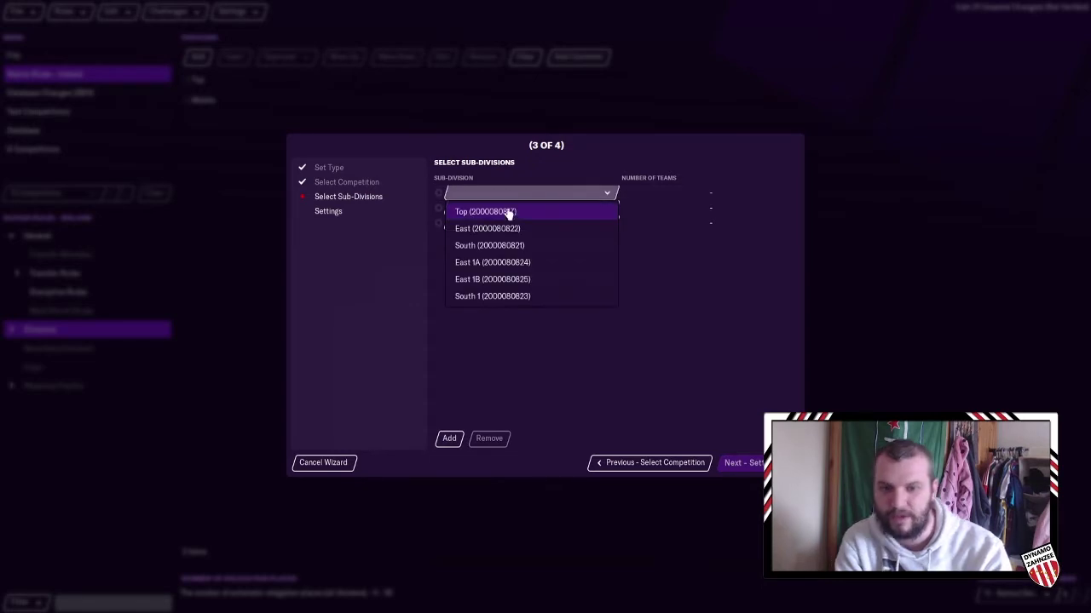
click(503, 262)
click(470, 209)
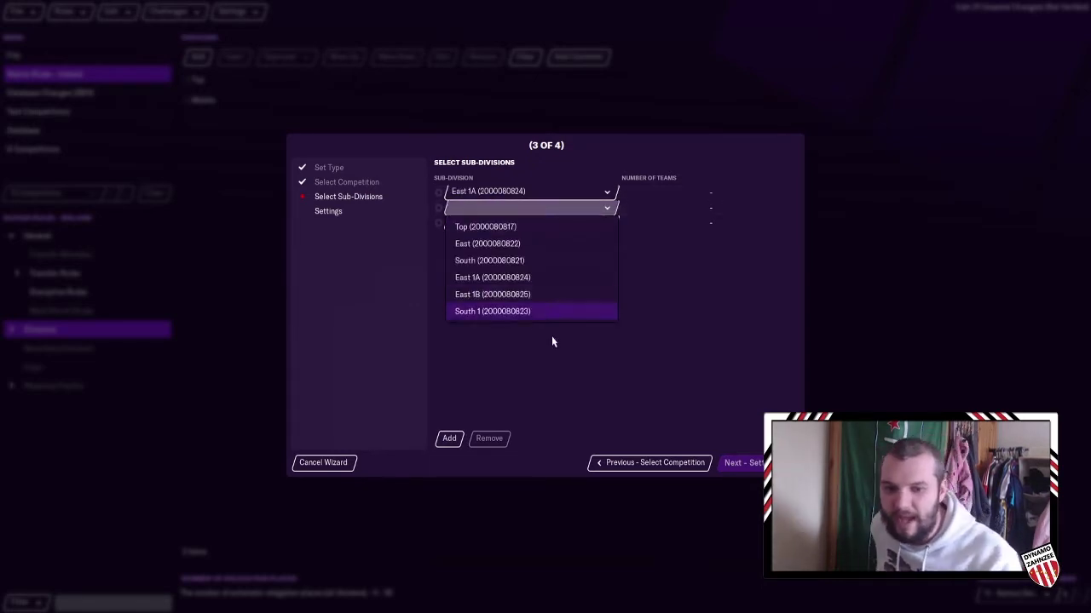
click(509, 293)
click(479, 223)
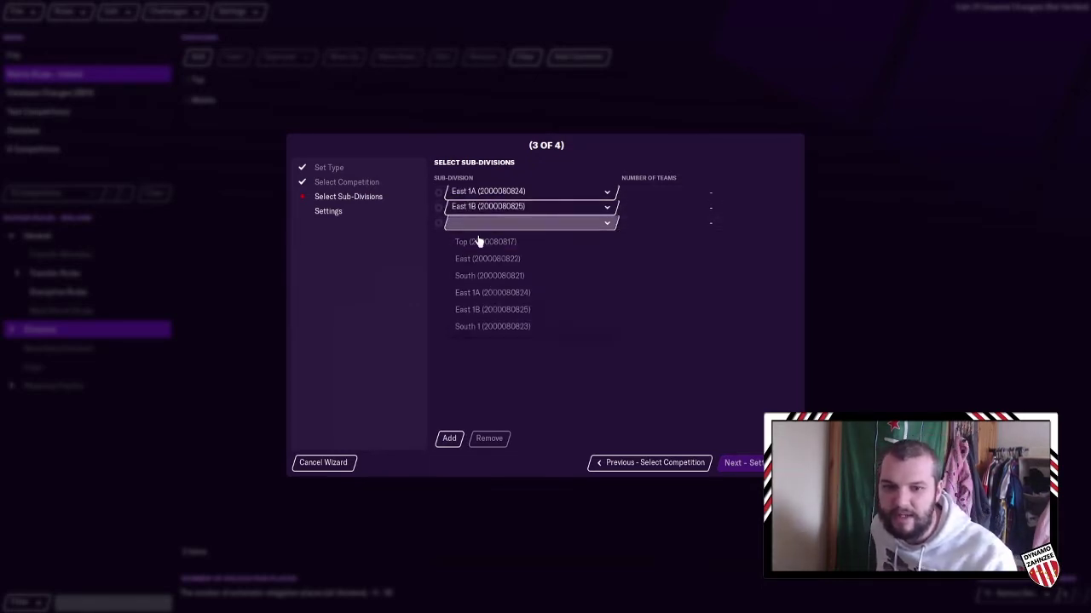
click(500, 326)
click(741, 460)
Give Bottom 2 rounds, 3 From 7 substitutions and Saturday as match day, and finish creating the division
click(639, 266)
text(2)
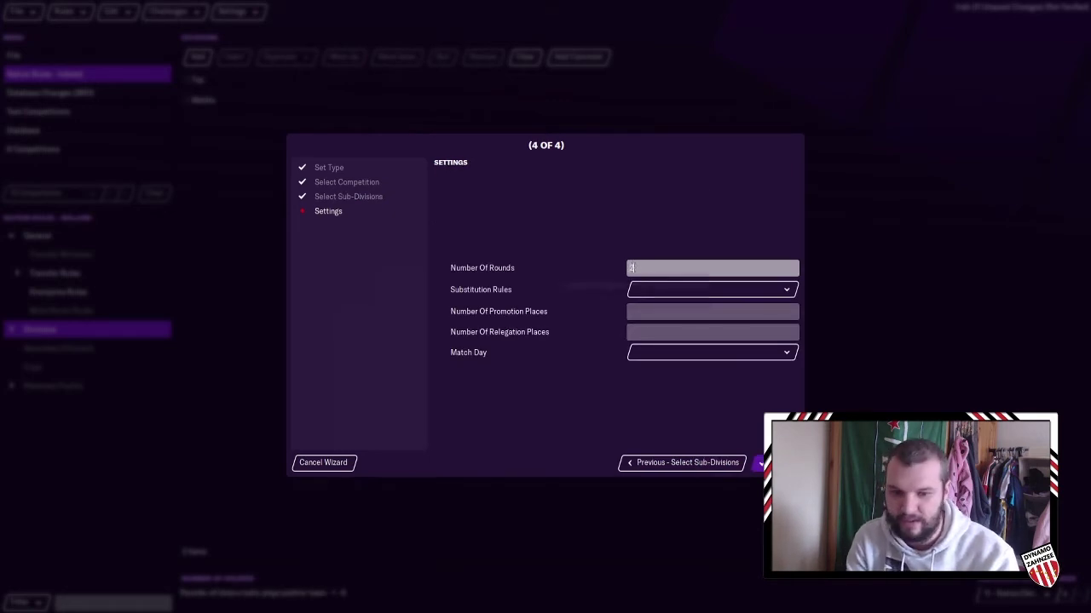
click(653, 290)
click(656, 562)
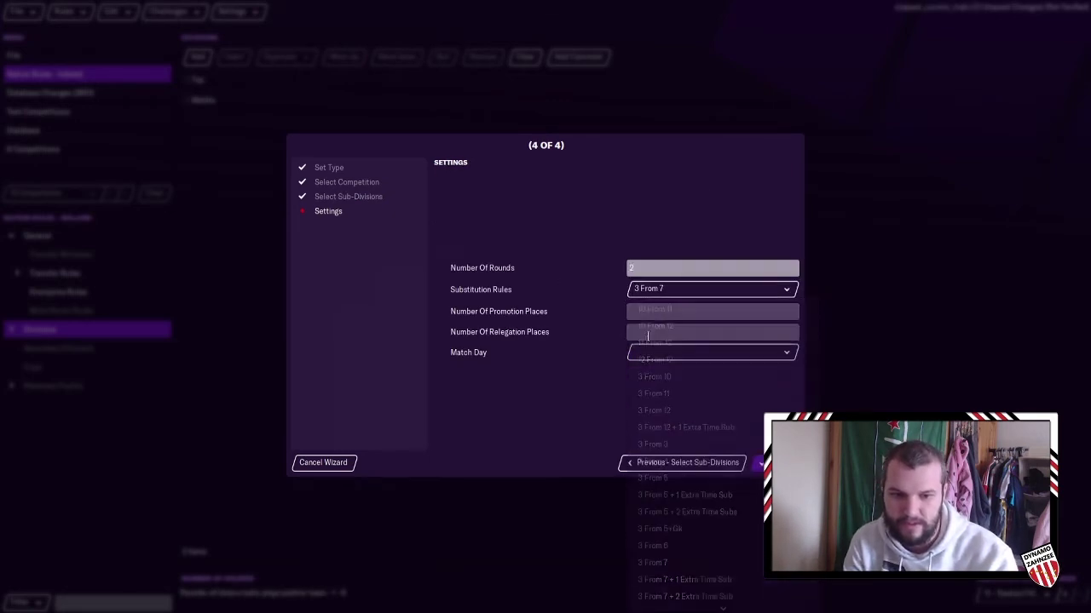
click(662, 352)
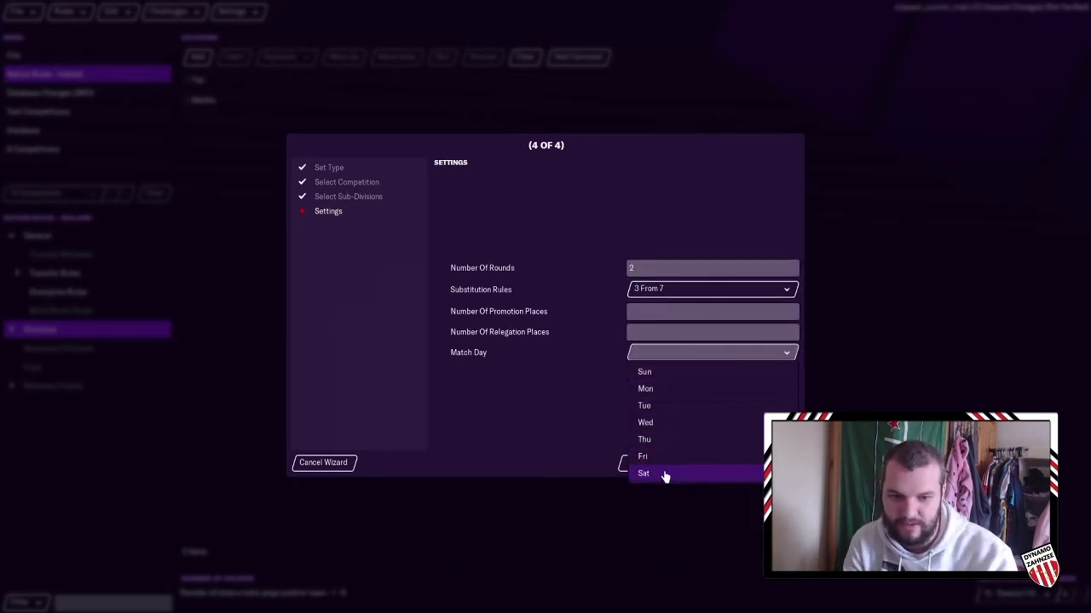
click(656, 474)
click(765, 463)
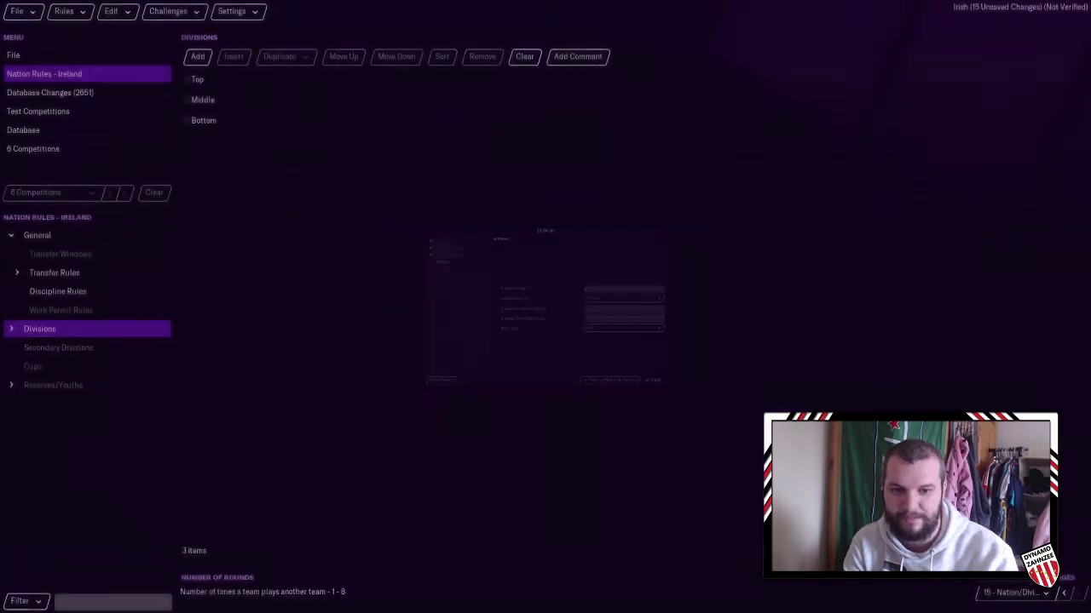
Examine the general settings of the Top and Middle divisions, including Middle's number of promotion places
click(12, 329)
click(49, 349)
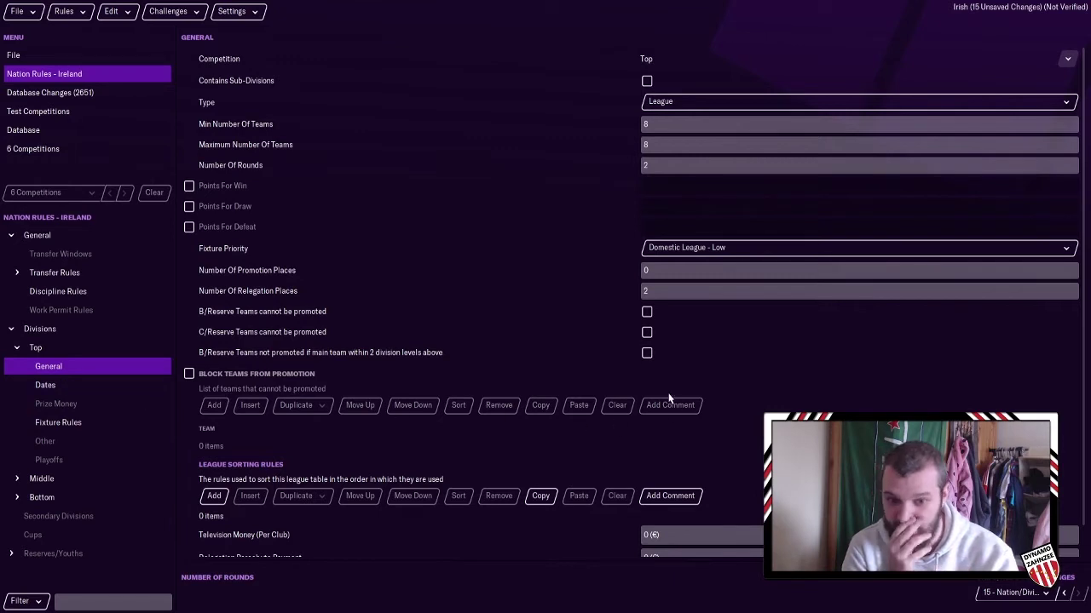
click(17, 347)
click(17, 366)
click(56, 385)
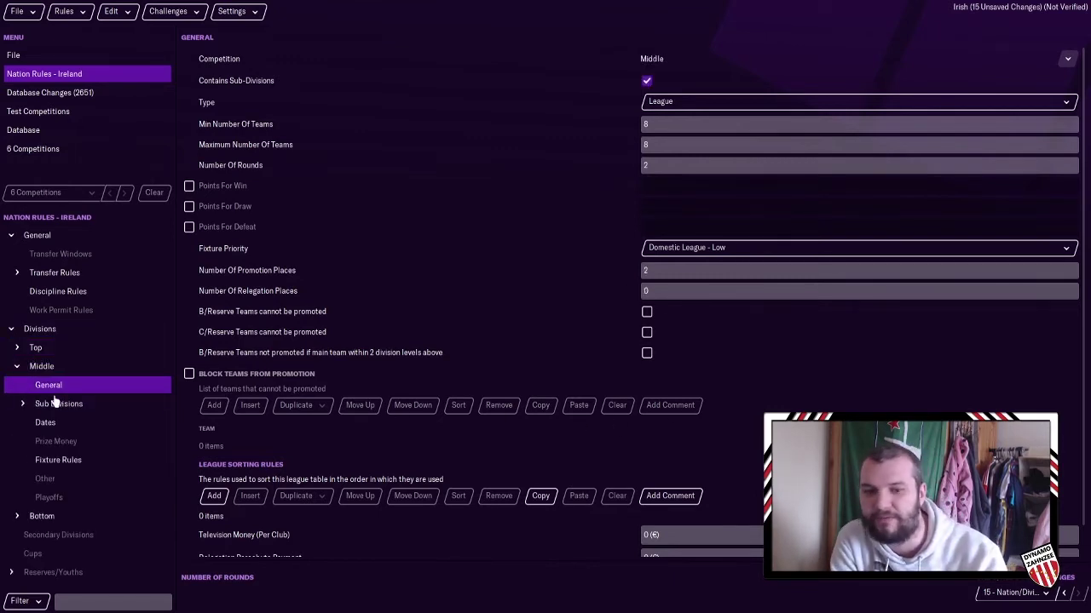
click(668, 271)
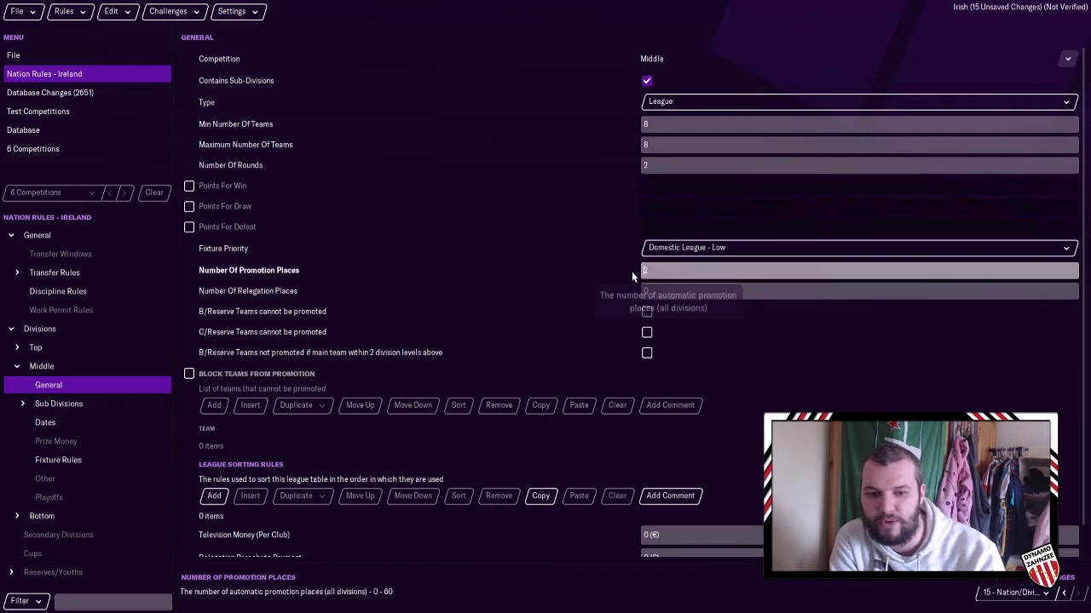
click(594, 292)
In Middle's East sub-division, search for the division for promoted teams with the nation filtered to Republic of Ireland
click(23, 404)
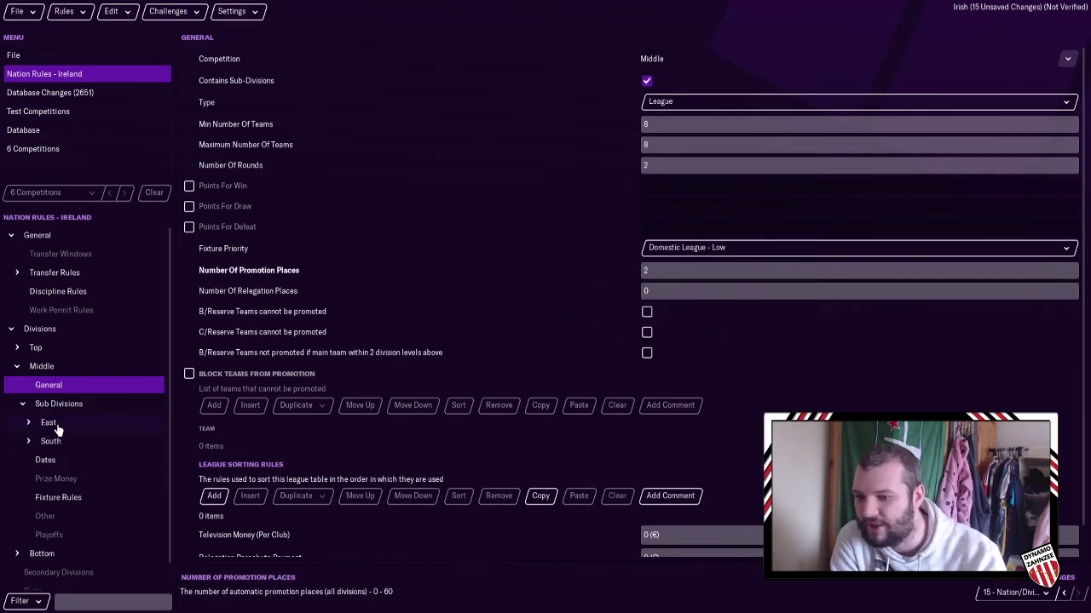
click(48, 423)
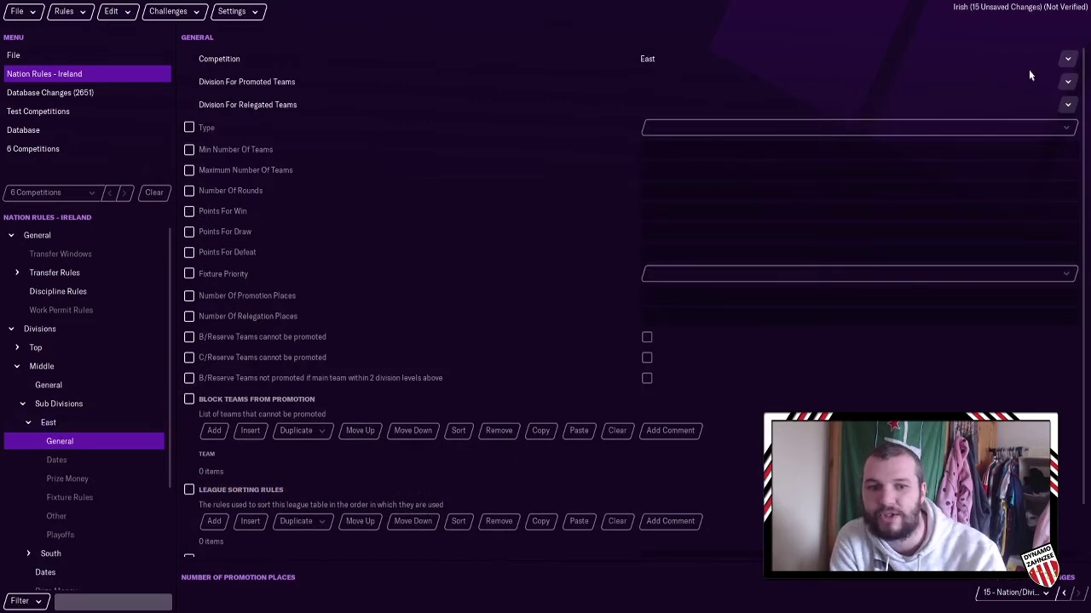
click(1066, 83)
click(1061, 101)
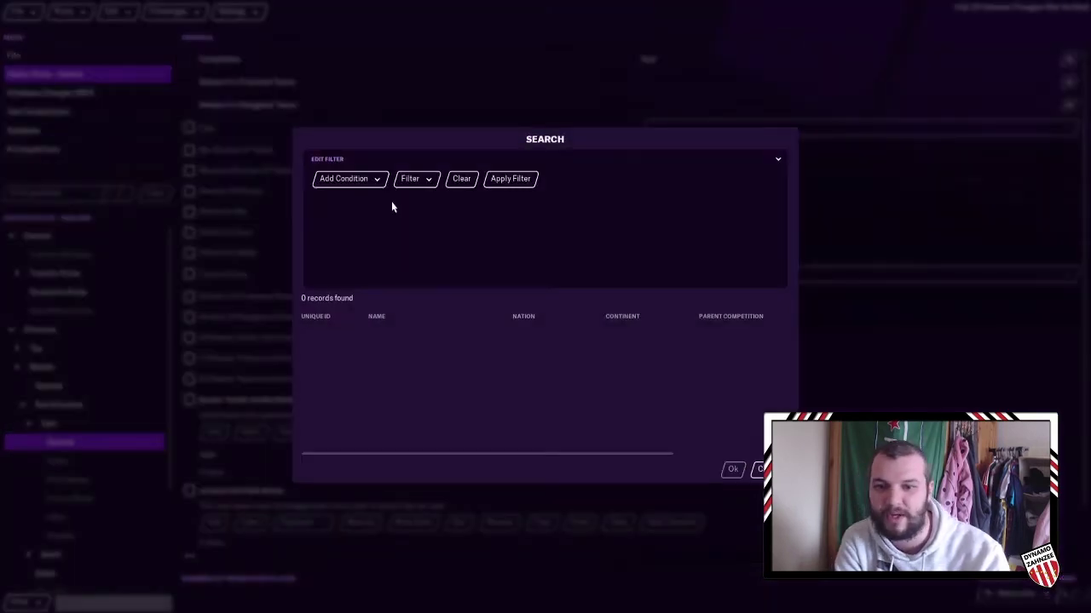
click(372, 181)
click(378, 266)
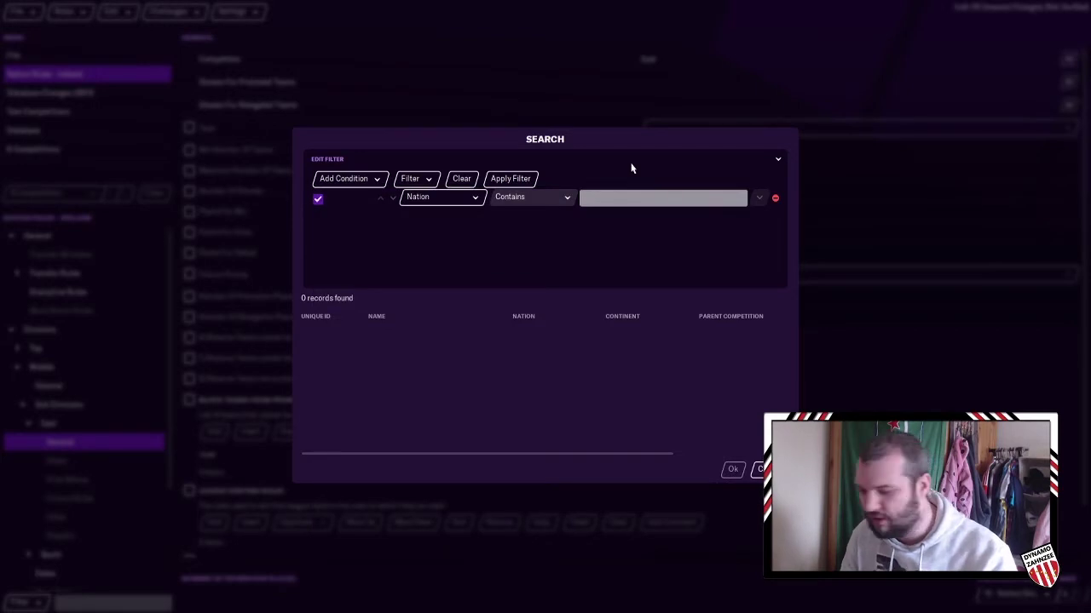
text(ic of Irelan)
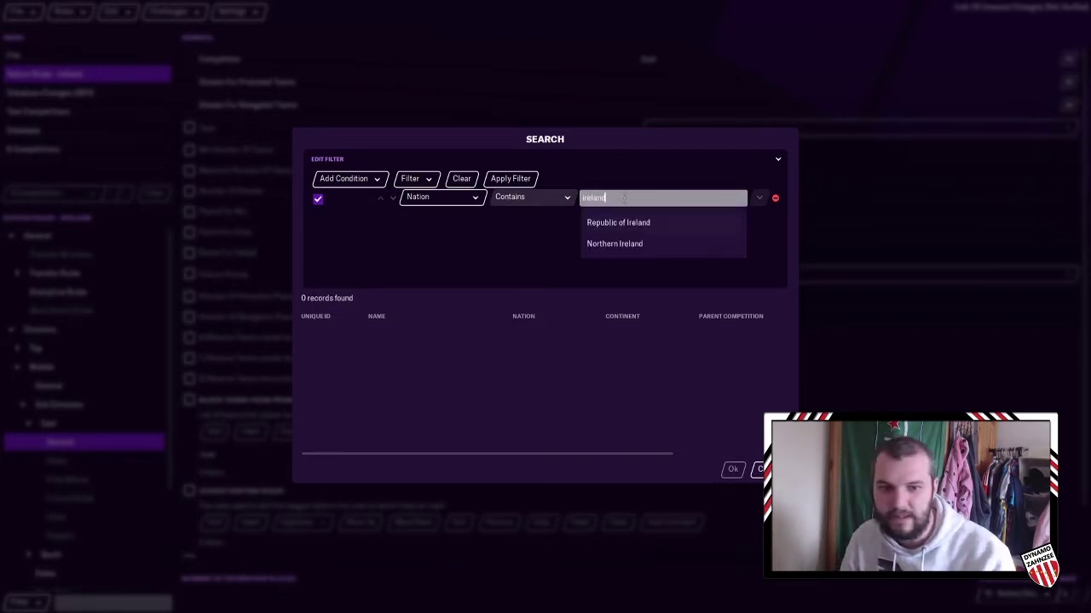
click(601, 221)
Add a condition that Is Extinct is No to the competition search and apply the filter
click(352, 181)
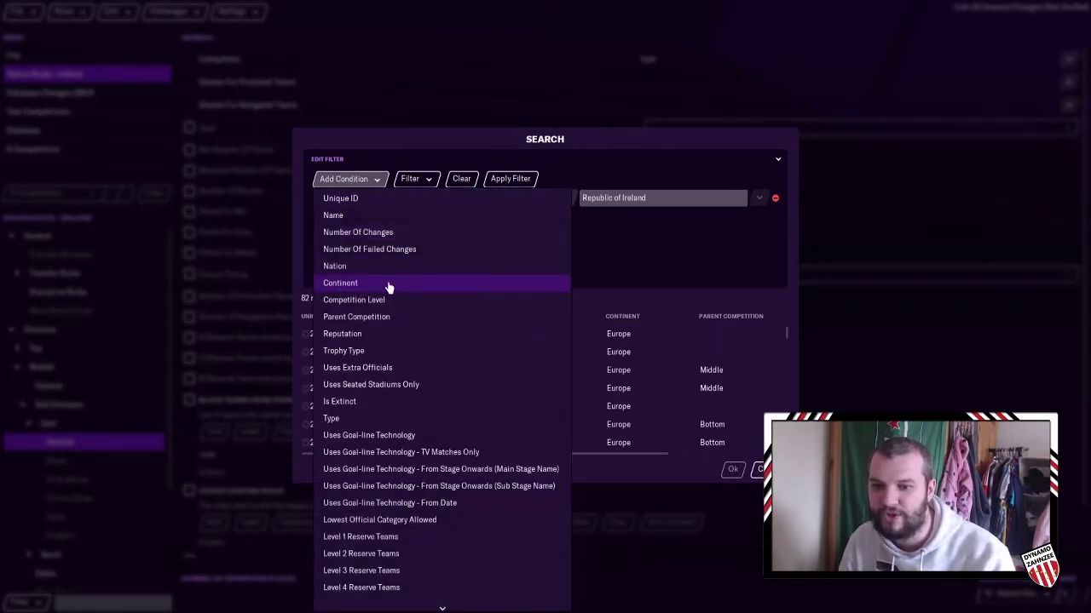
click(374, 404)
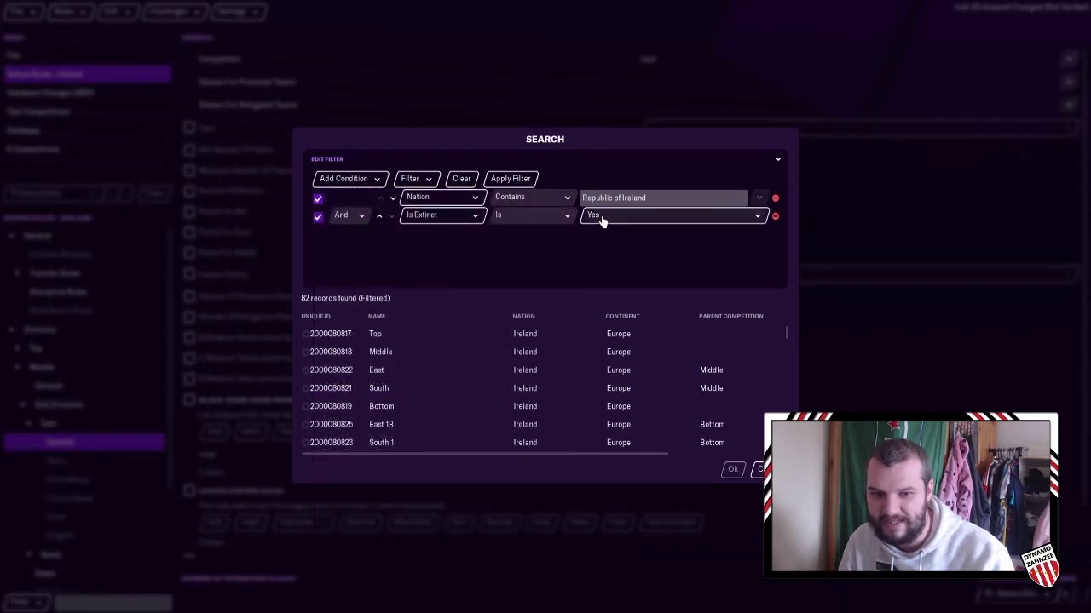
click(603, 219)
click(618, 251)
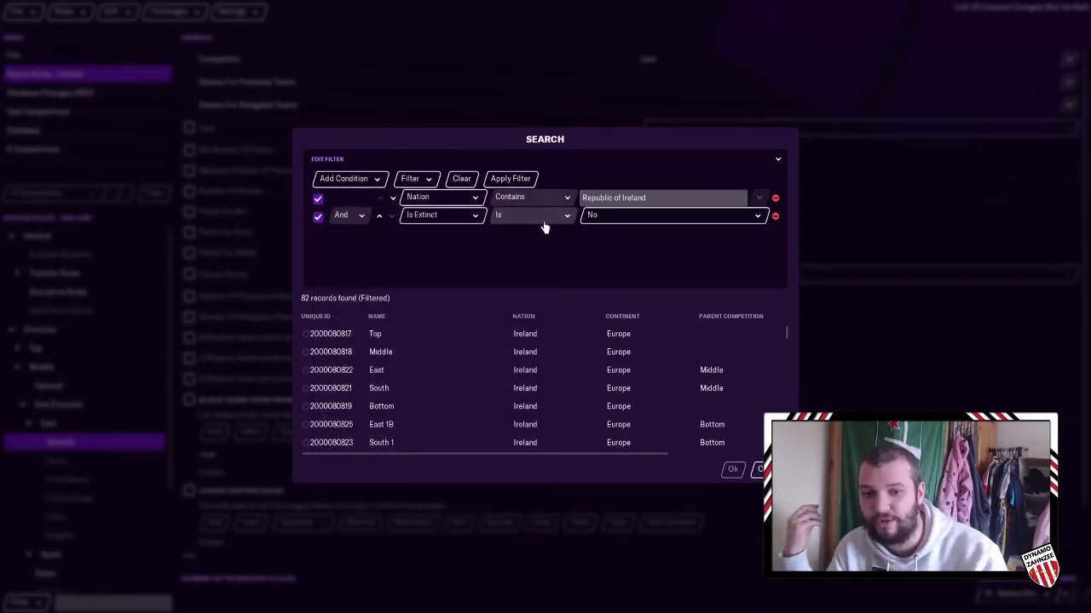
click(522, 182)
Choose Top from the filtered competitions as East's division for promoted teams
scroll(507, 408, down, 1)
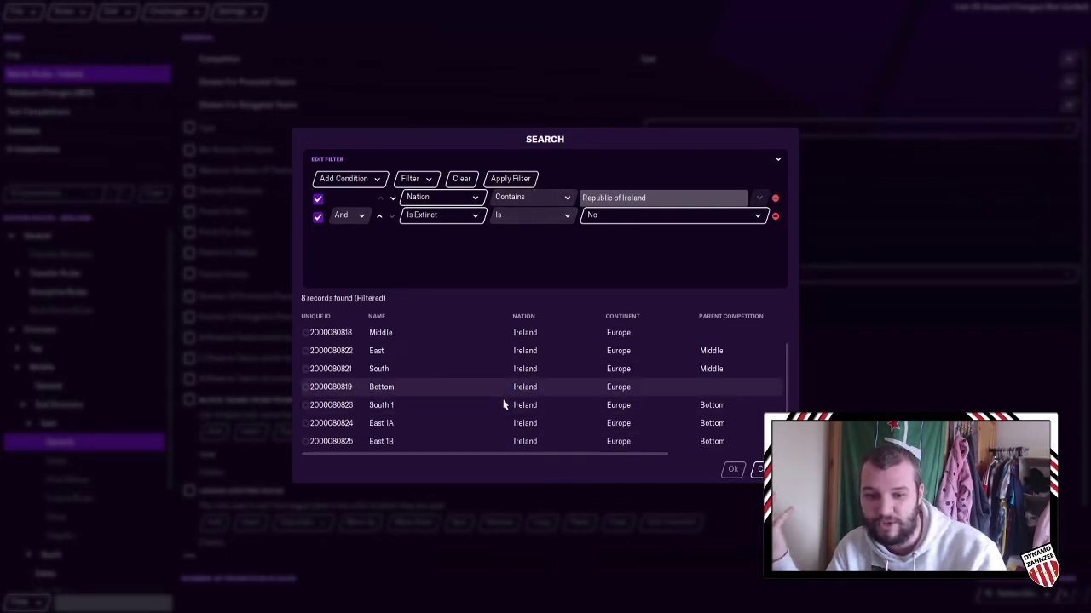
scroll(499, 384, up, 1)
scroll(596, 422, down, 1)
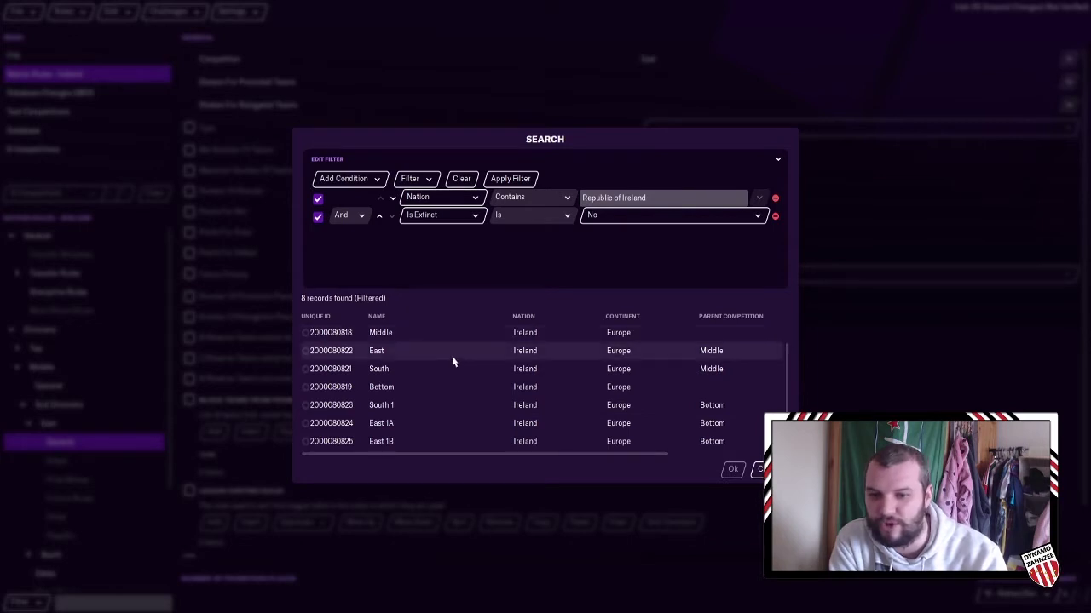
scroll(434, 364, up, 1)
scroll(450, 388, down, 1)
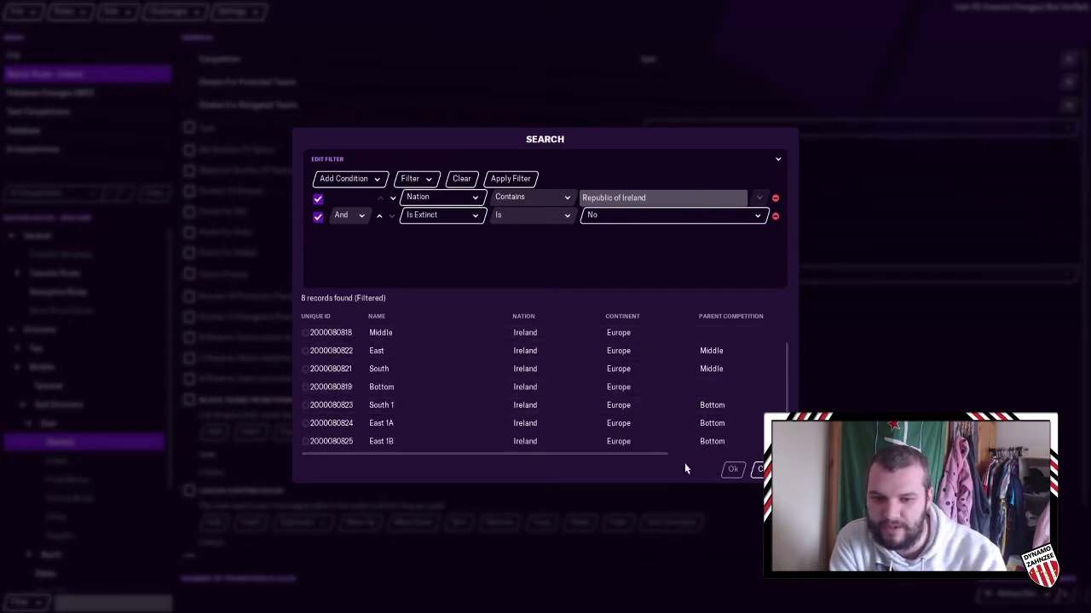
scroll(424, 360, up, 1)
double_click(418, 332)
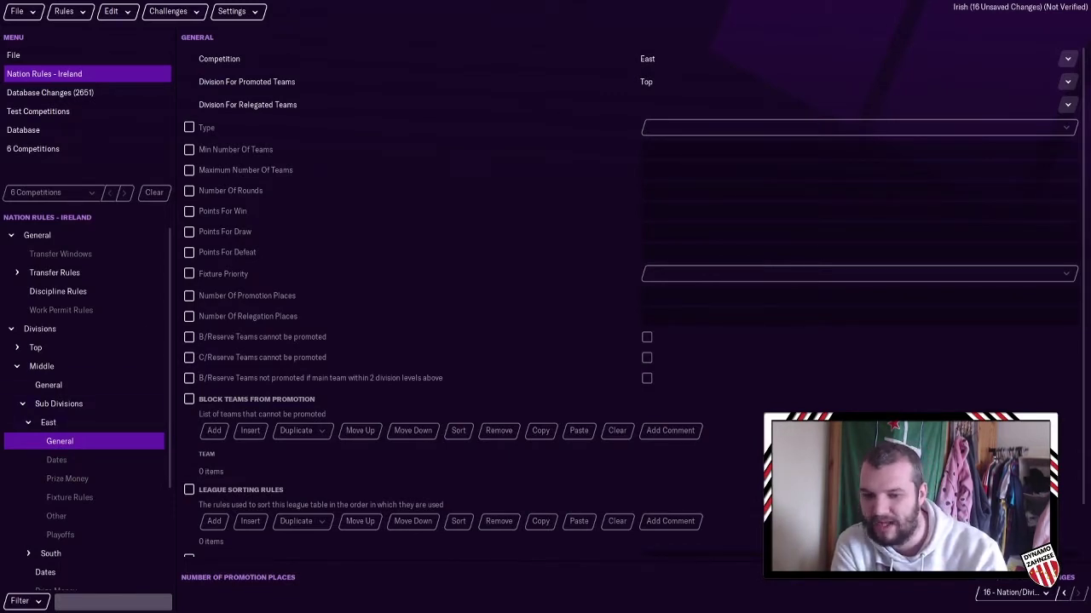
Consult the league pyramid drawing in Paint and set Bottom as East's division for relegated teams, filtering competitions by nation containing ireland
key(alt+Tab)
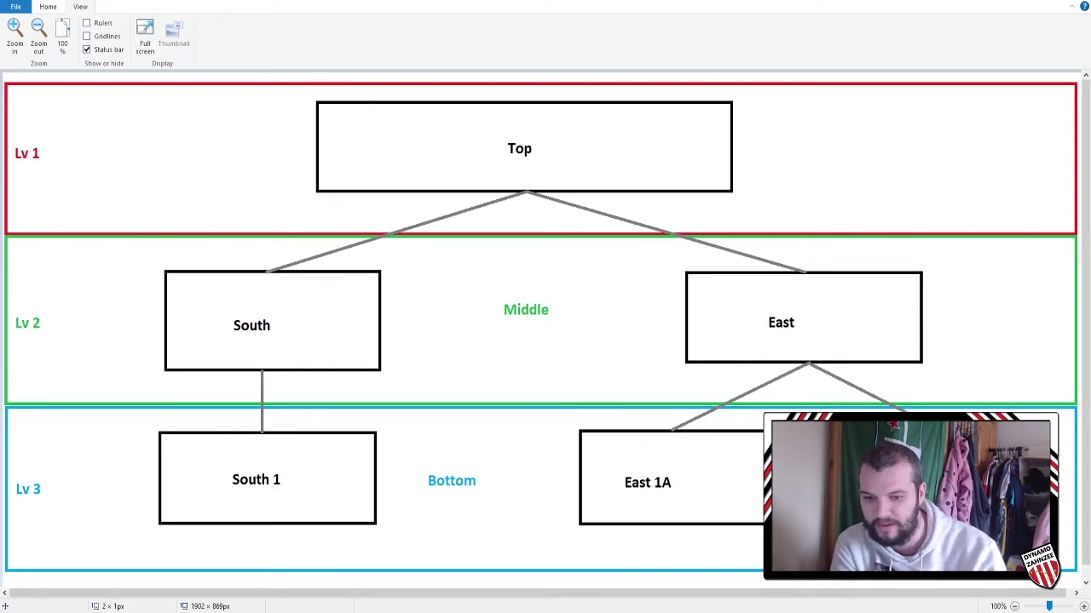
key(alt+Tab)
click(1067, 104)
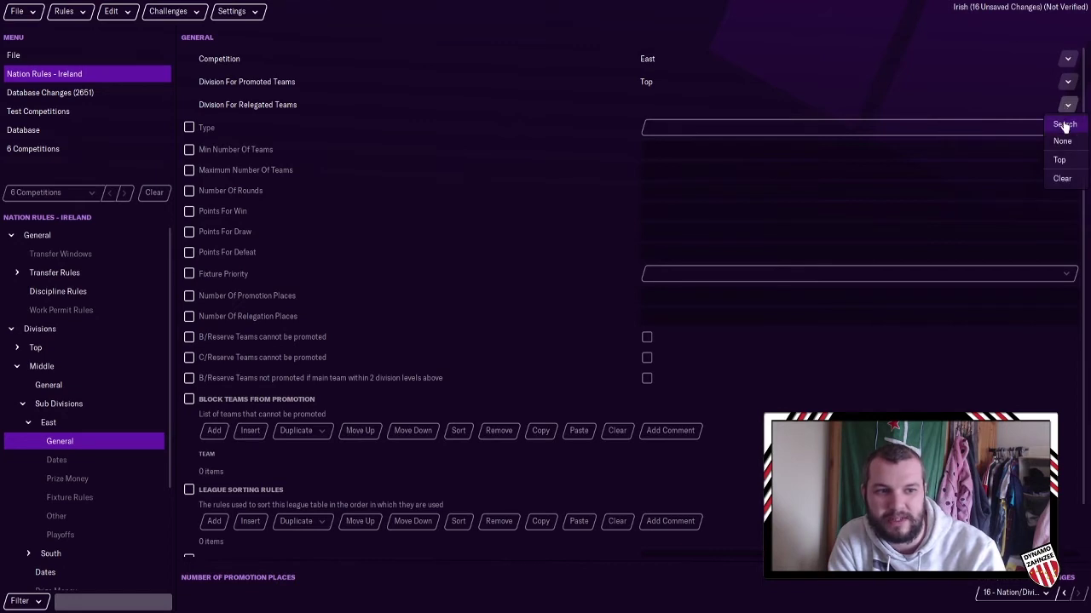
click(1063, 119)
click(365, 181)
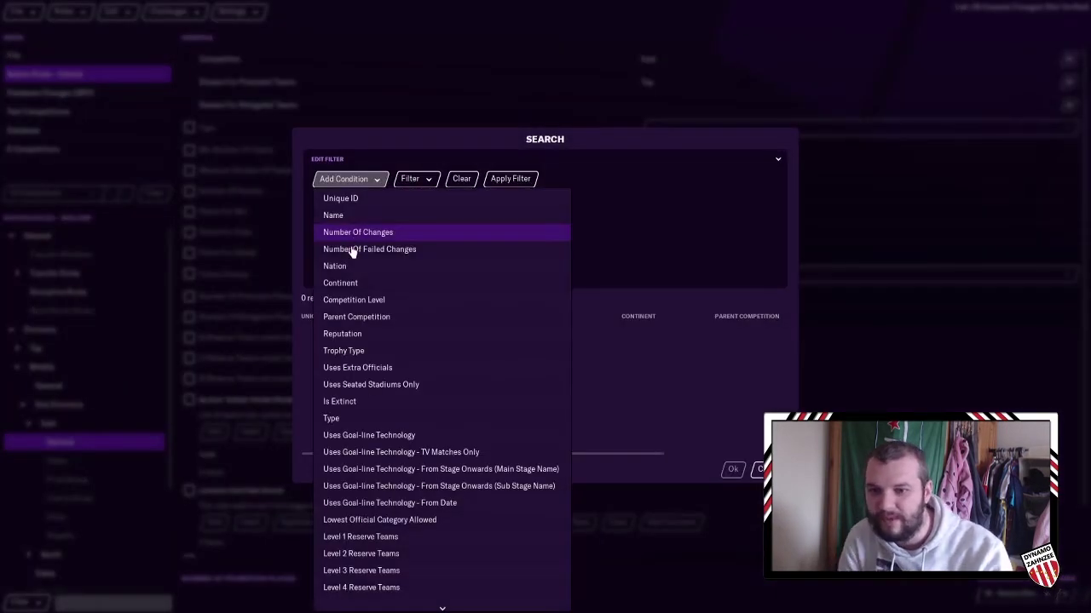
click(344, 264)
click(634, 203)
text(ireland)
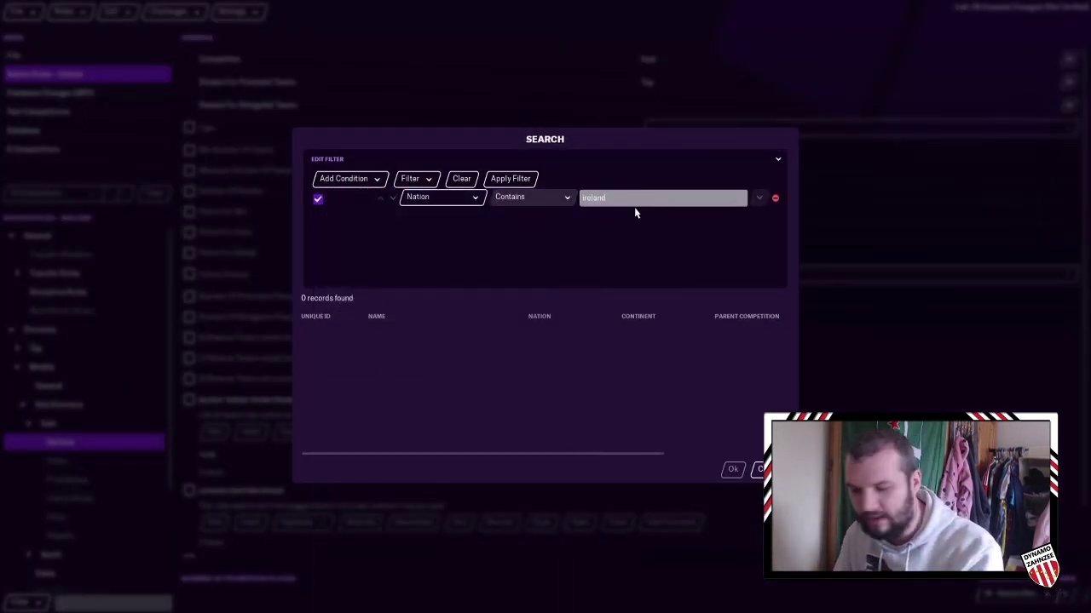
key(Return)
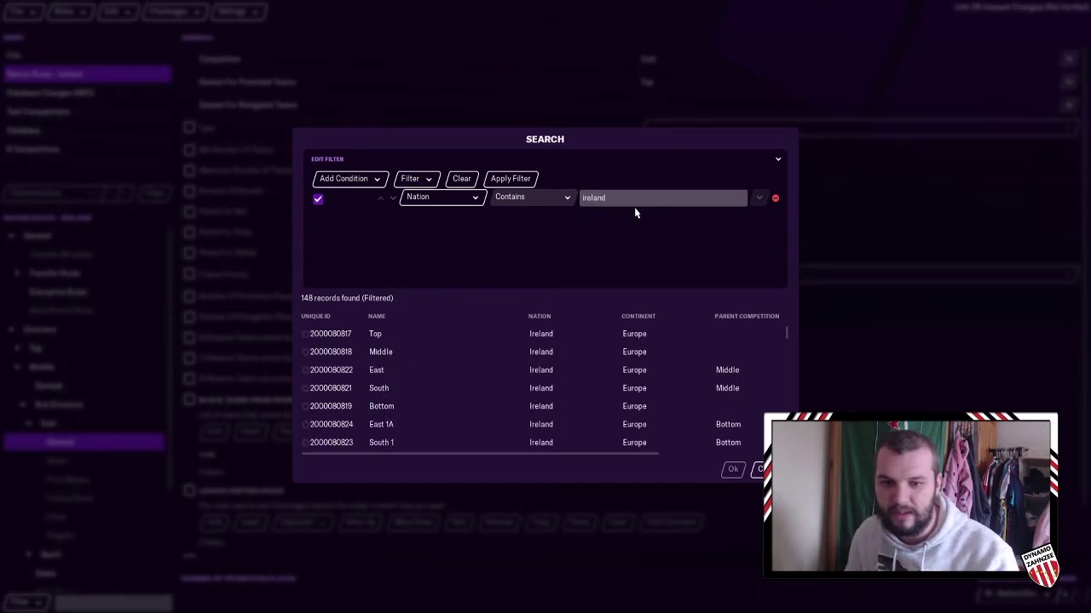
double_click(435, 406)
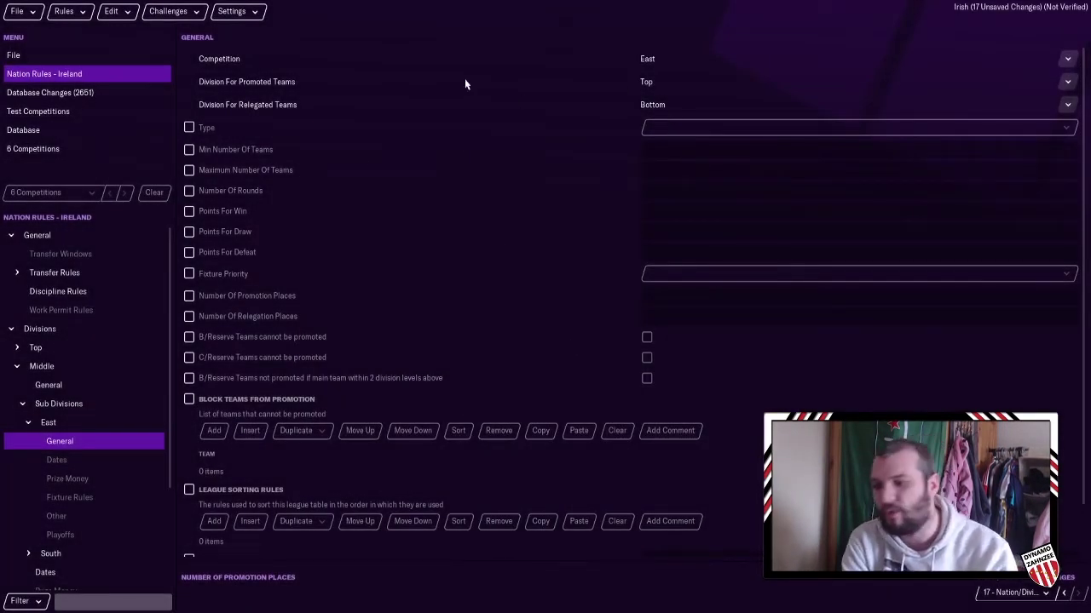
Enable the number of relegation places for the East sub-division and set it to 2
click(189, 317)
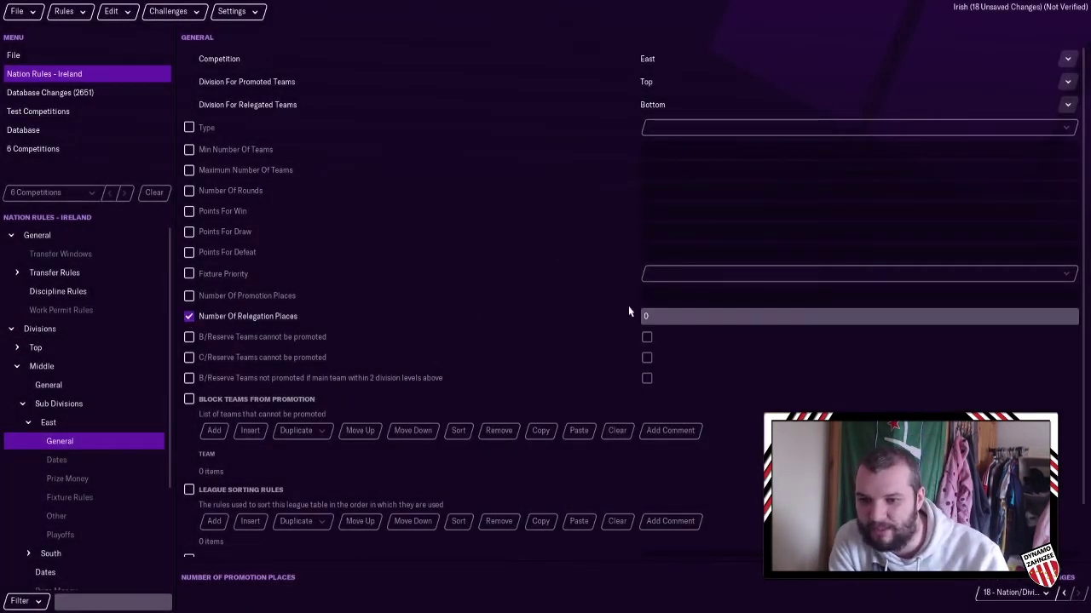
key(BackSpace)
text(2)
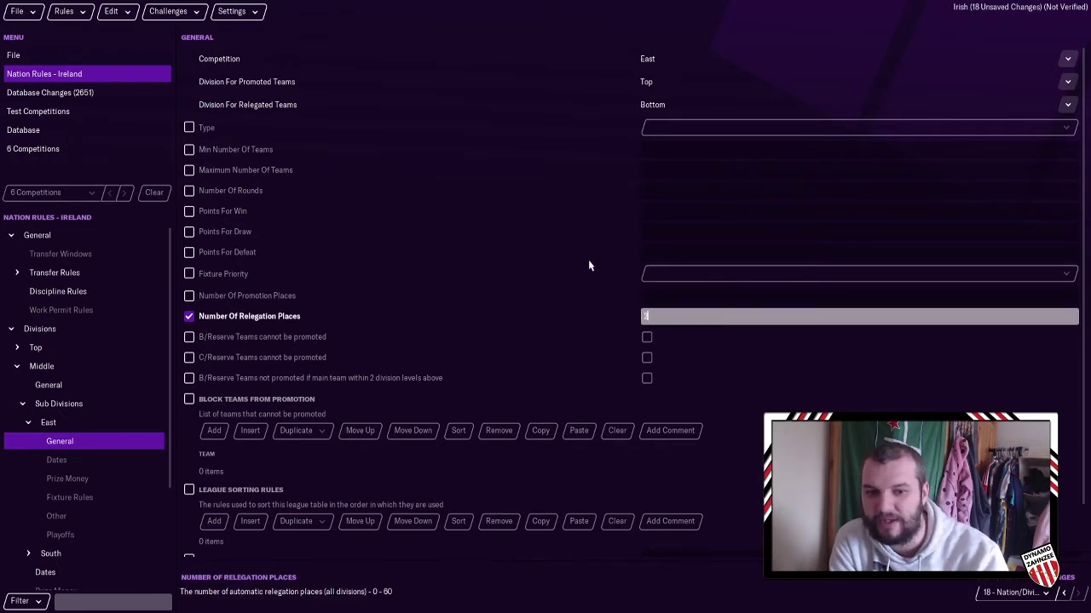
key(Return)
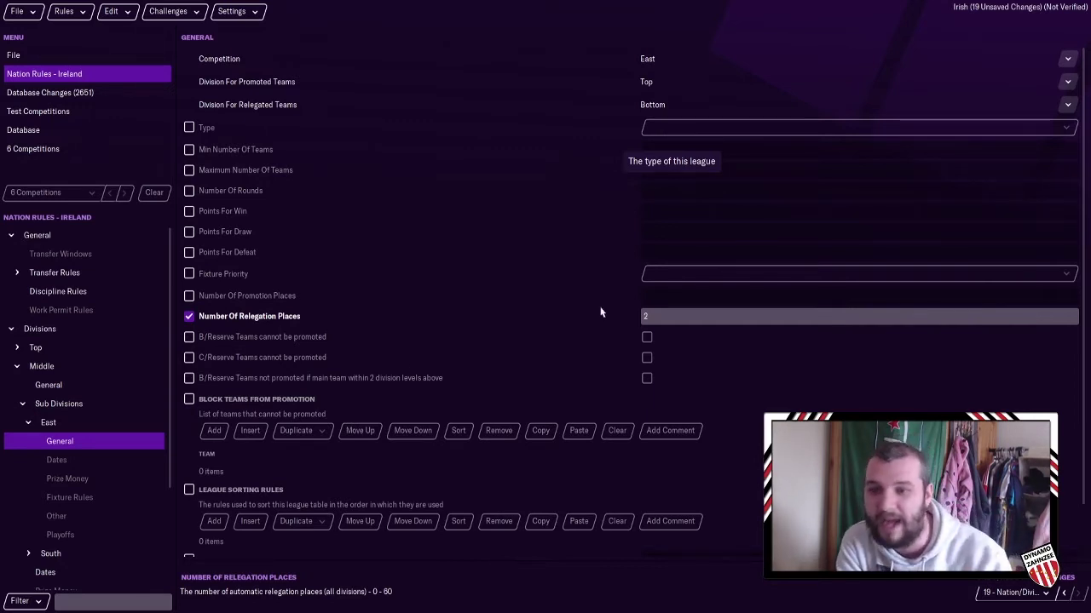
In Middle's South sub-division, set Top as the division for promoted teams and South 1 as the division for relegated teams
click(30, 424)
click(61, 460)
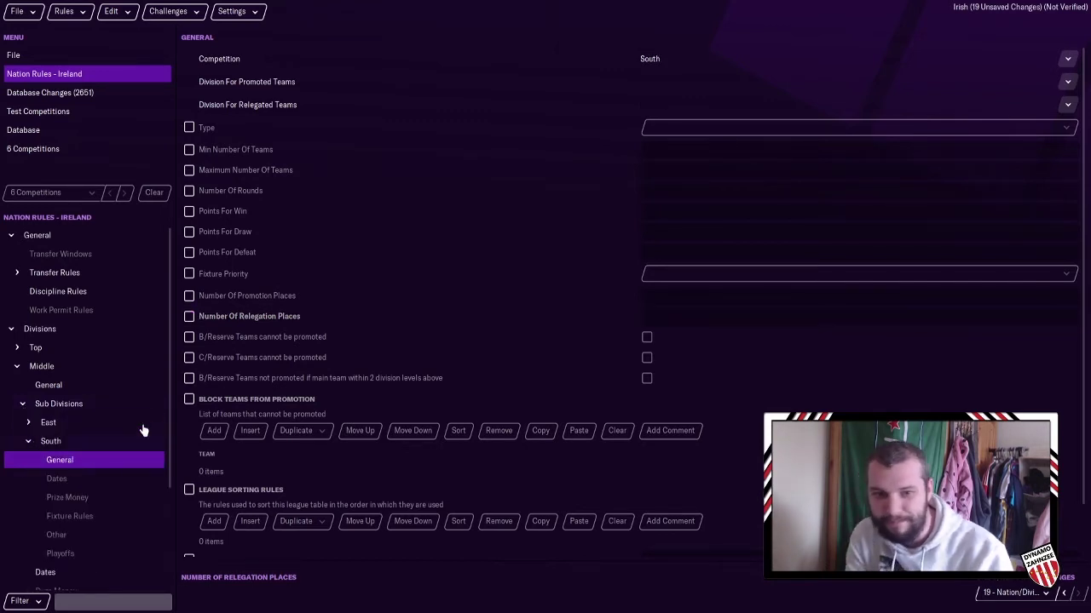
click(1068, 82)
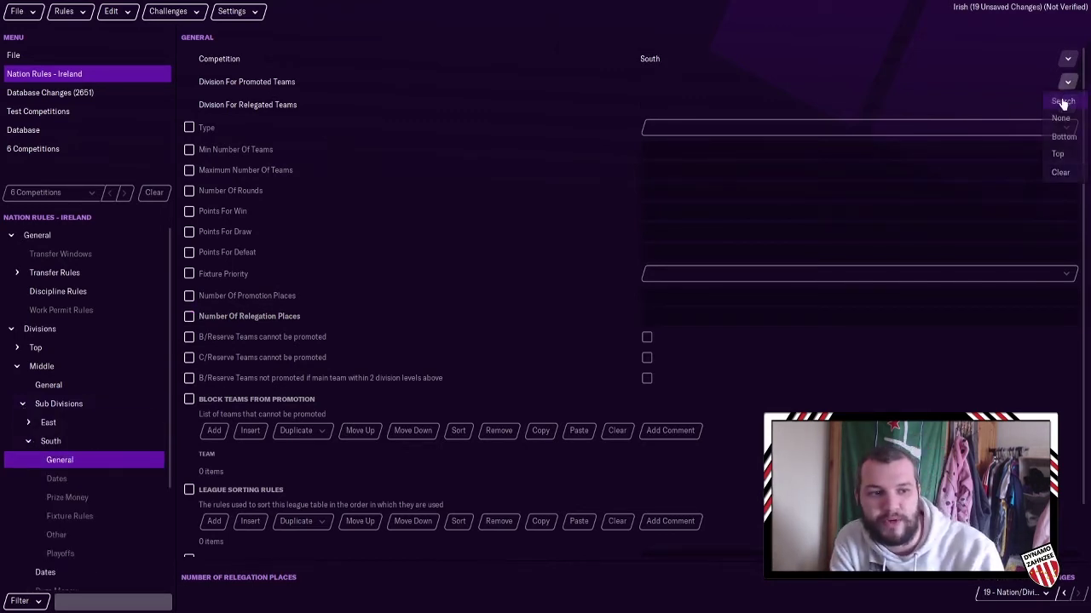
click(1058, 137)
click(1068, 105)
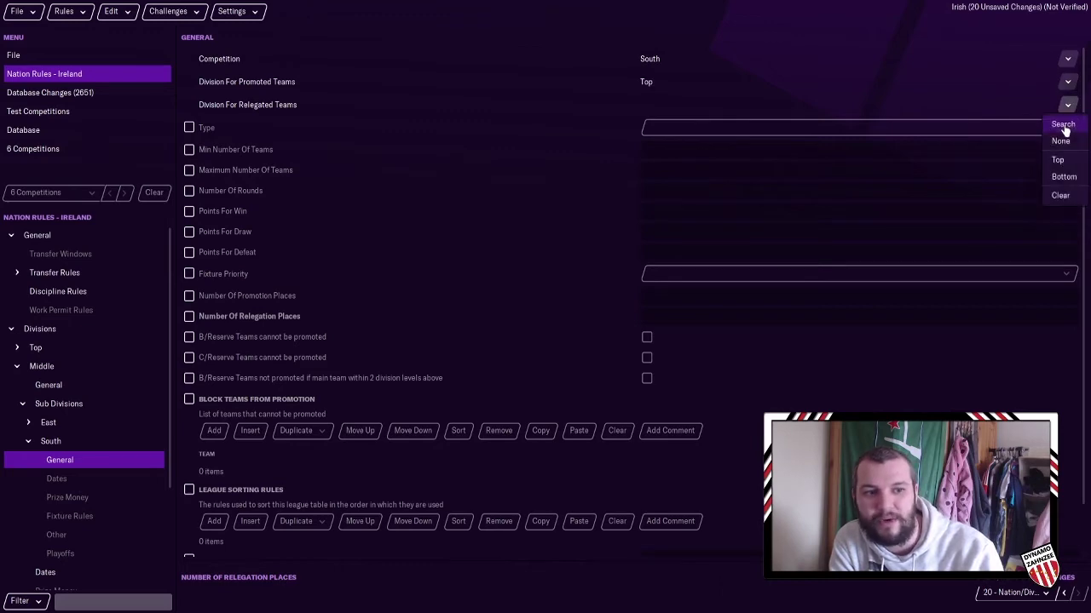
click(1063, 123)
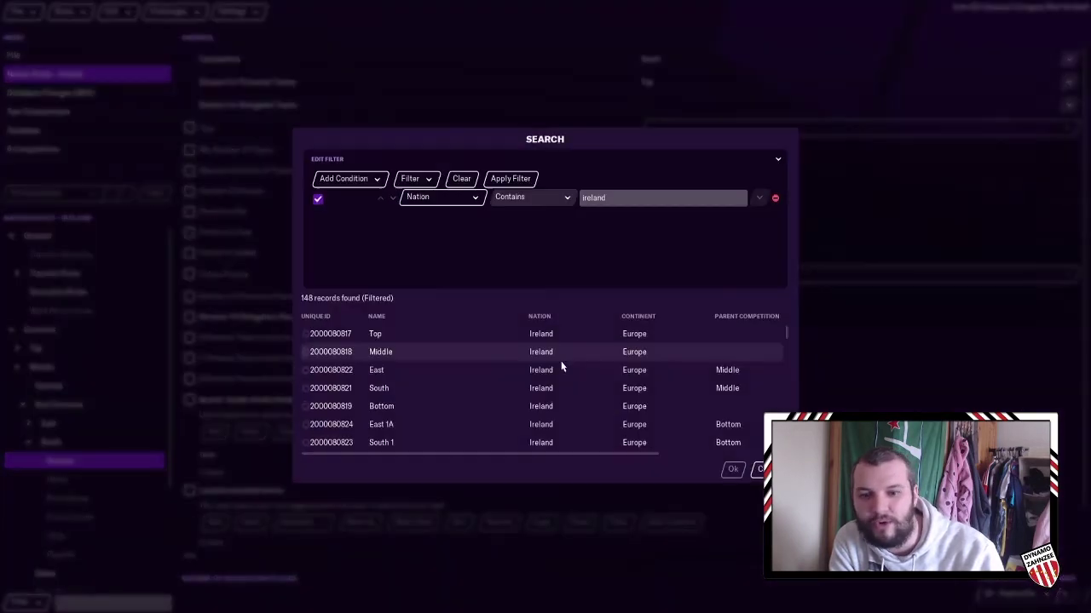
double_click(417, 442)
Enable the number of relegation places for the South sub-division and set it to 2
click(189, 317)
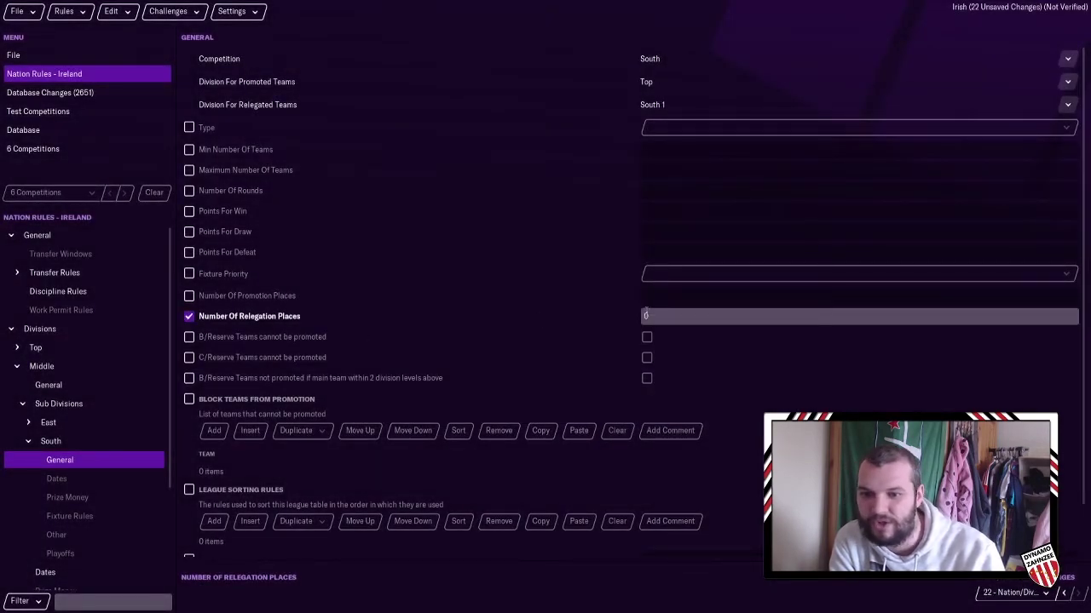
text(2)
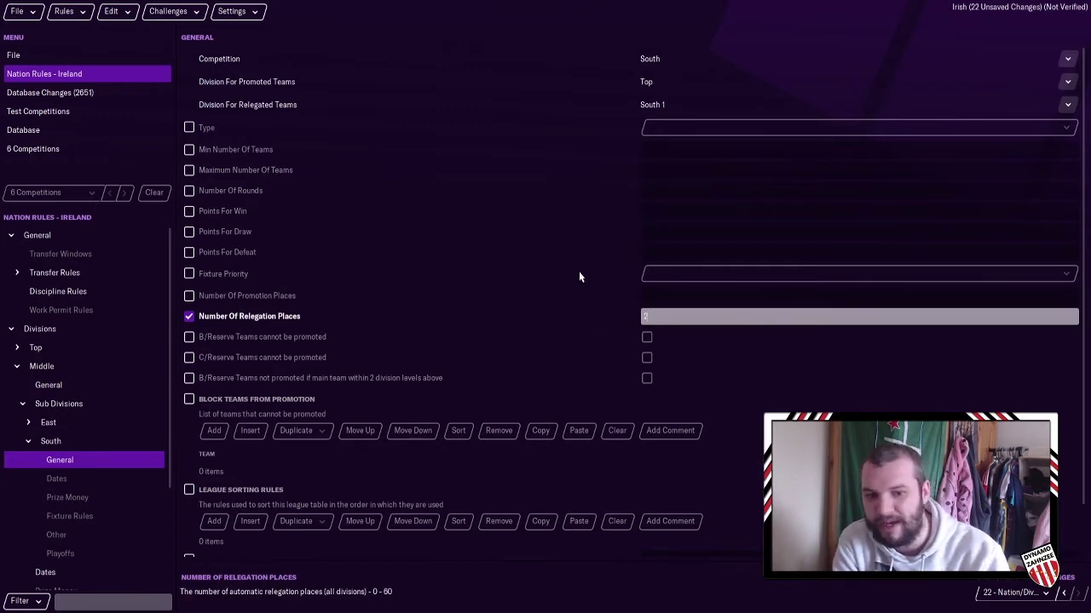
key(Return)
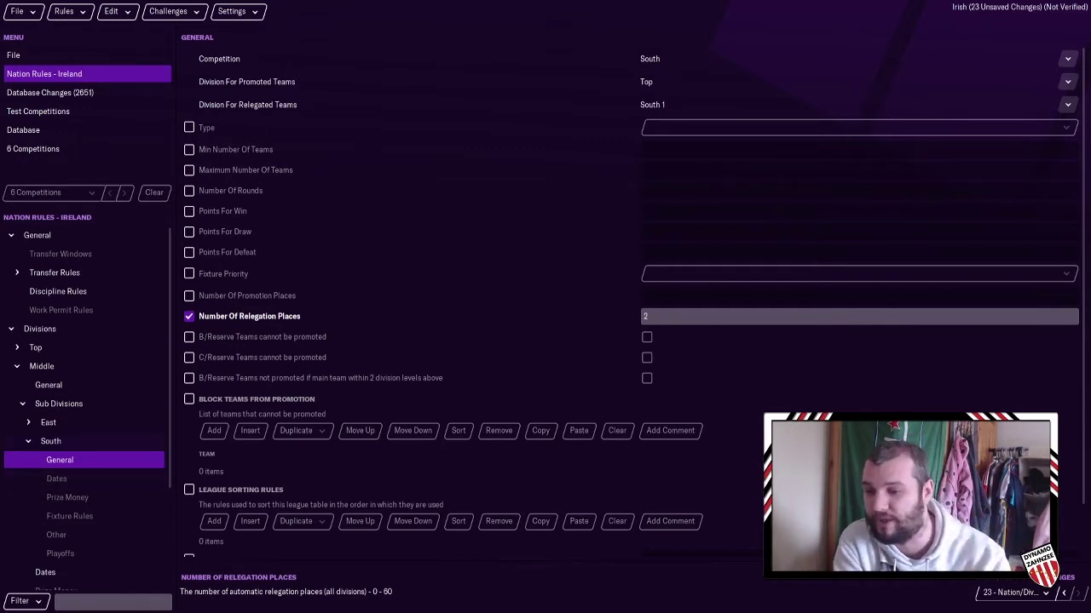
In Bottom's South 1 sub-division, set South as the division for promoted teams
click(29, 442)
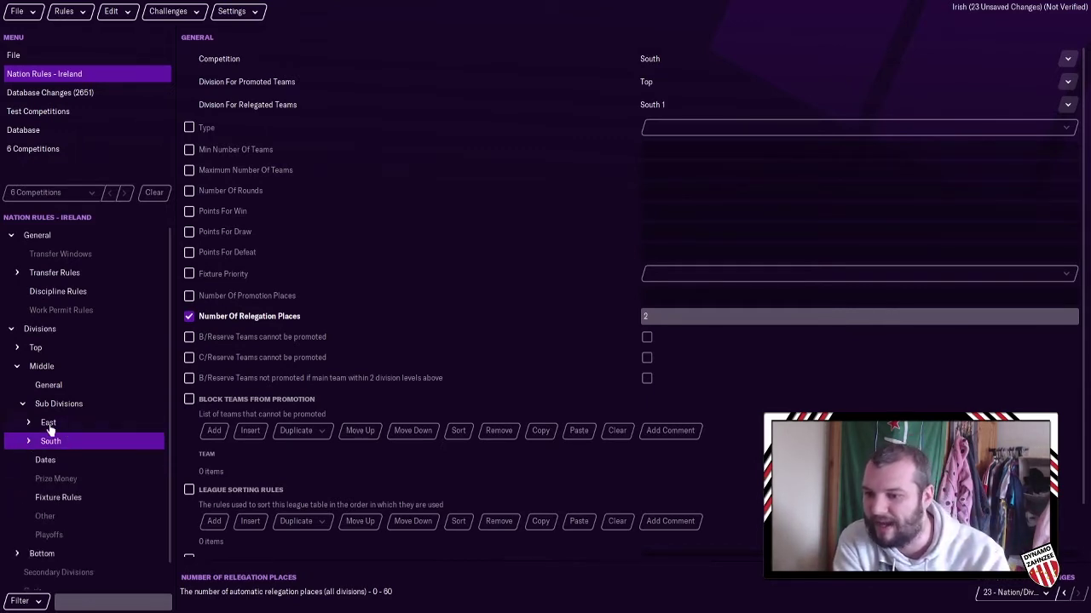
click(19, 555)
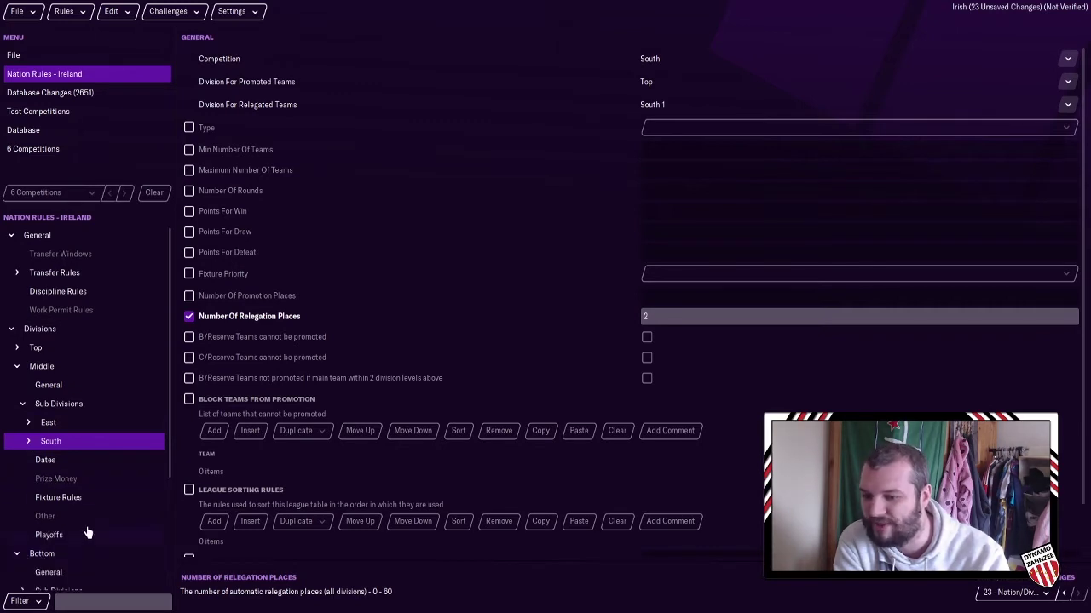
scroll(85, 530, down, 3)
click(25, 432)
scroll(132, 467, down, 2)
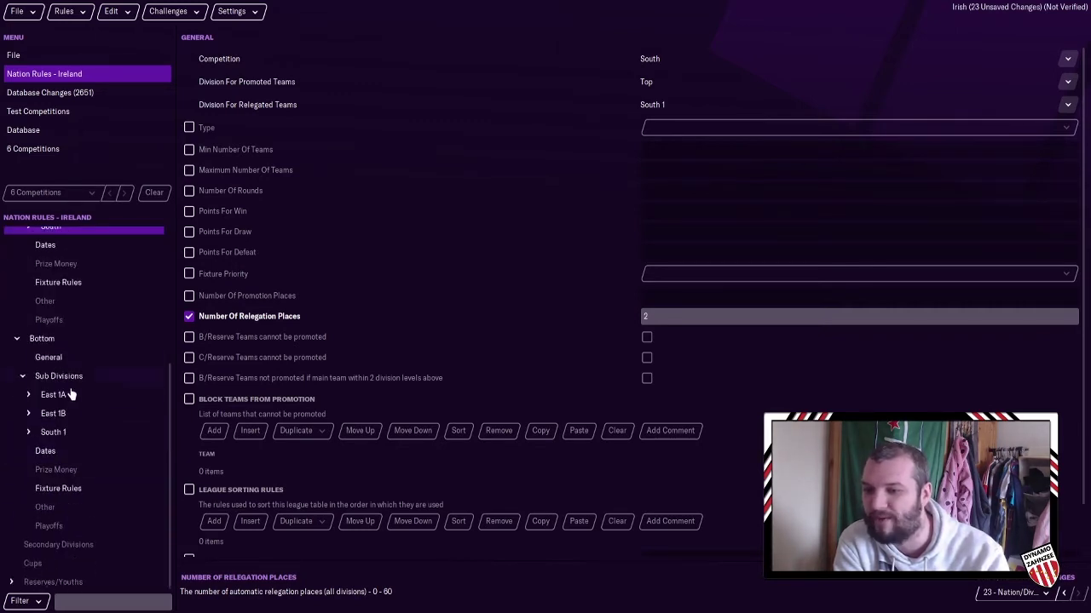
click(28, 432)
click(59, 451)
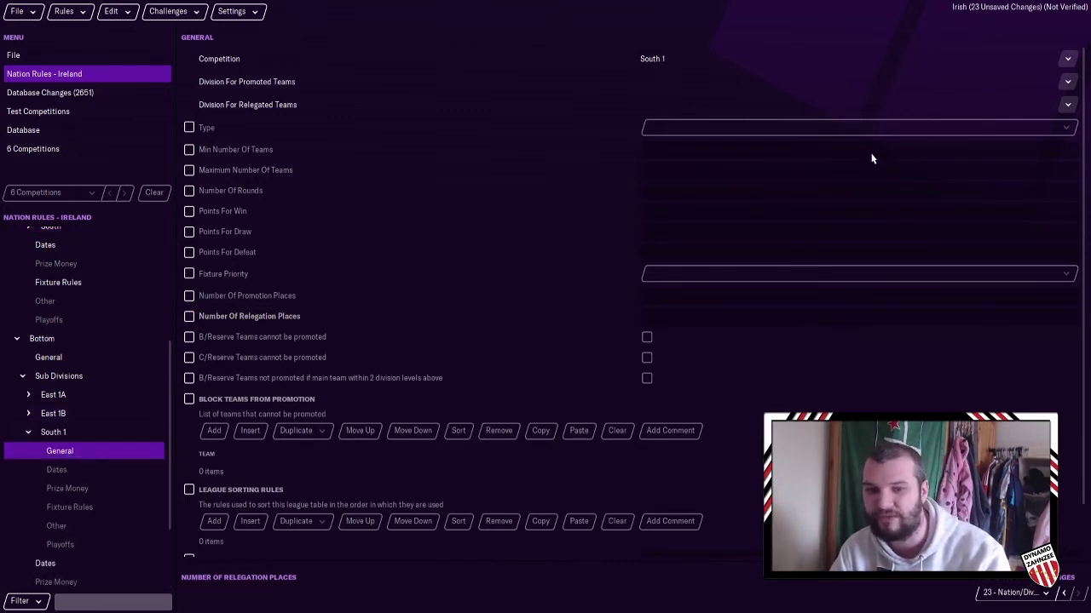
click(1065, 83)
click(1057, 104)
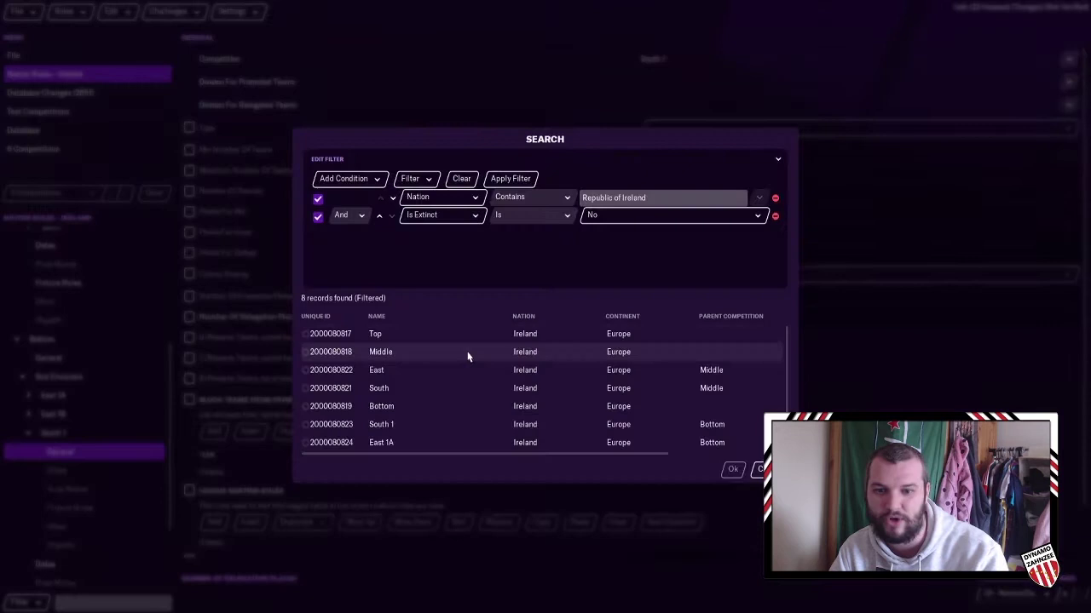
double_click(427, 388)
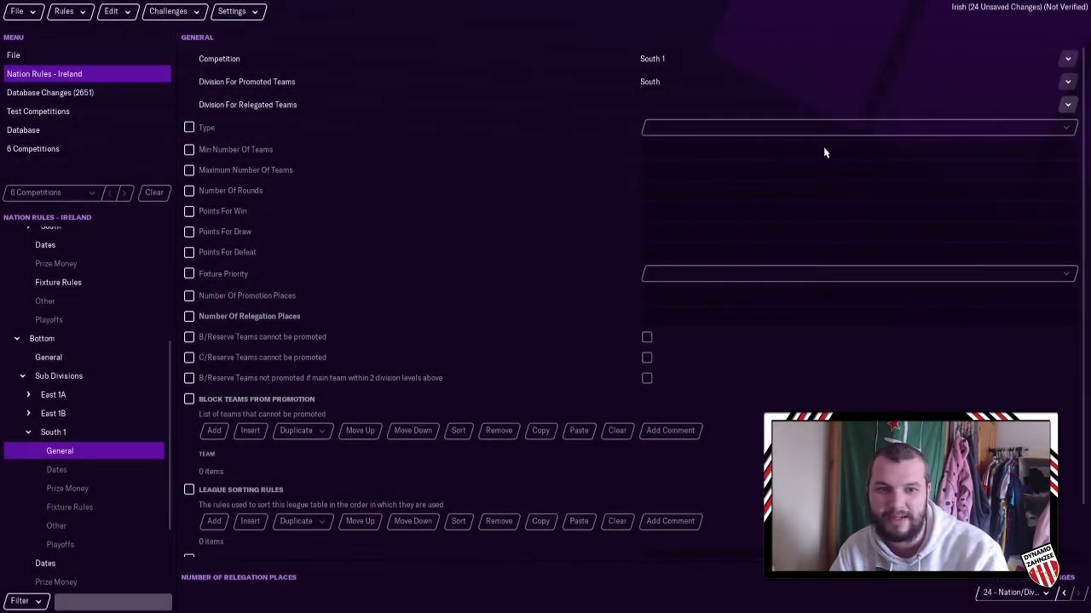
In Bottom's East 1B sub-division, set East as the division for promoted teams
click(28, 432)
click(28, 413)
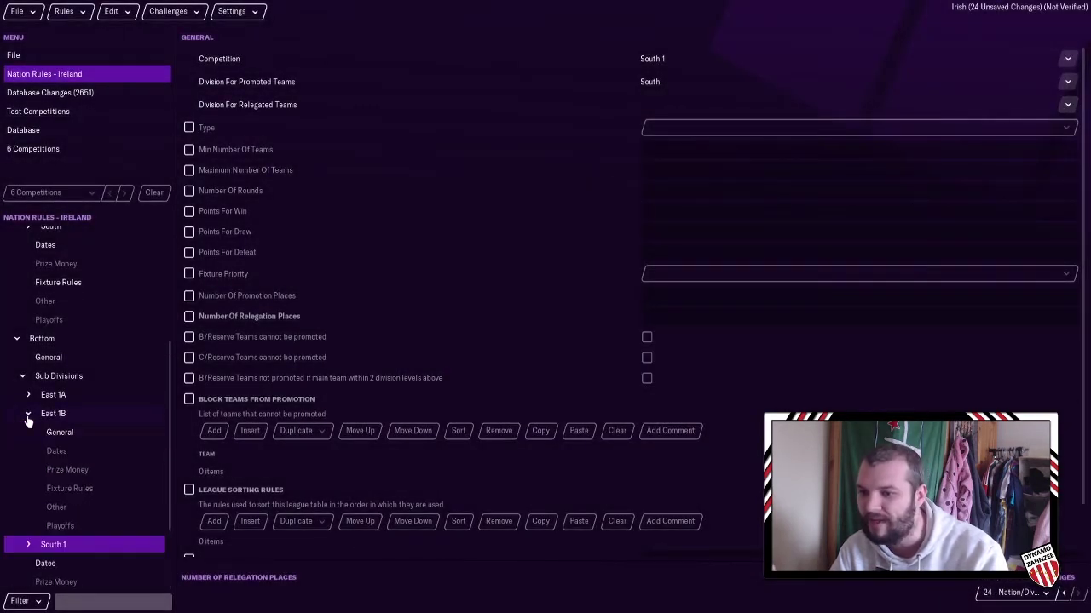
click(59, 433)
click(1066, 82)
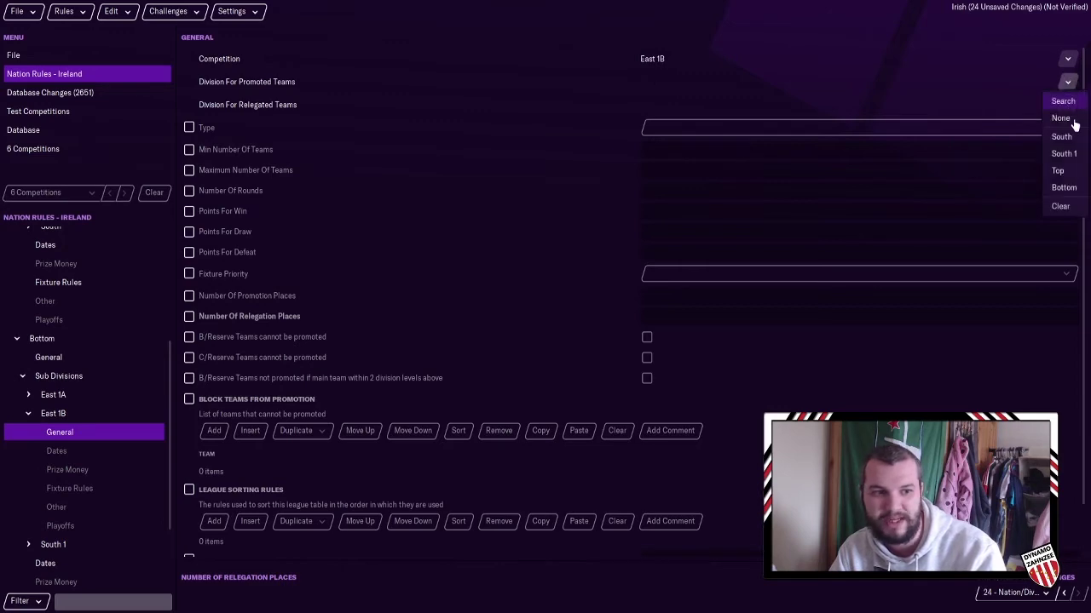
click(1071, 106)
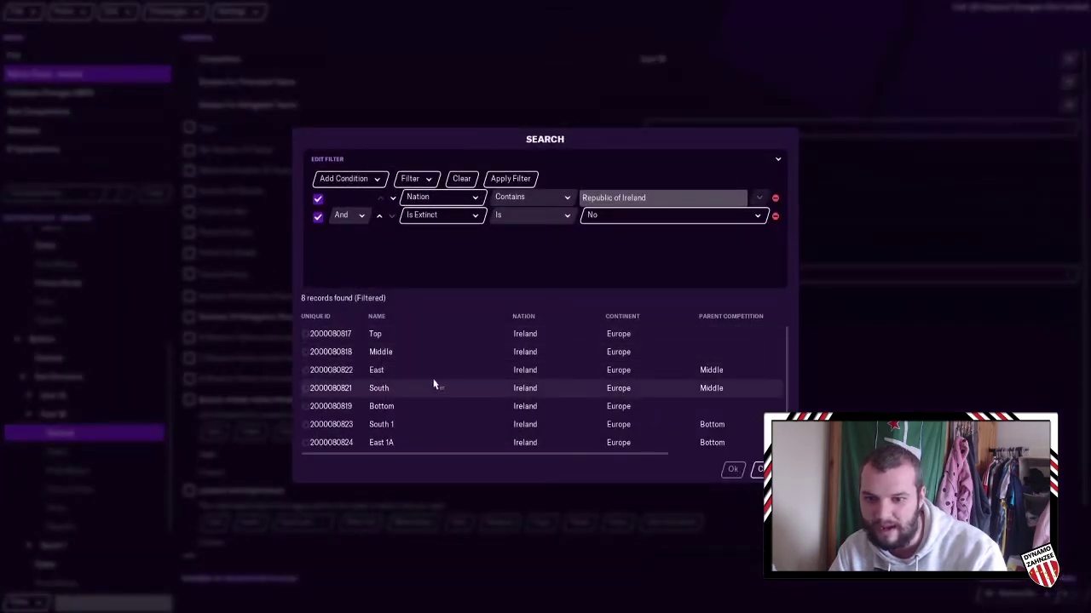
double_click(431, 375)
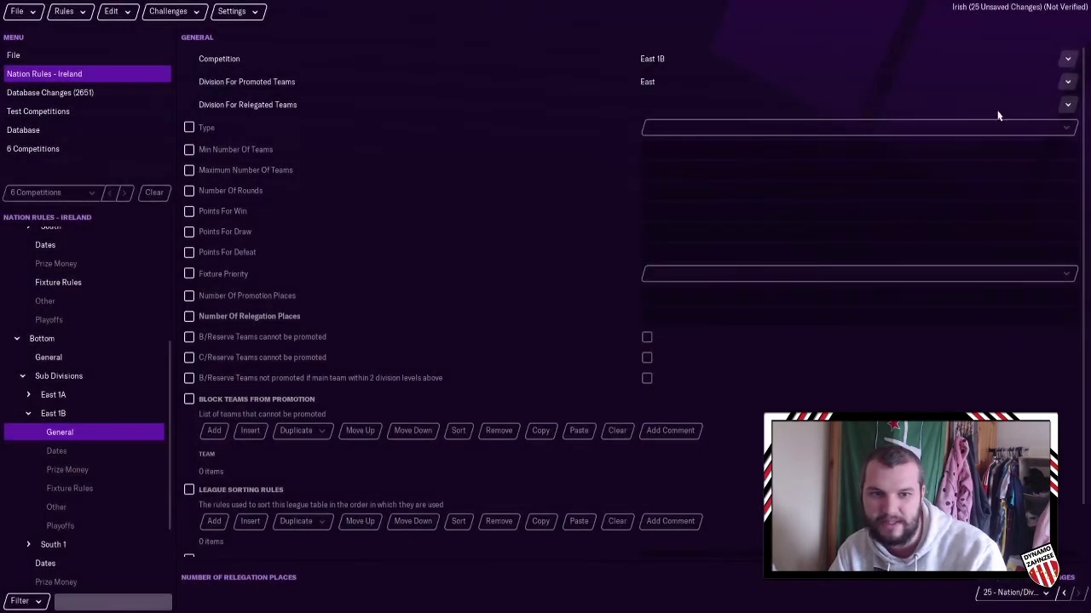
In Bottom's East 1A sub-division, set East as the division for promoted teams
click(30, 414)
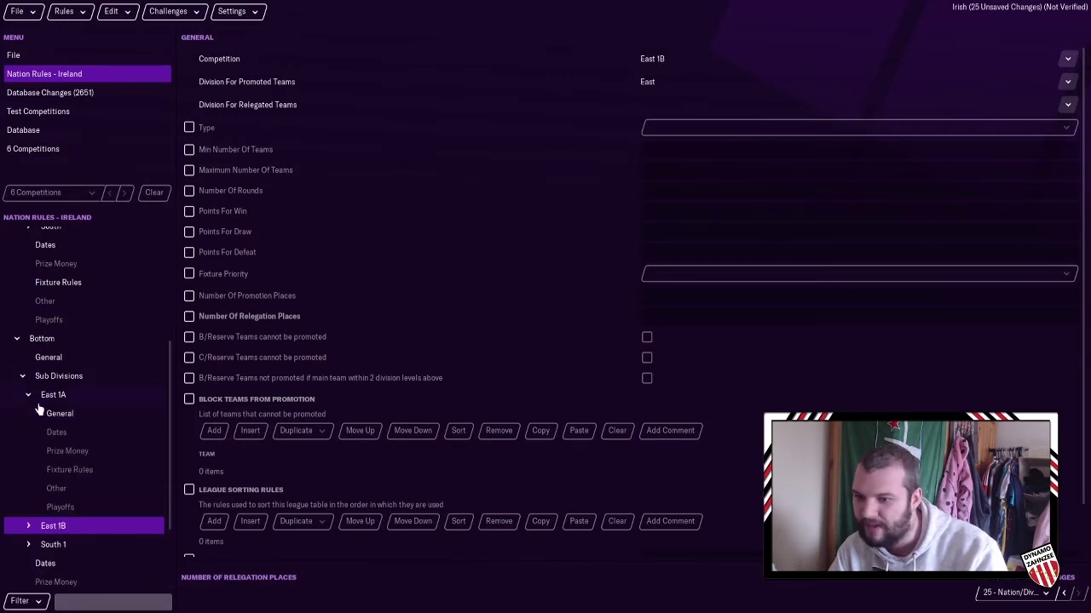
click(59, 414)
click(1070, 84)
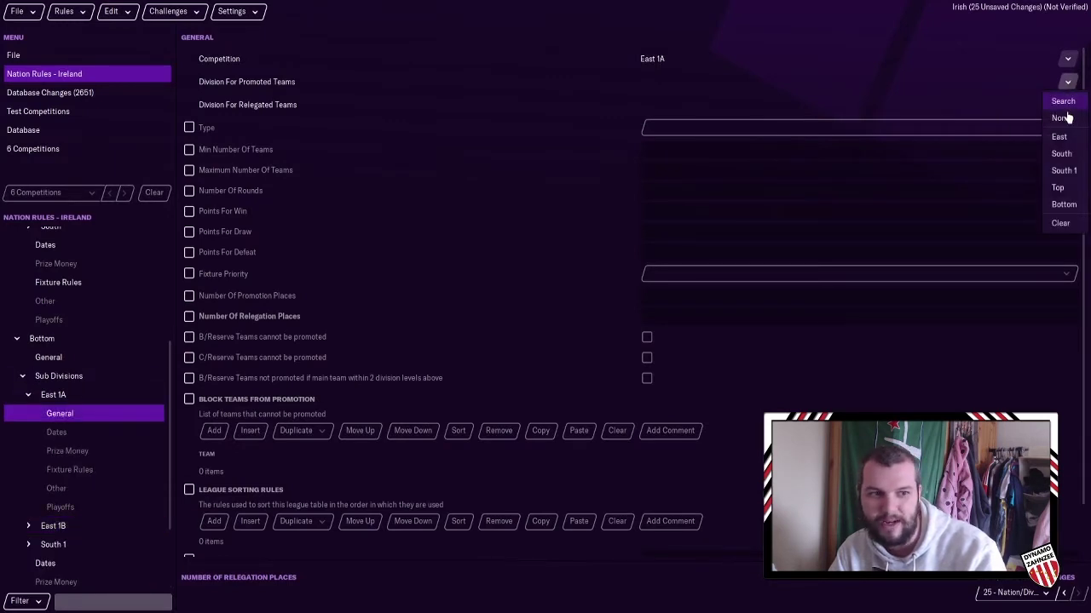
click(1065, 137)
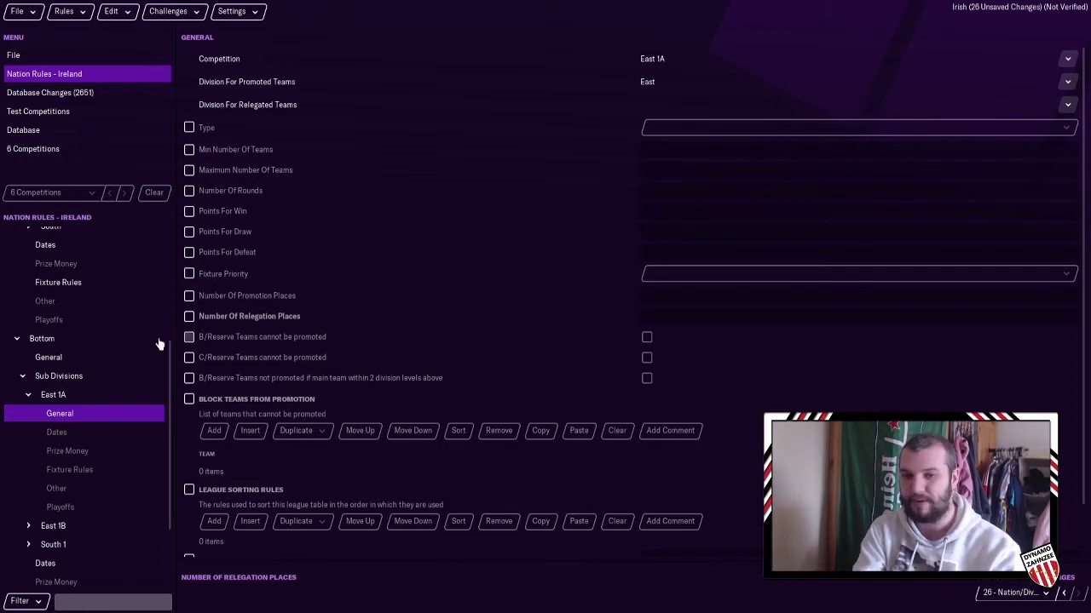
click(29, 395)
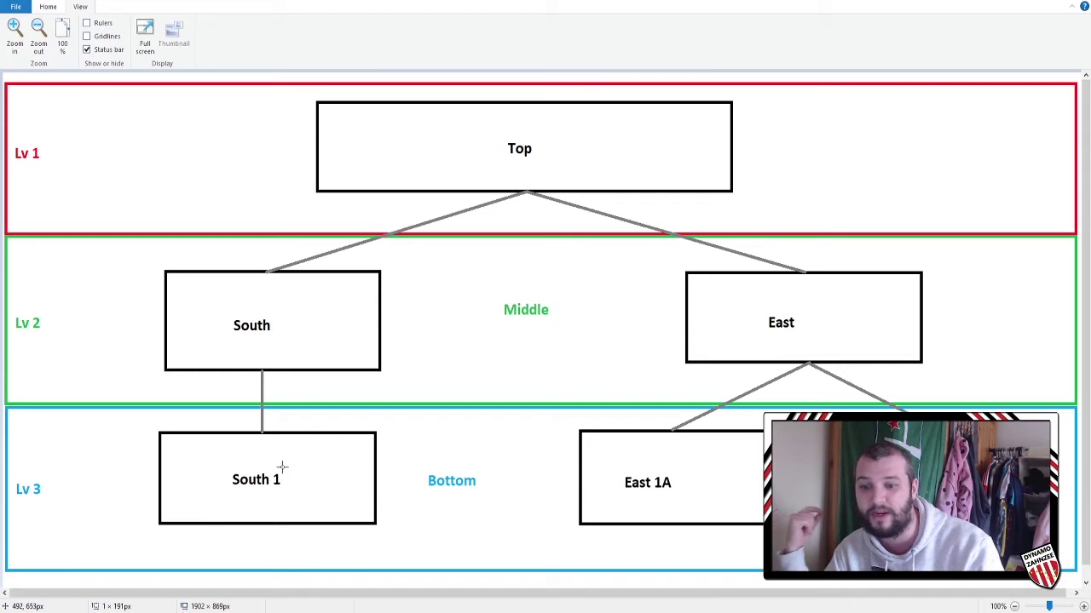
Examine how the East and South branches connect to Bottom's sub-divisions in the Paint pyramid diagram, and return to the Football Manager editor
click(273, 354)
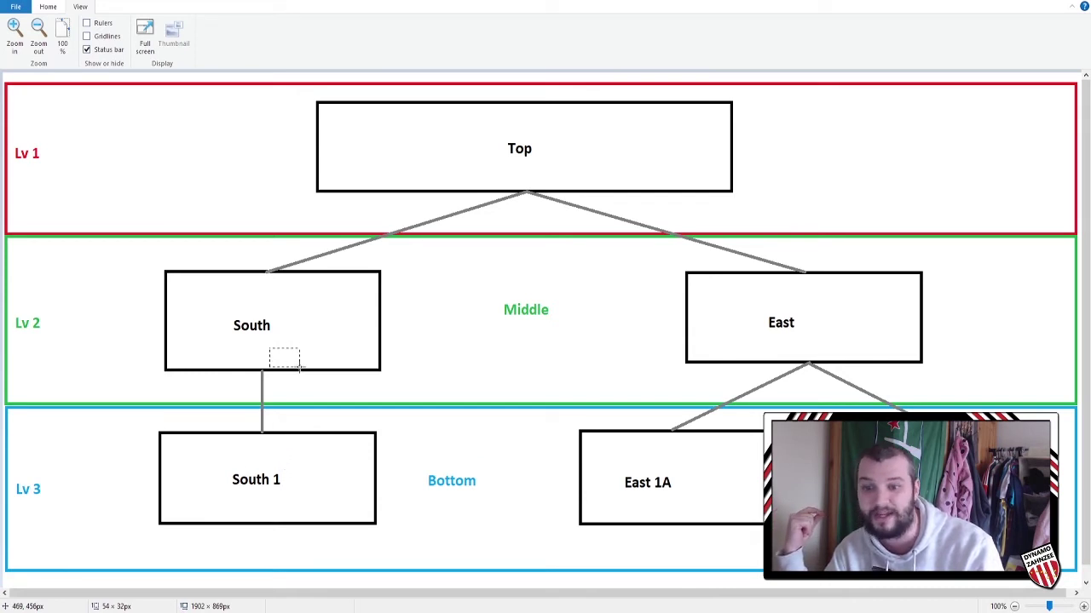
drag(1033, 250, 559, 540)
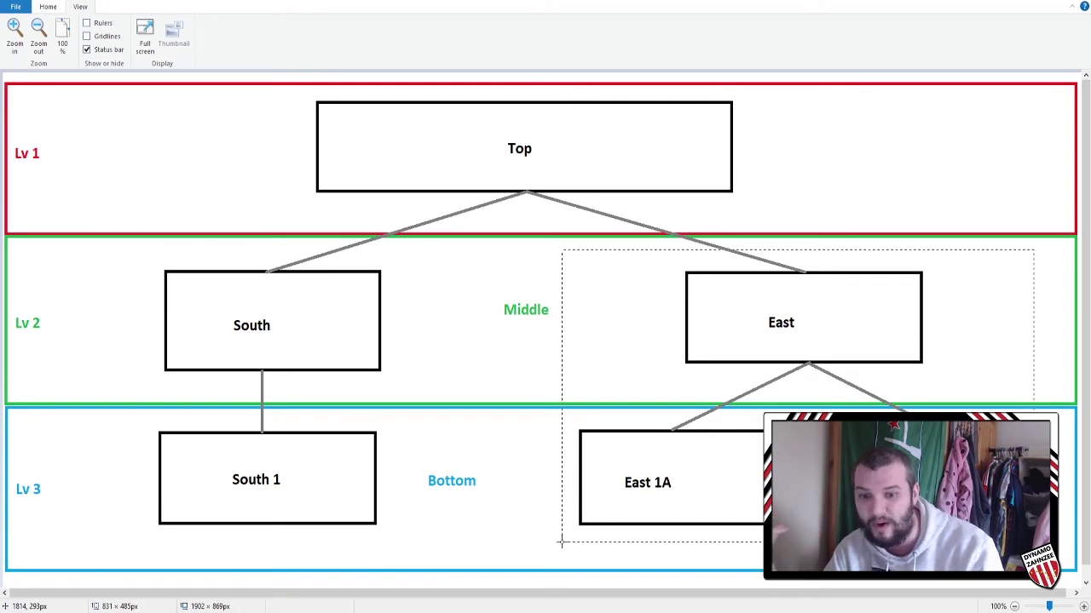
click(512, 435)
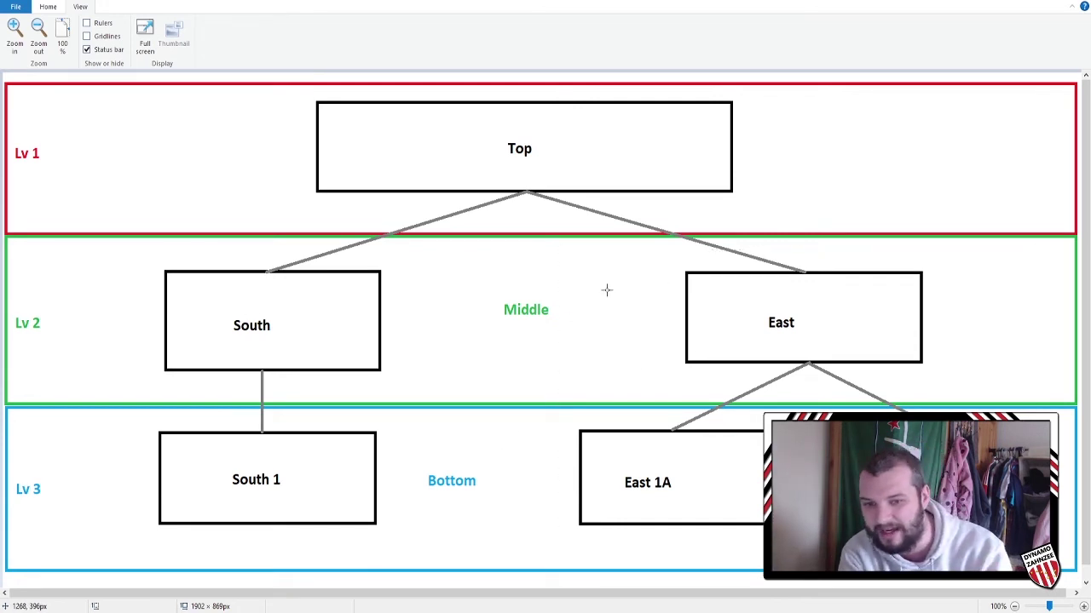
drag(806, 537, 535, 417)
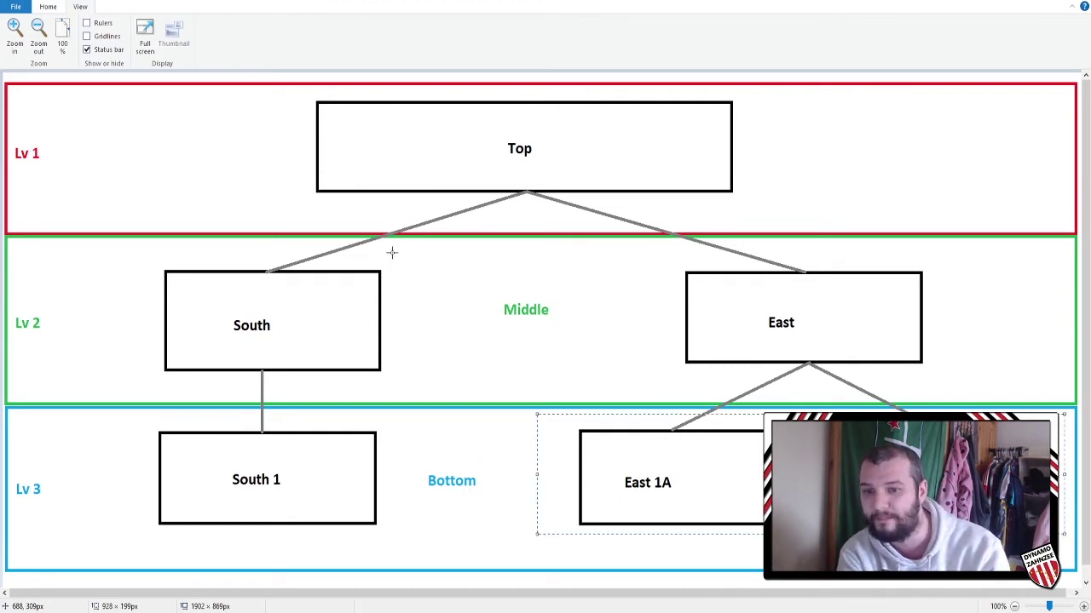
drag(389, 248, 145, 541)
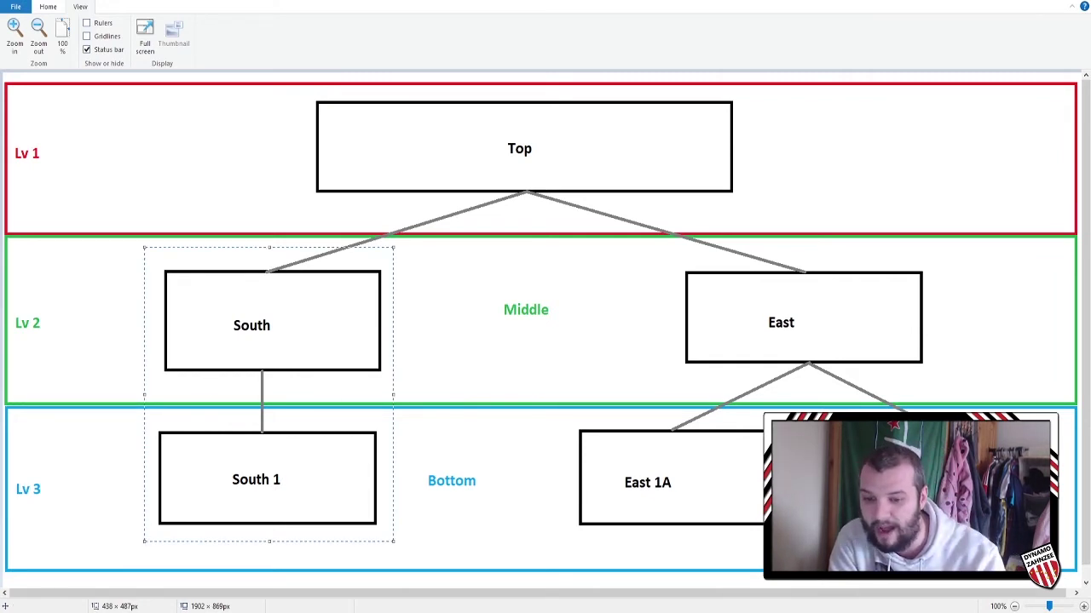
click(375, 611)
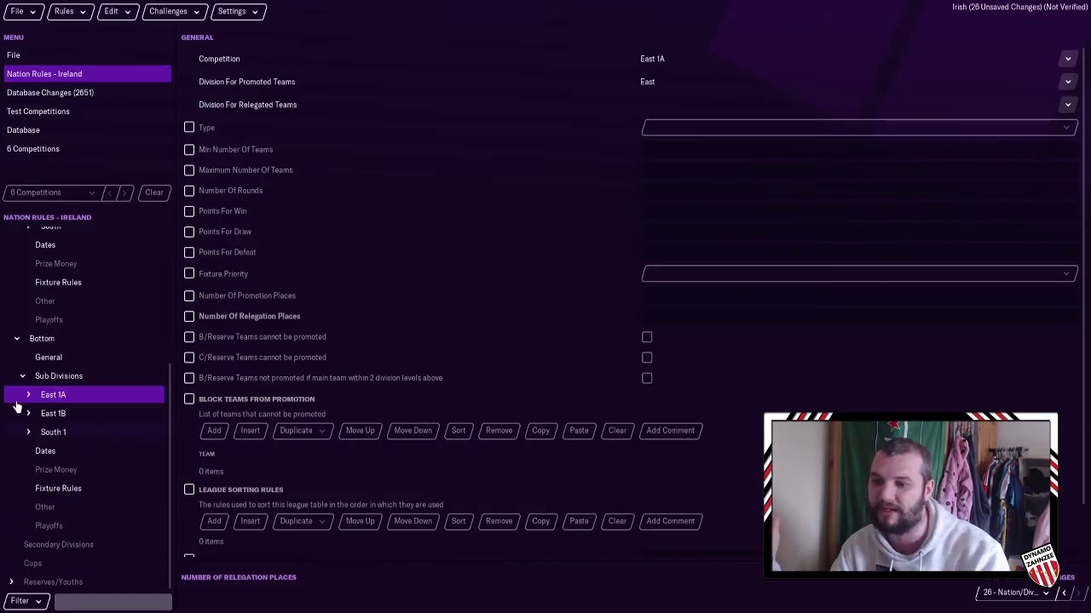
Test the nation rules and check the Middle division's number of relegation places
click(64, 11)
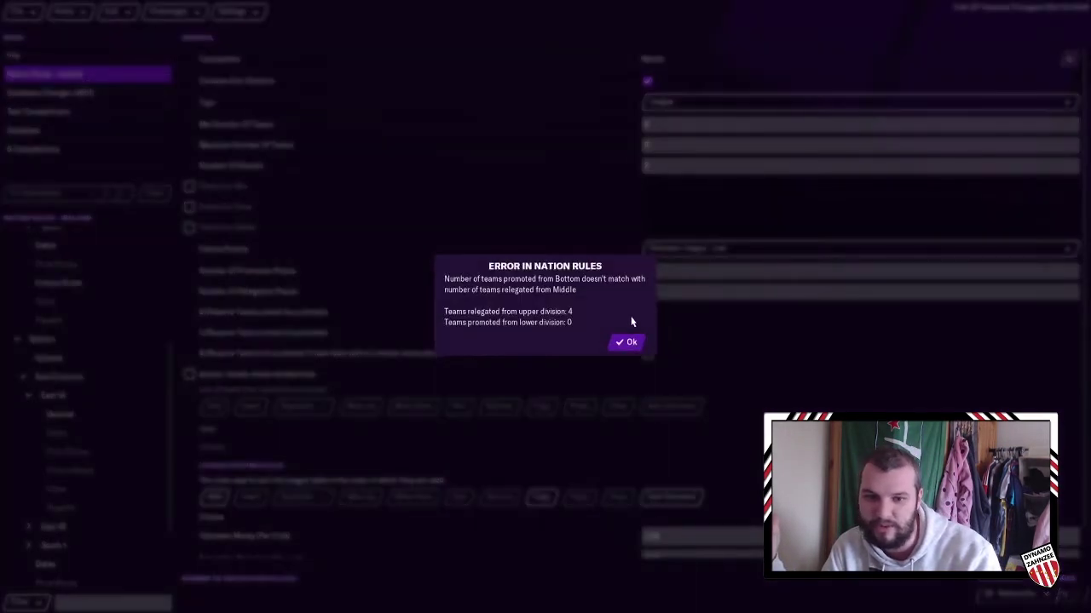
click(627, 343)
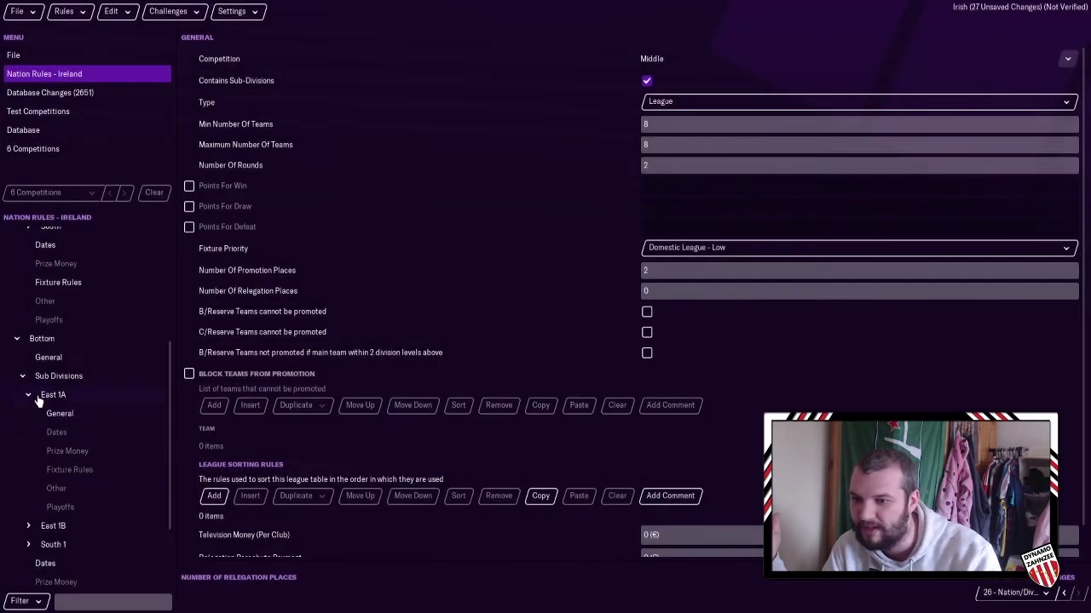
click(647, 290)
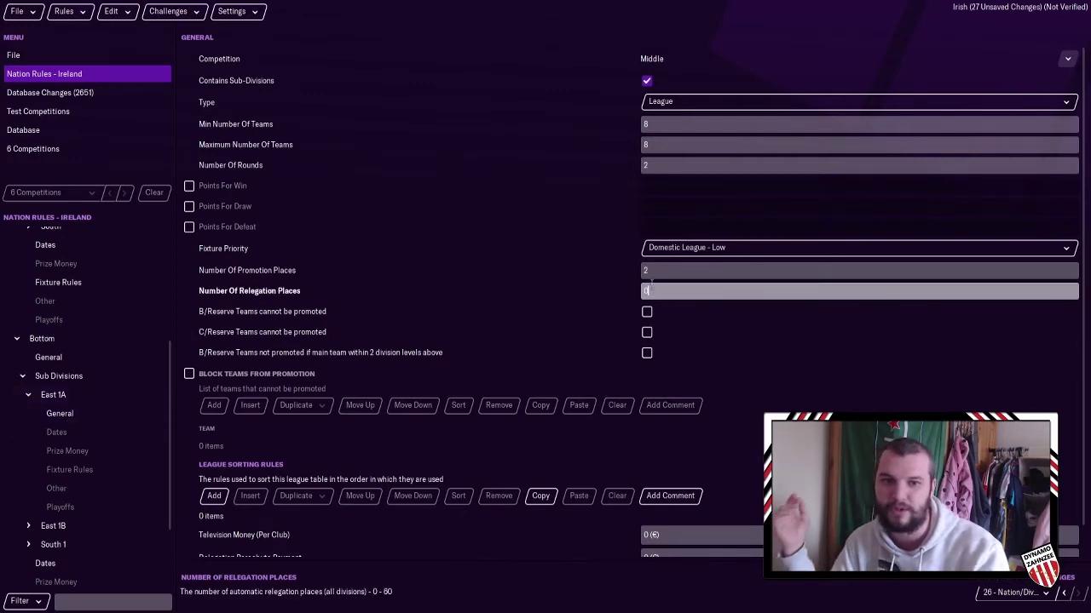
Review the promotion and relegation settings of East 1A, East, South and the Middle division itself
click(78, 417)
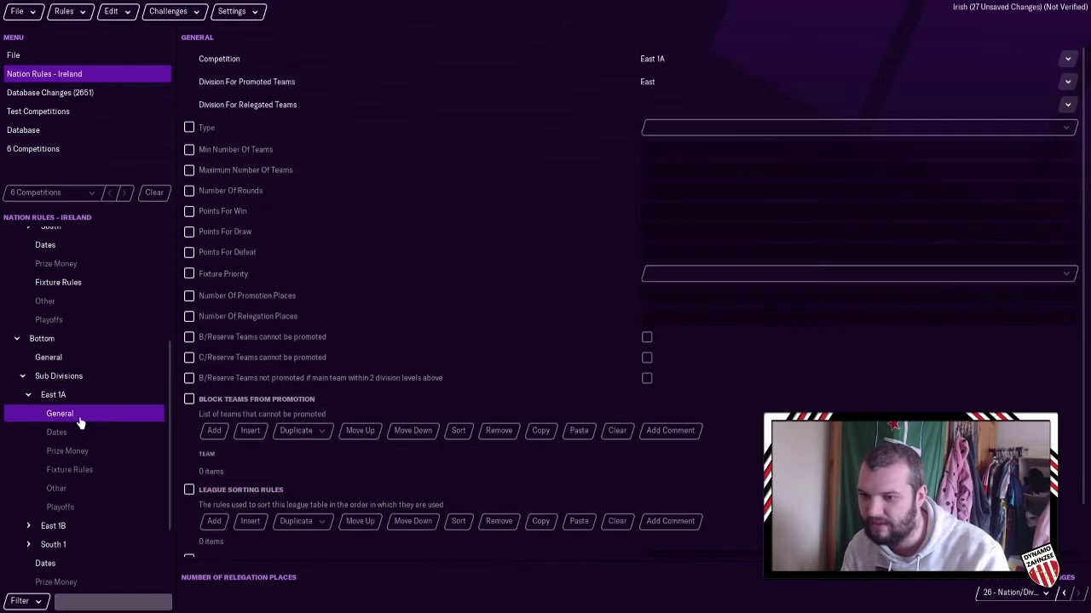
click(31, 395)
click(24, 377)
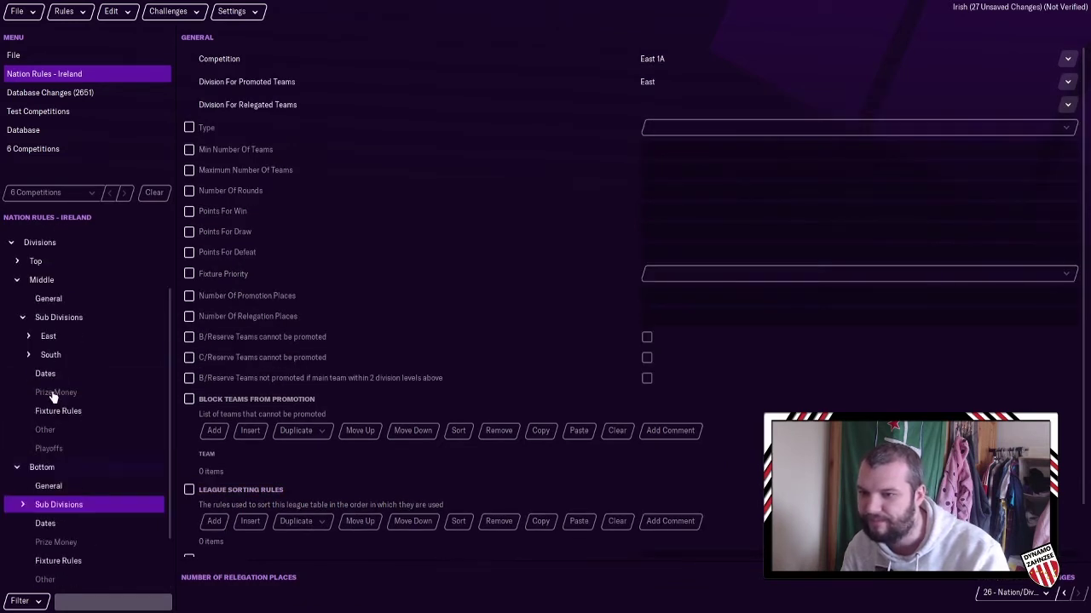
click(28, 337)
click(60, 354)
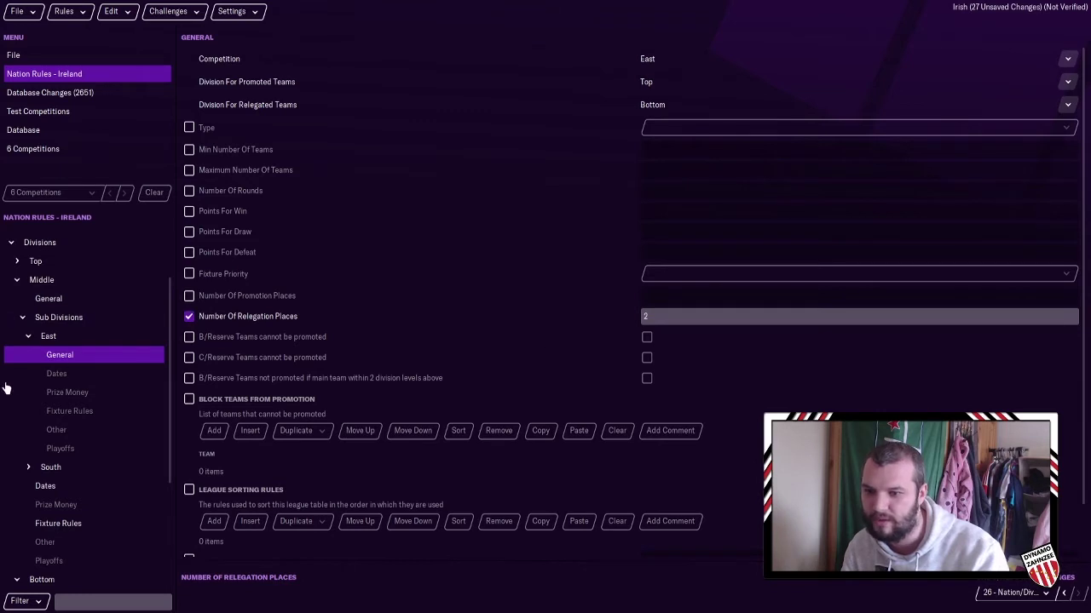
click(29, 337)
click(28, 355)
click(50, 374)
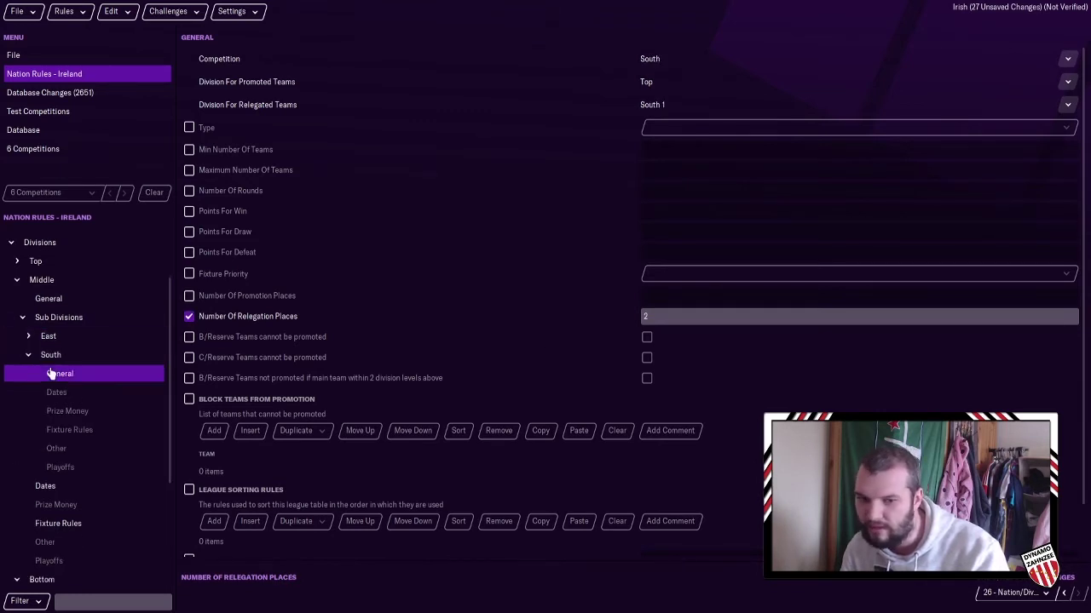
click(38, 304)
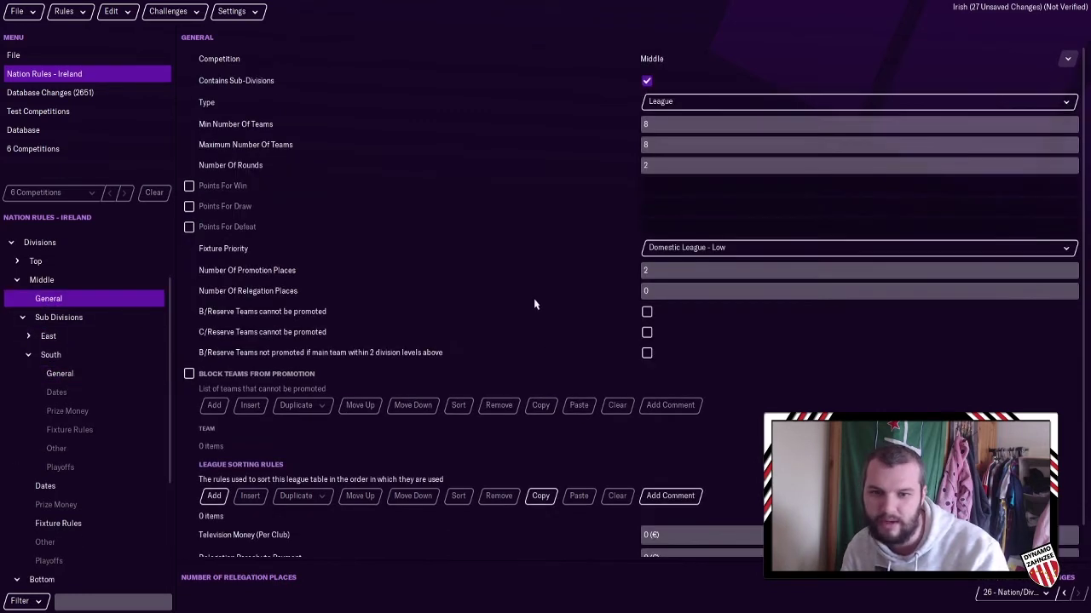
click(28, 356)
click(22, 317)
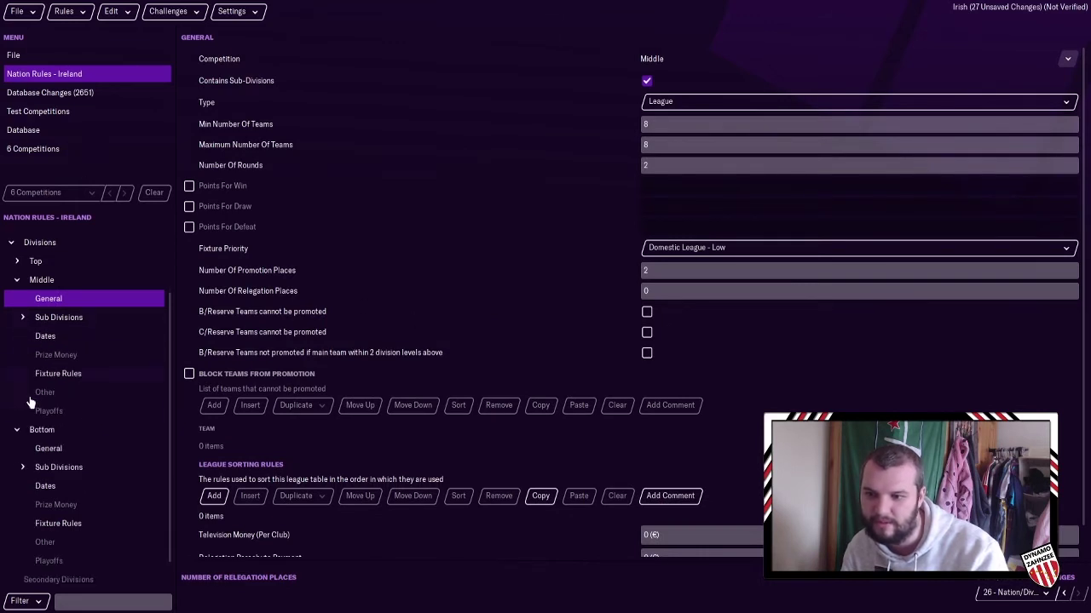
Enable the number of promotion places for Bottom's East 1A sub-division and set it to 1
click(23, 468)
click(28, 486)
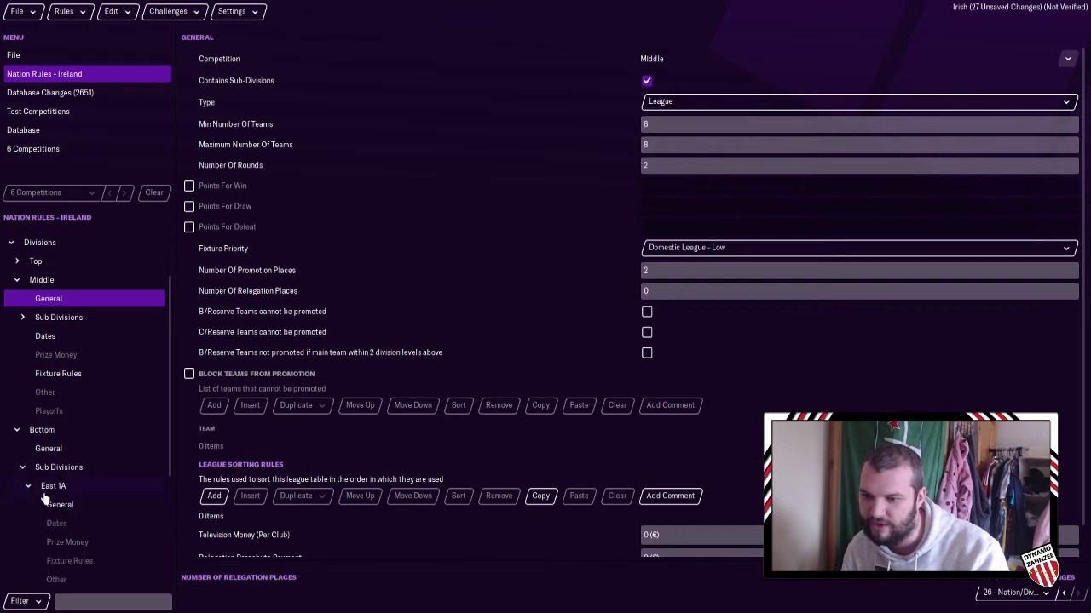
click(53, 504)
click(189, 295)
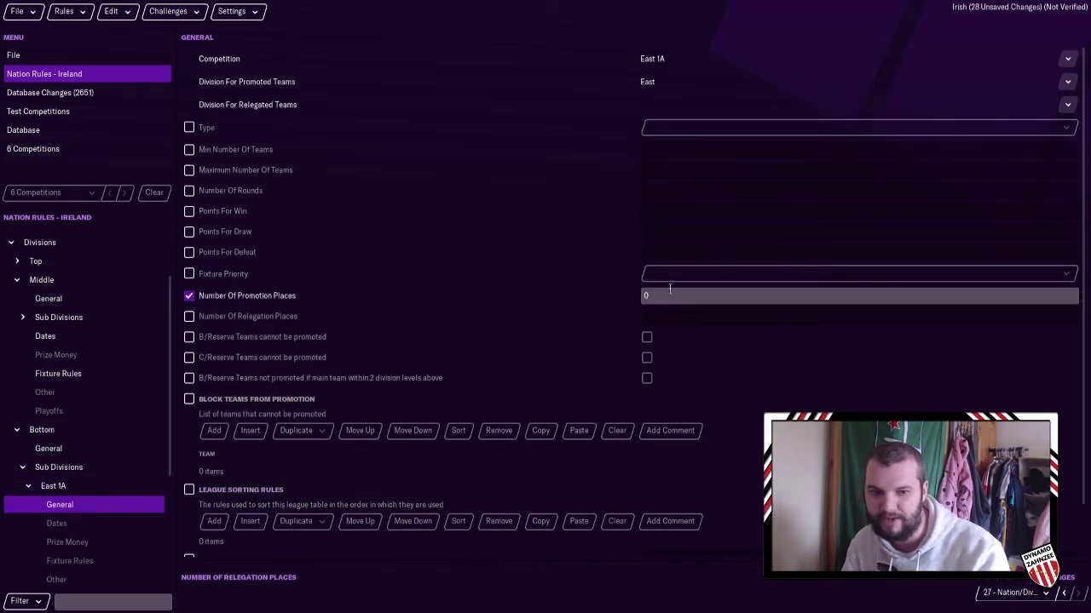
text(1)
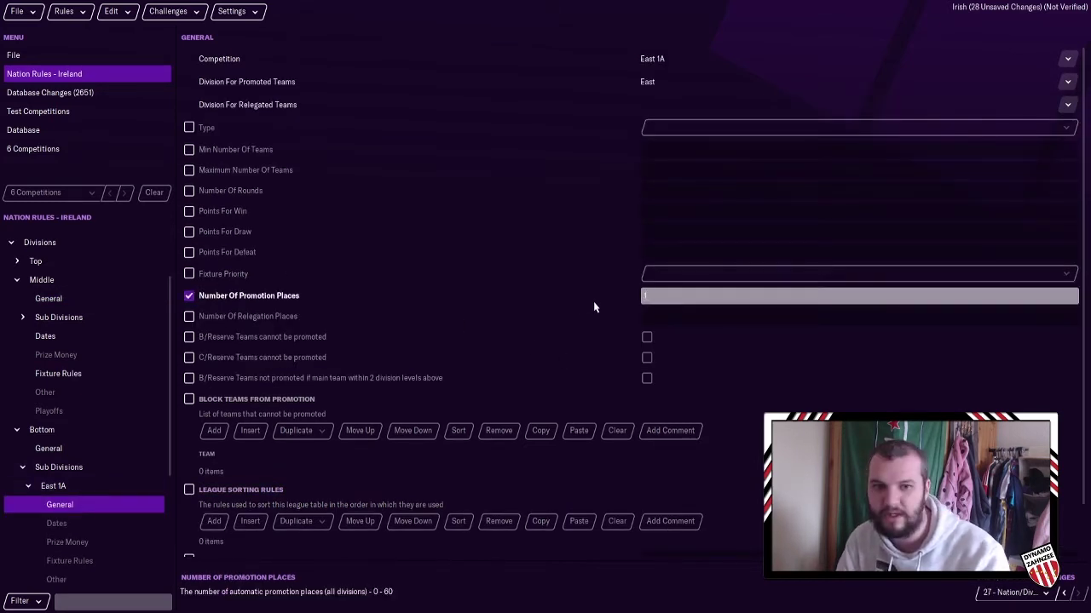
click(28, 485)
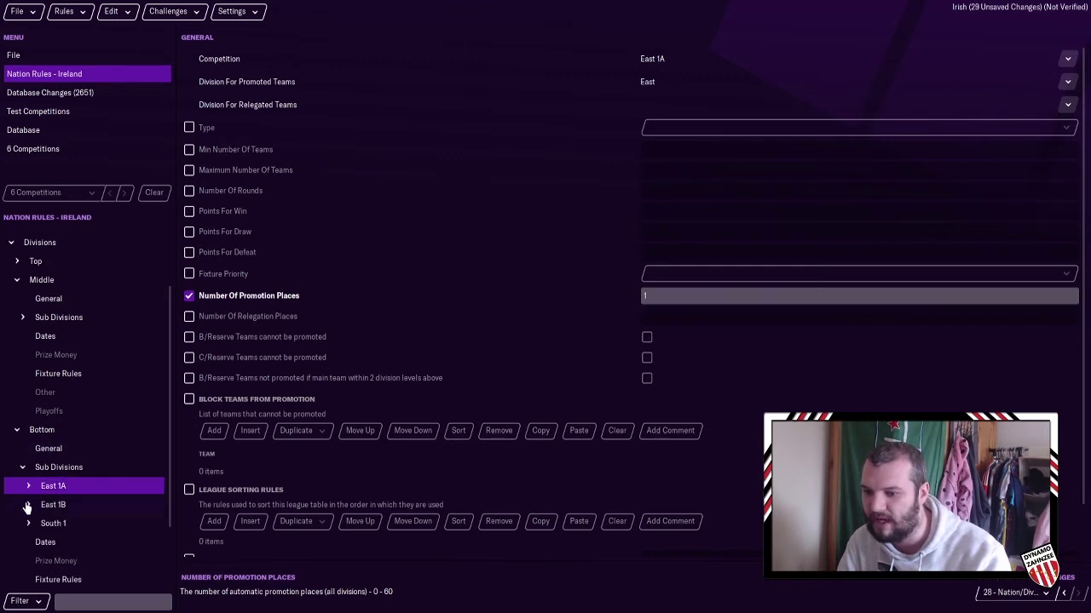
Enable the number of promotion places for Bottom's East 1B sub-division and set it to 1
click(28, 504)
click(60, 523)
click(191, 297)
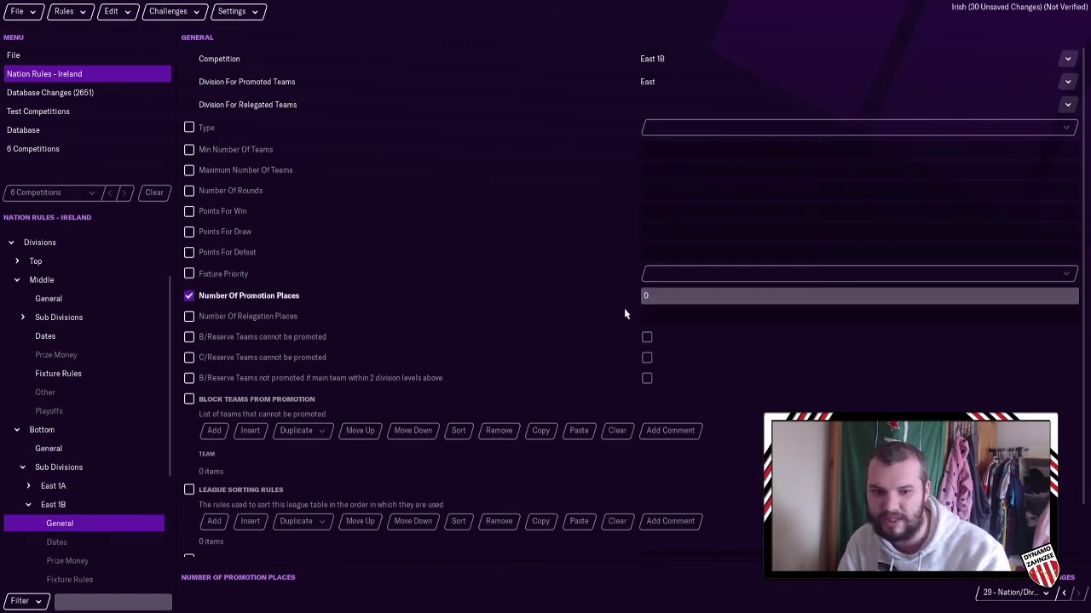
text(1)
click(28, 504)
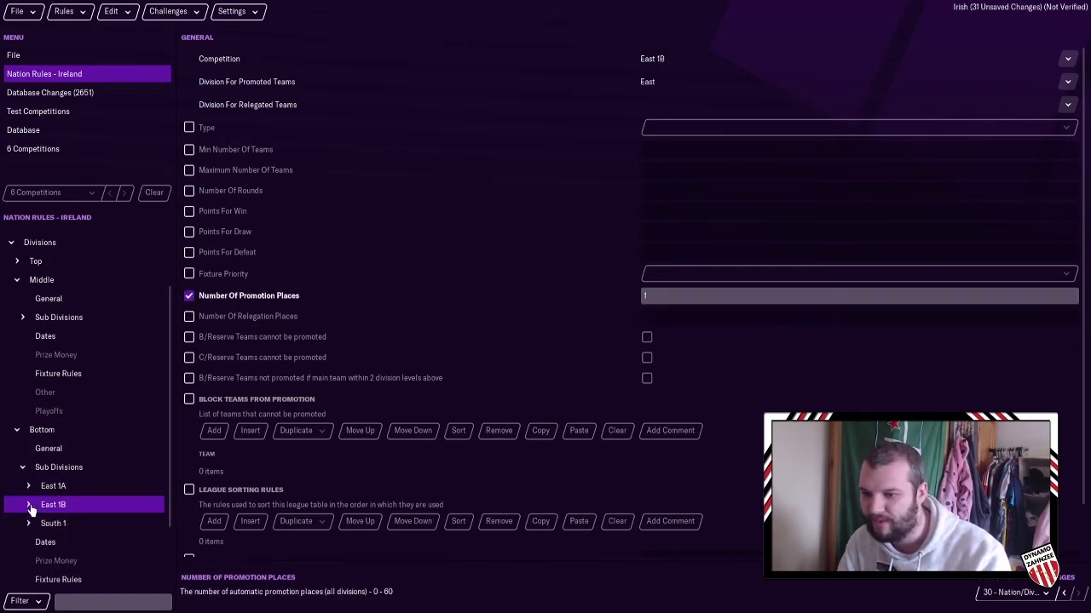
Enable the number of promotion places for Bottom's South 1 sub-division and set it to 2
click(28, 524)
click(59, 542)
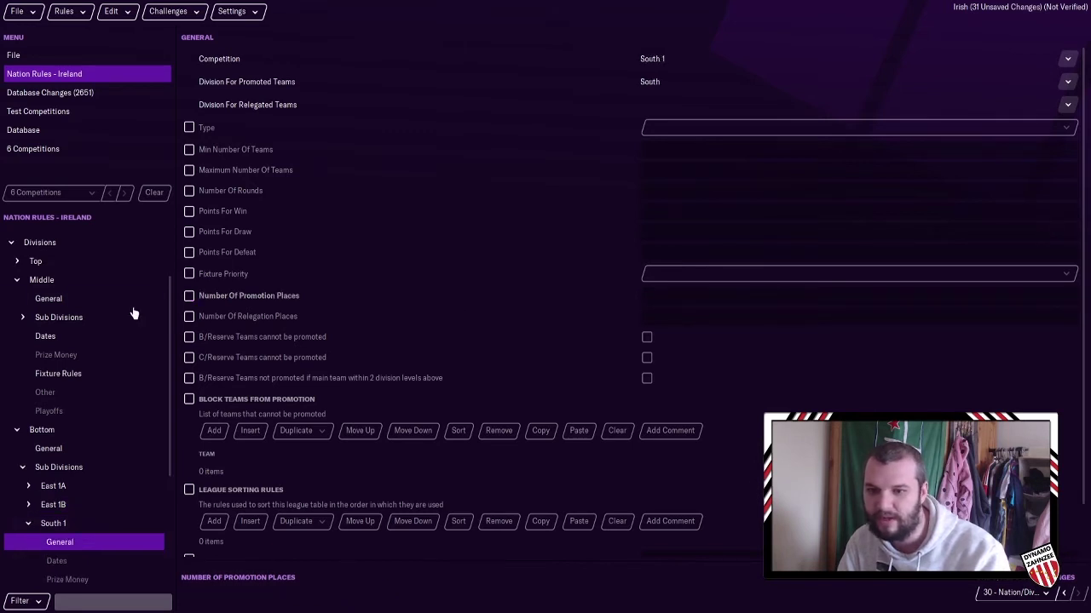
click(189, 296)
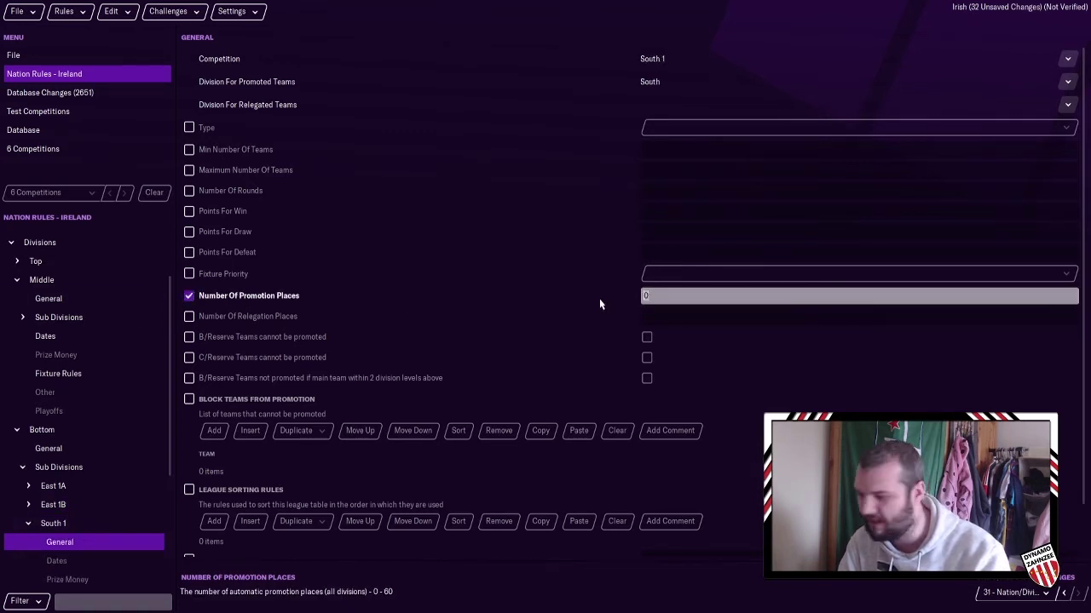
text(2)
key(Return)
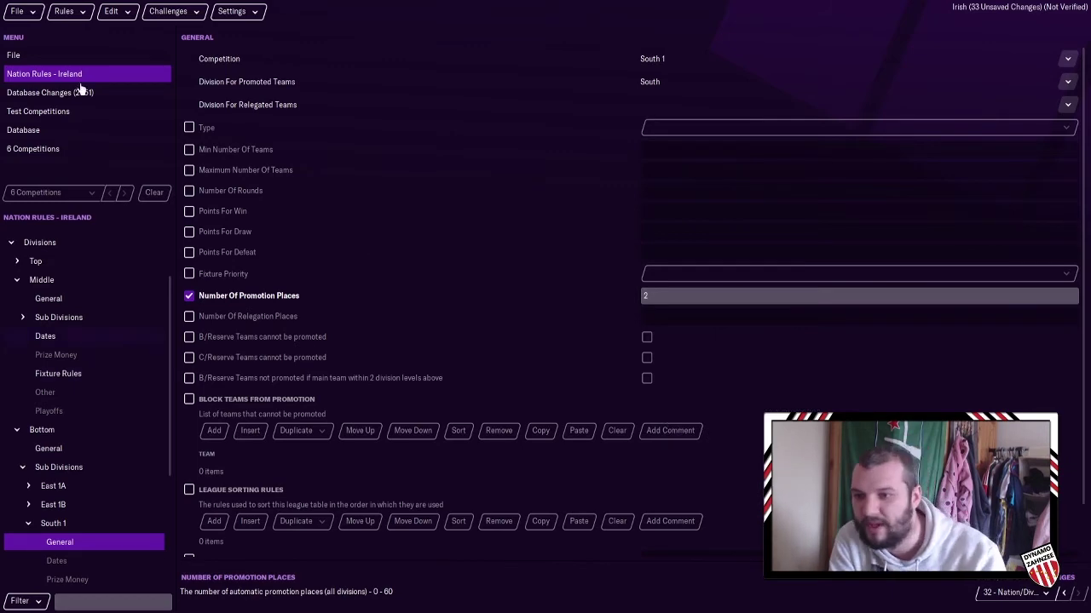
Test the nation rules again and collapse Bottom's sub-divisions
click(65, 11)
click(73, 116)
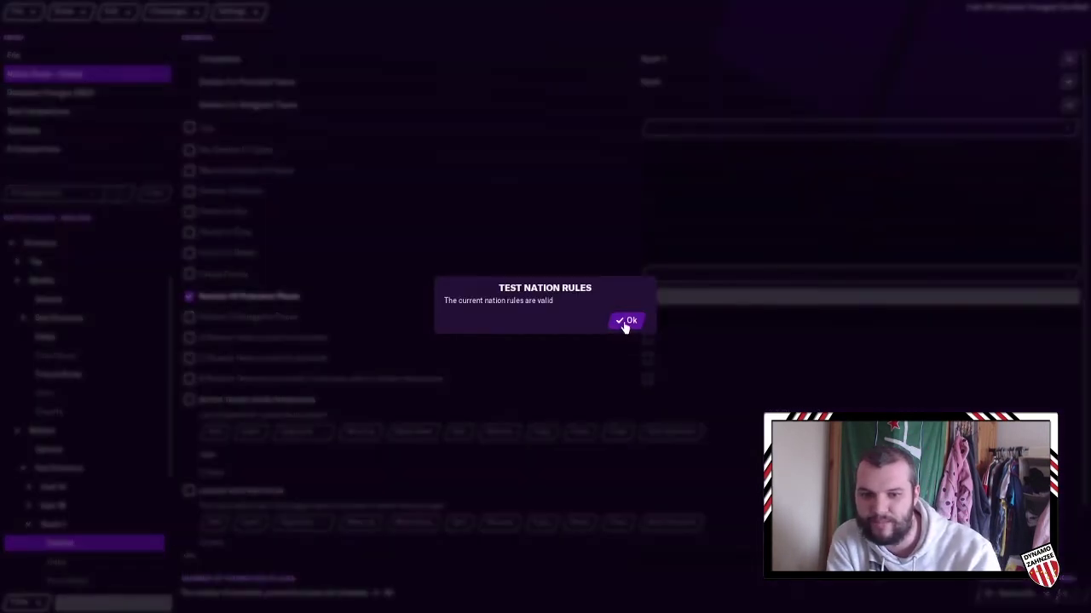
click(627, 324)
click(32, 472)
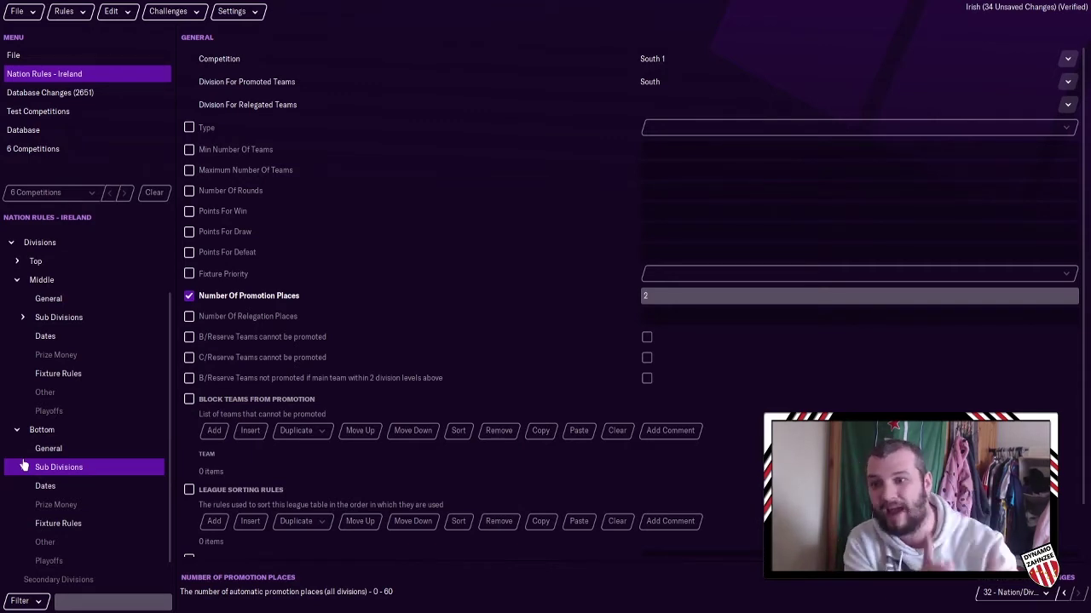
Filter the club database to clubs whose nation is Republic of Ireland
click(67, 134)
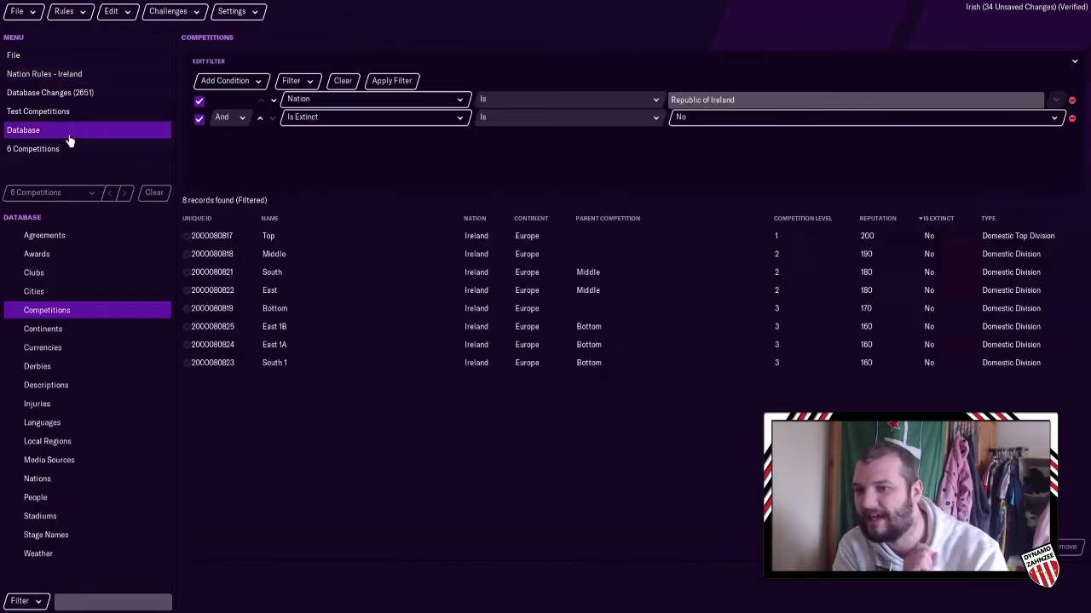
click(60, 275)
click(258, 82)
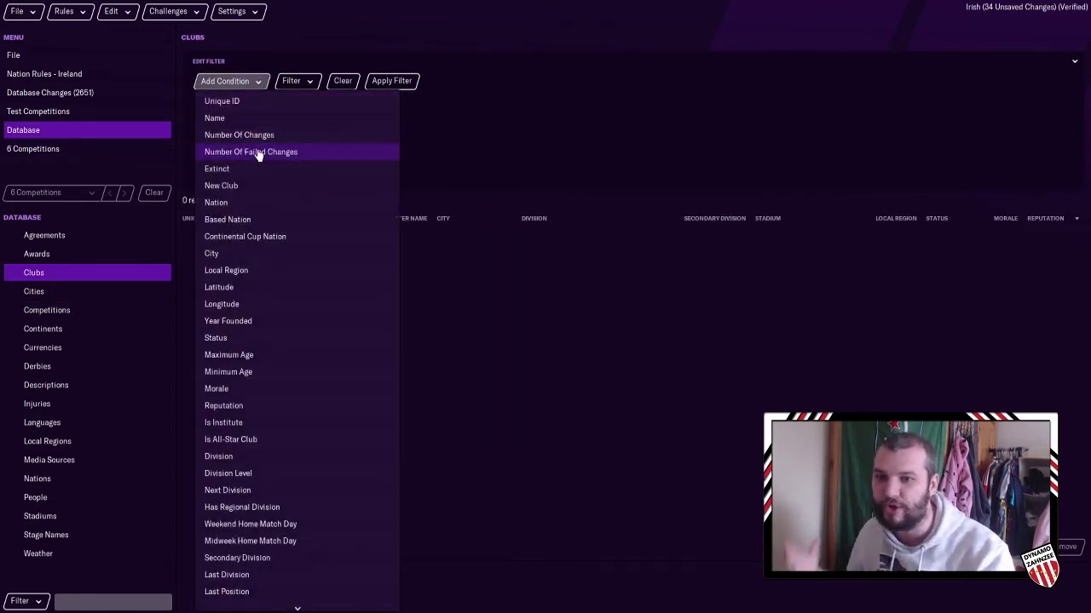
click(216, 202)
click(588, 100)
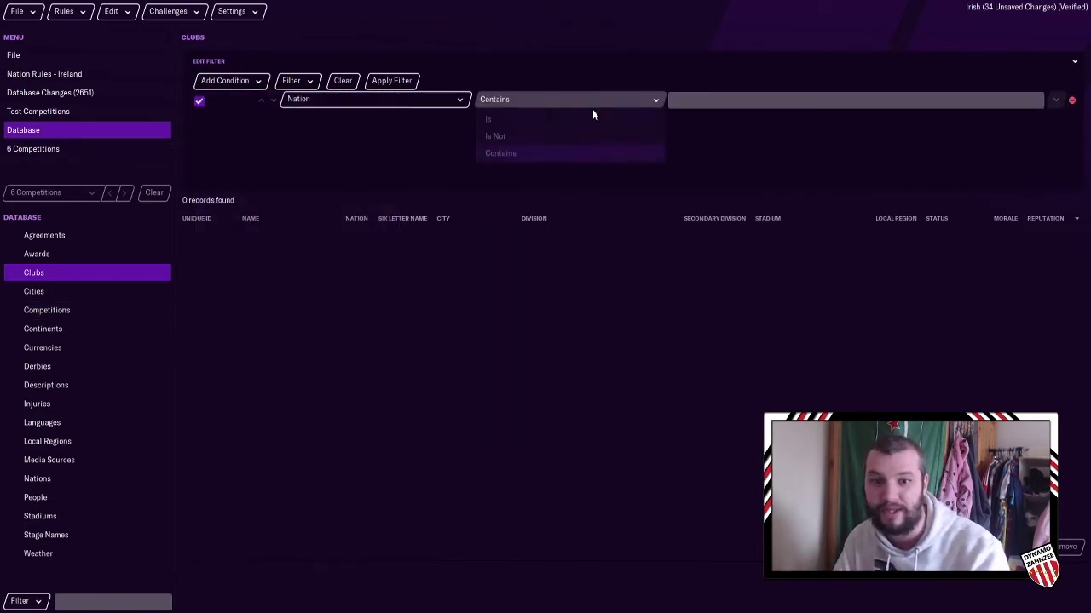
click(717, 99)
text(Ireland)
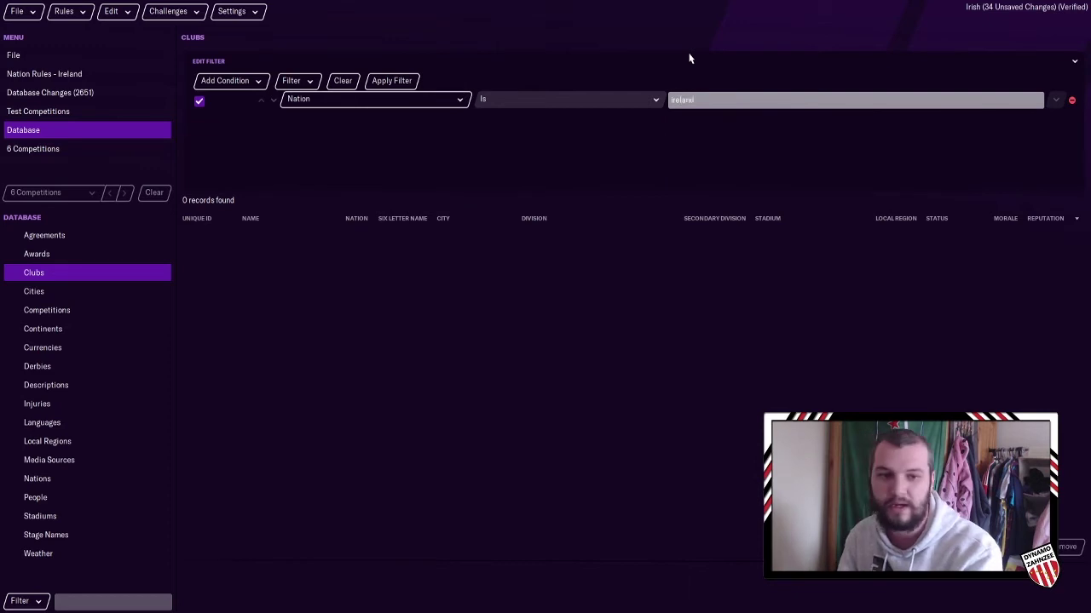
click(697, 121)
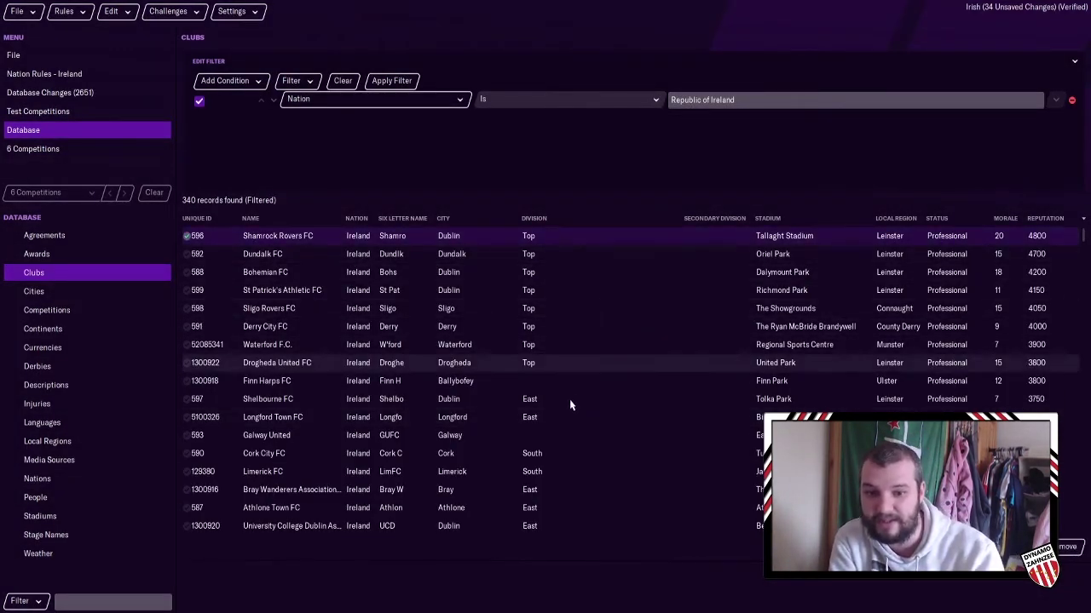
Add a filter condition so only clubs whose local region is Munster are listed
click(250, 80)
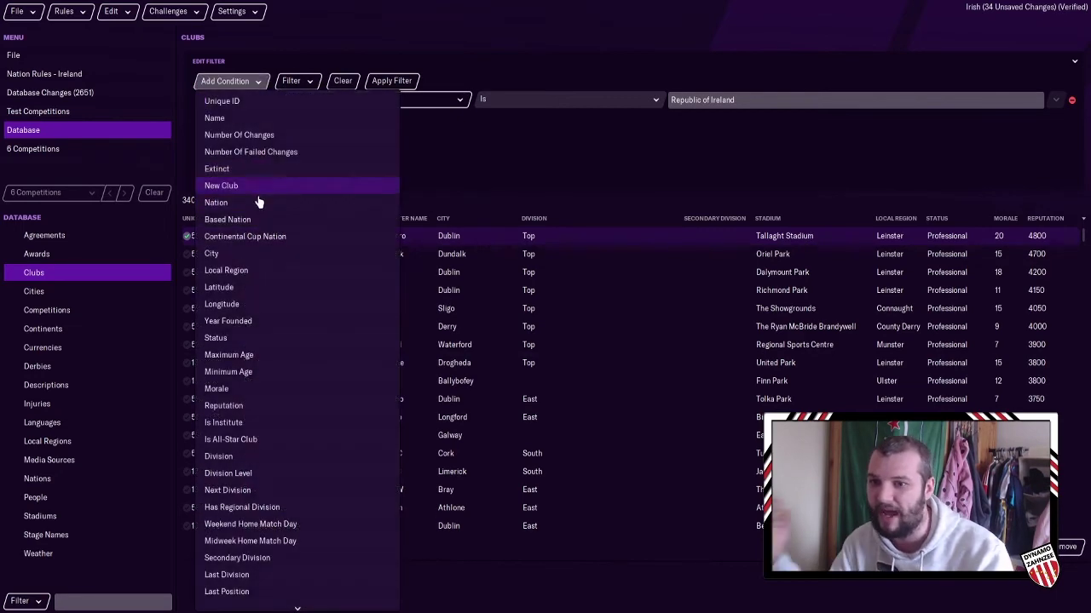
click(272, 270)
click(545, 117)
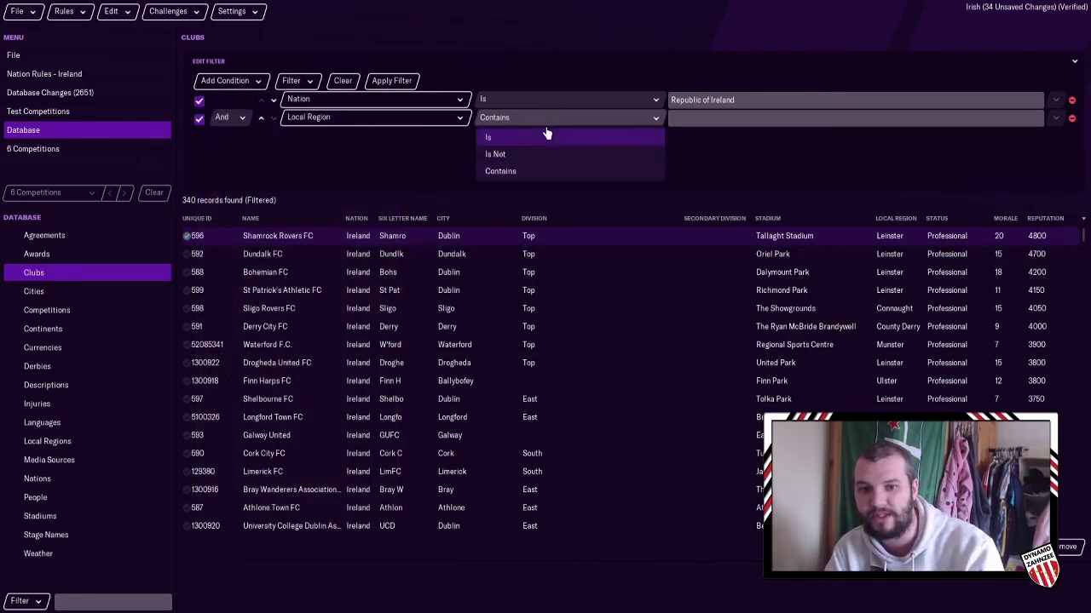
click(548, 136)
click(675, 117)
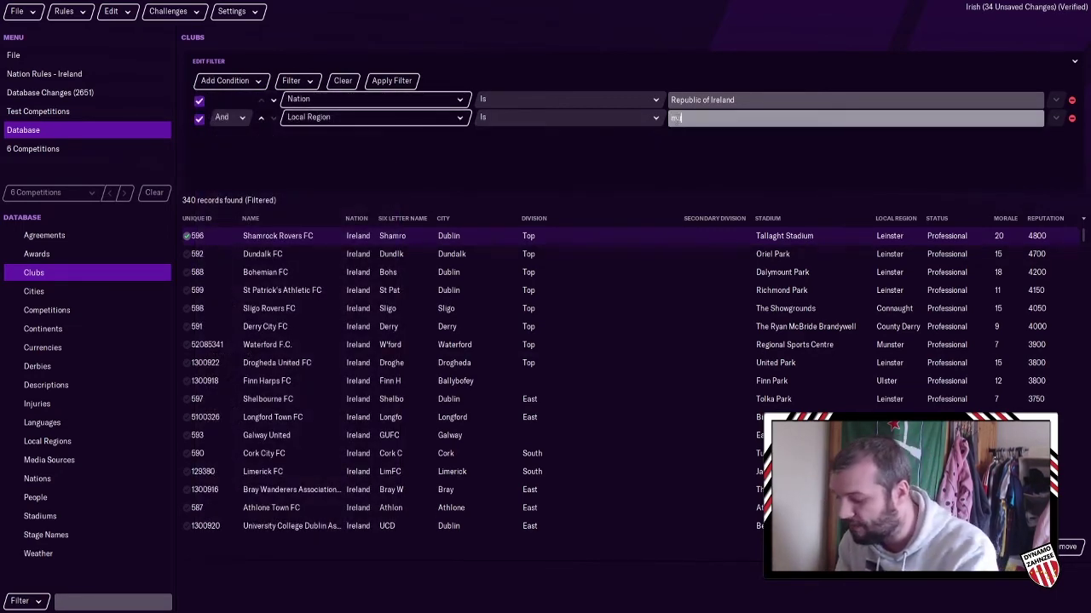
click(687, 137)
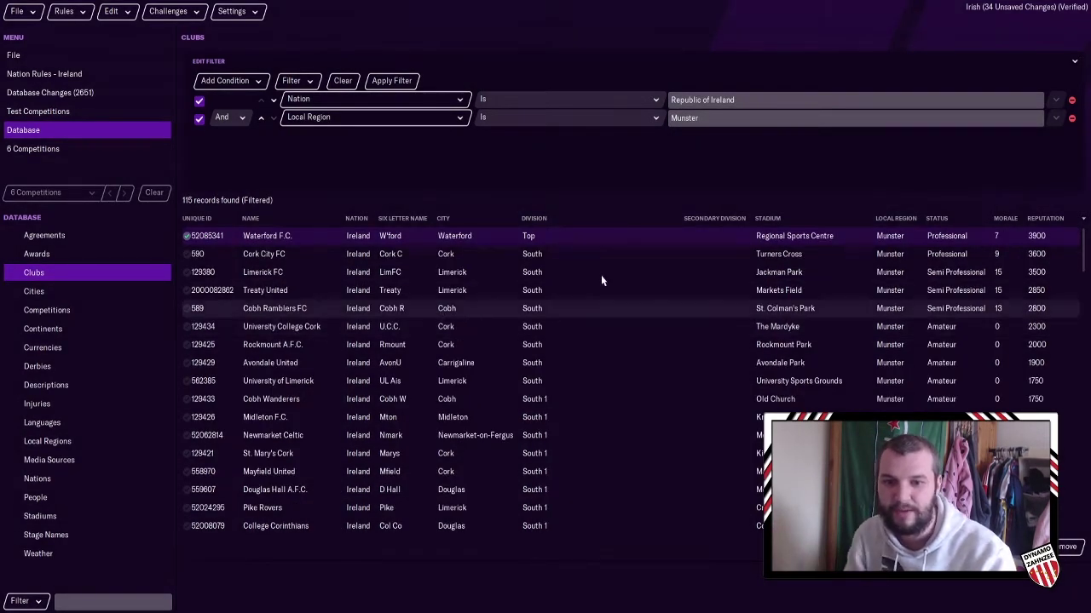
Select the Munster clubs from Waterford F.C. down to College Corinthians and open their shared regional divisions for editing
scroll(567, 383, down, 2)
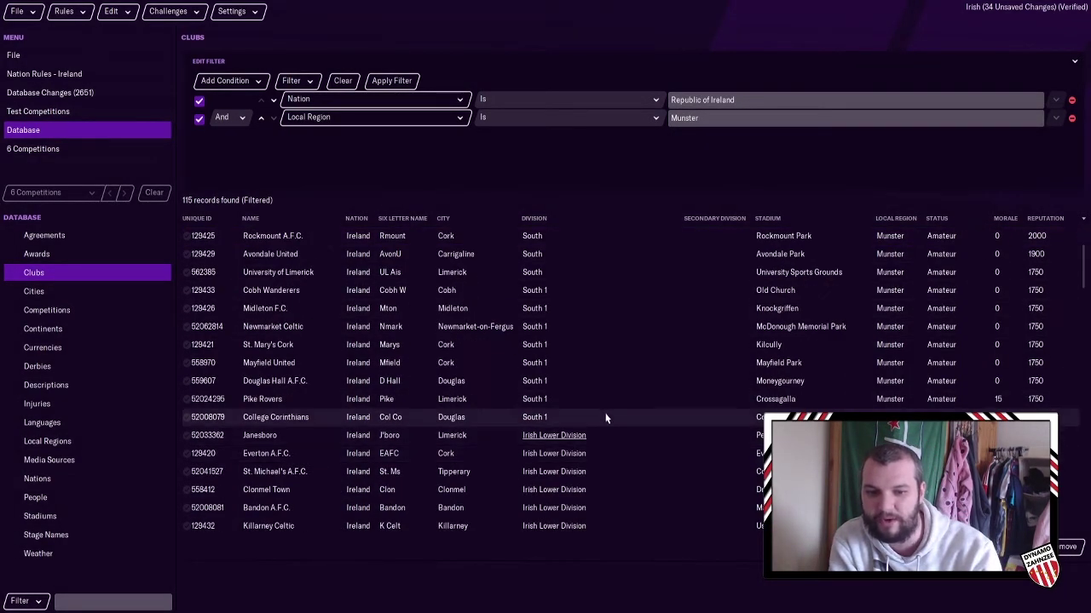
drag(609, 417, 608, 381)
scroll(576, 249, up, 2)
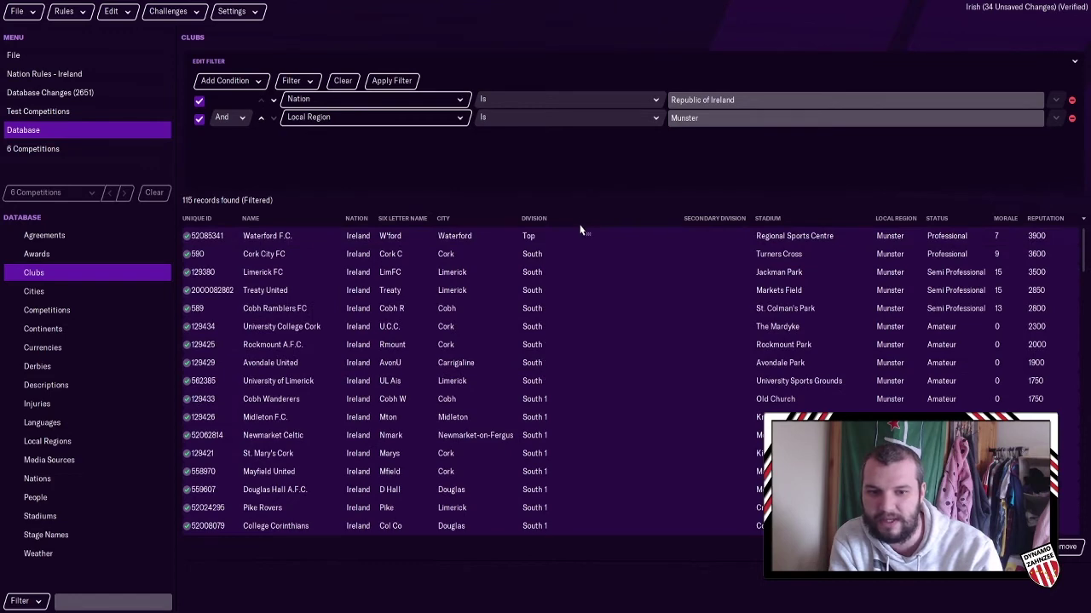
key(Return)
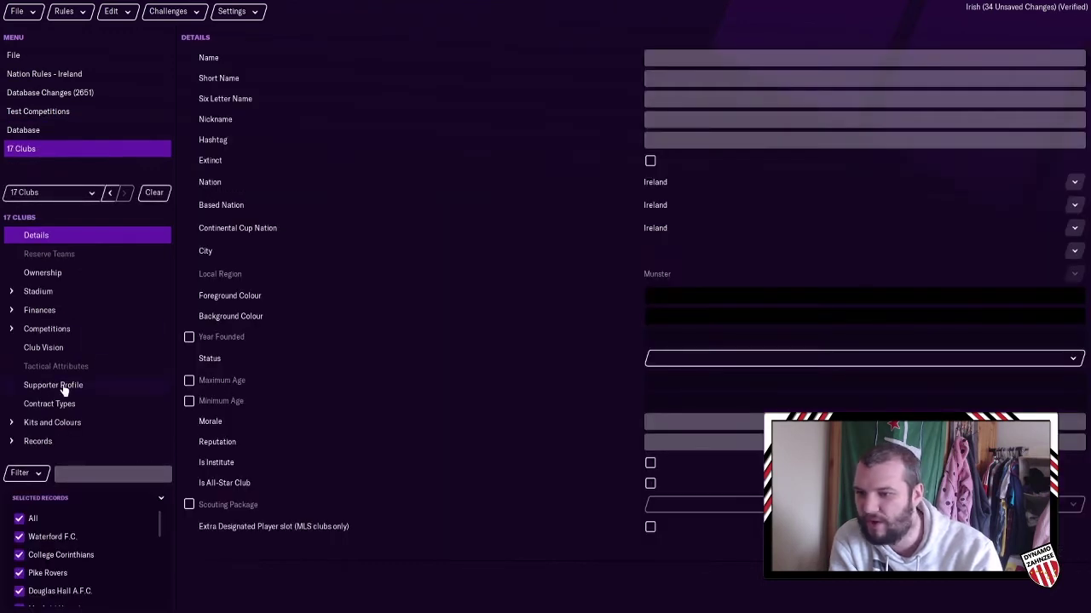
click(36, 332)
click(70, 373)
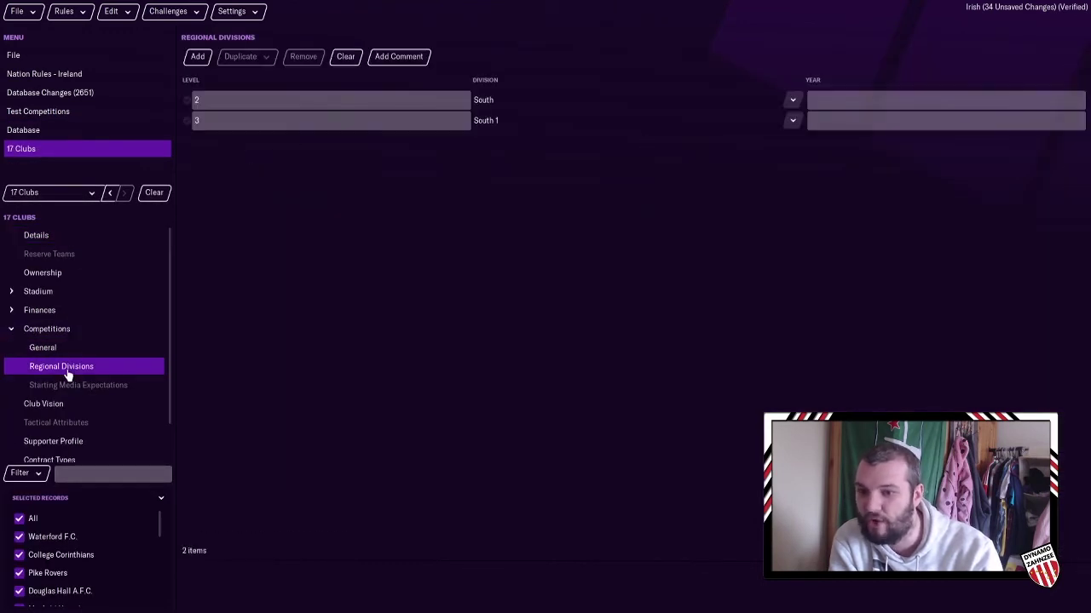
Clear the Munster clubs' regional divisions and add two new entries with levels 2 and 3
click(342, 57)
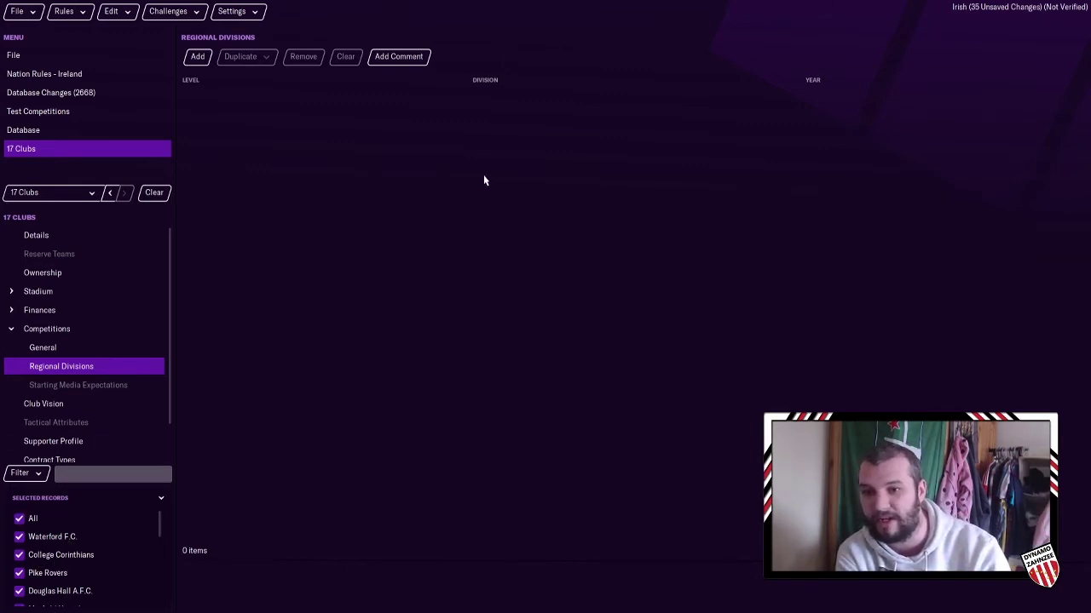
click(197, 56)
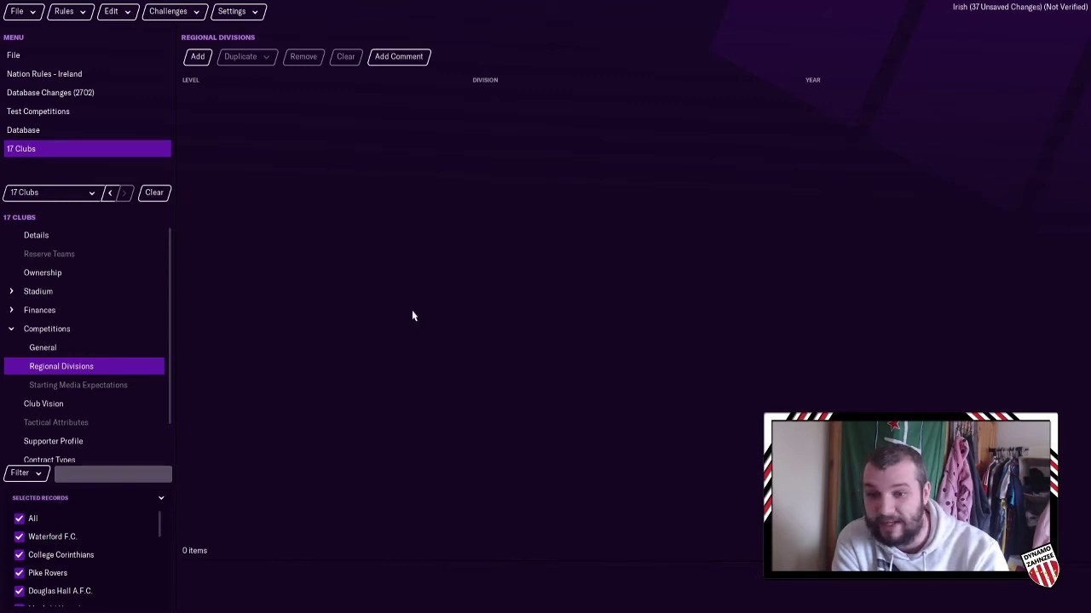
click(197, 56)
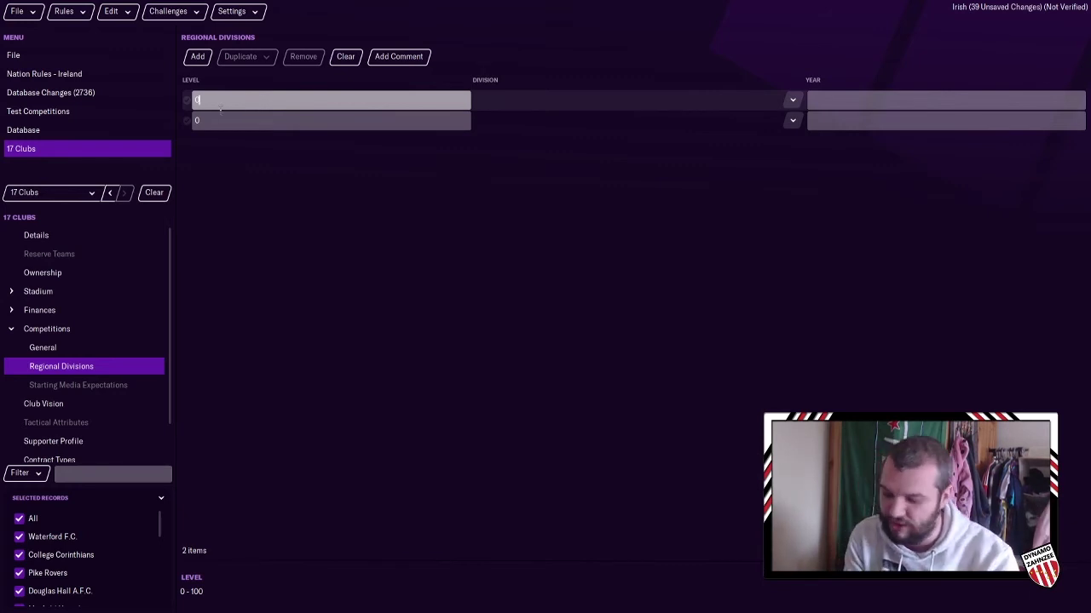
text(2)
click(227, 120)
text(3)
key(Return)
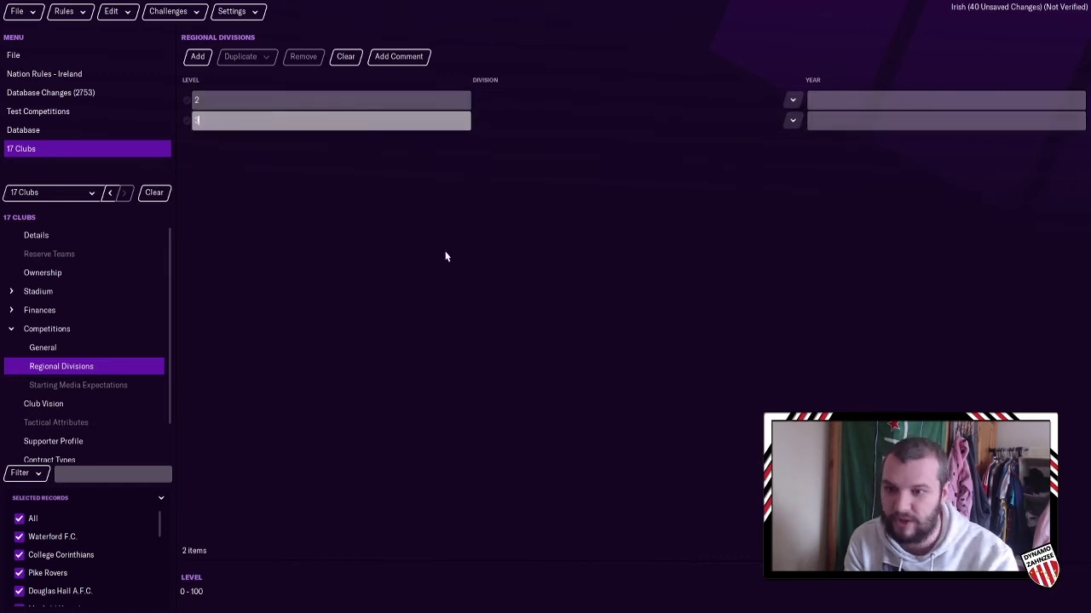
Assign South to the level 2 entry and South 1 to the level 3 entry of the Munster clubs' regional divisions
click(792, 100)
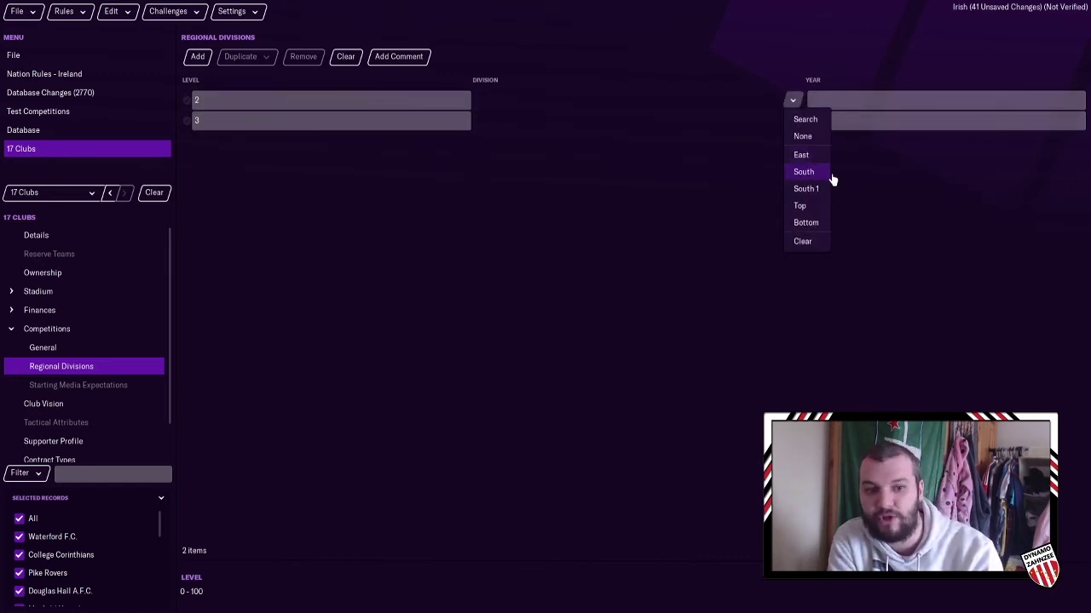
click(803, 172)
click(792, 120)
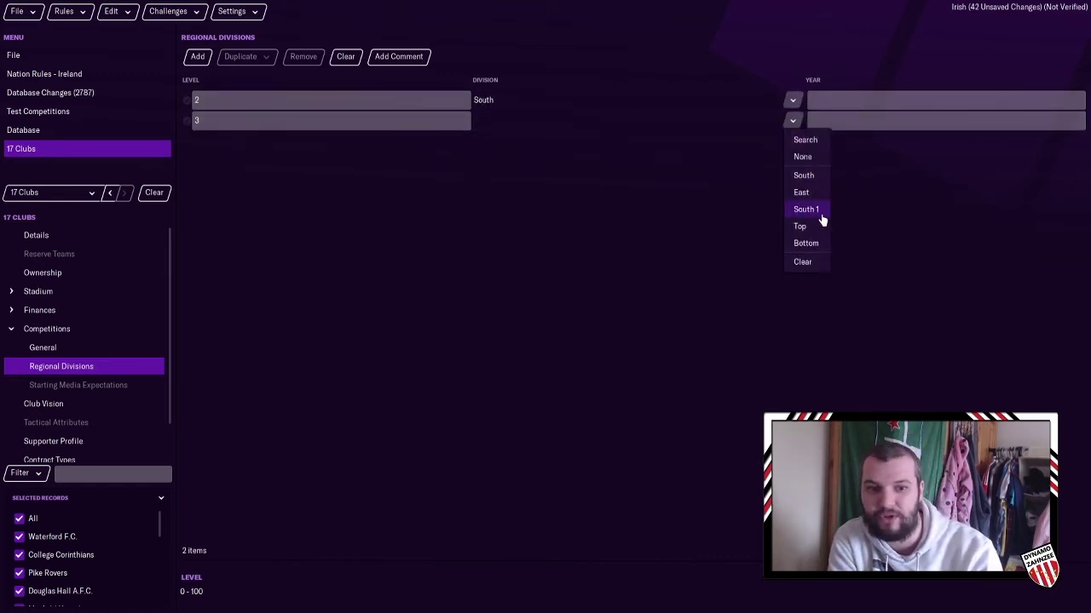
key(Return)
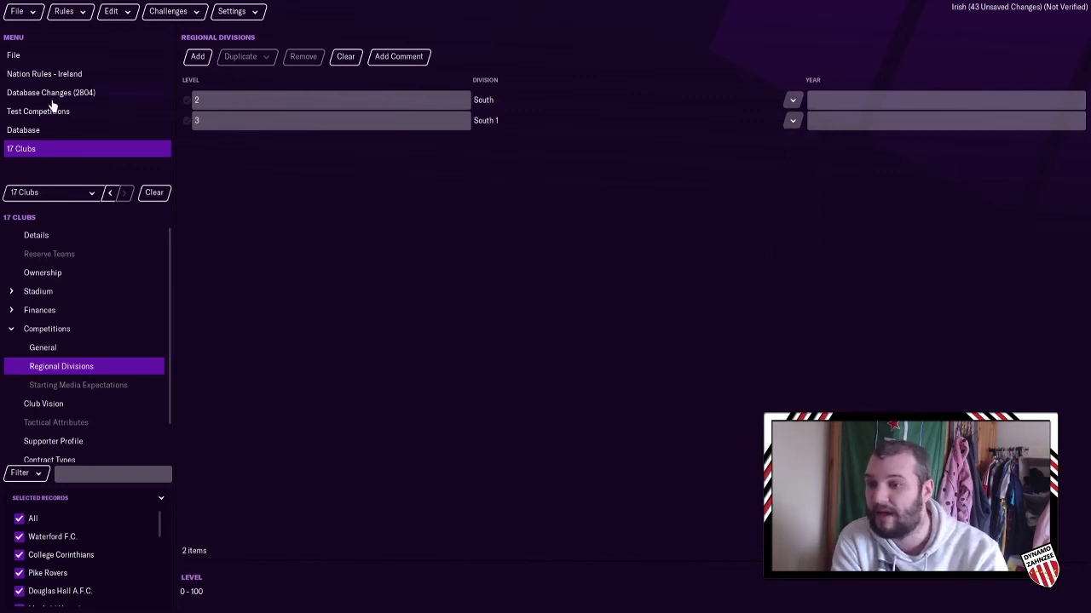
Return to the club list and change the local region filter to Leinster
click(44, 132)
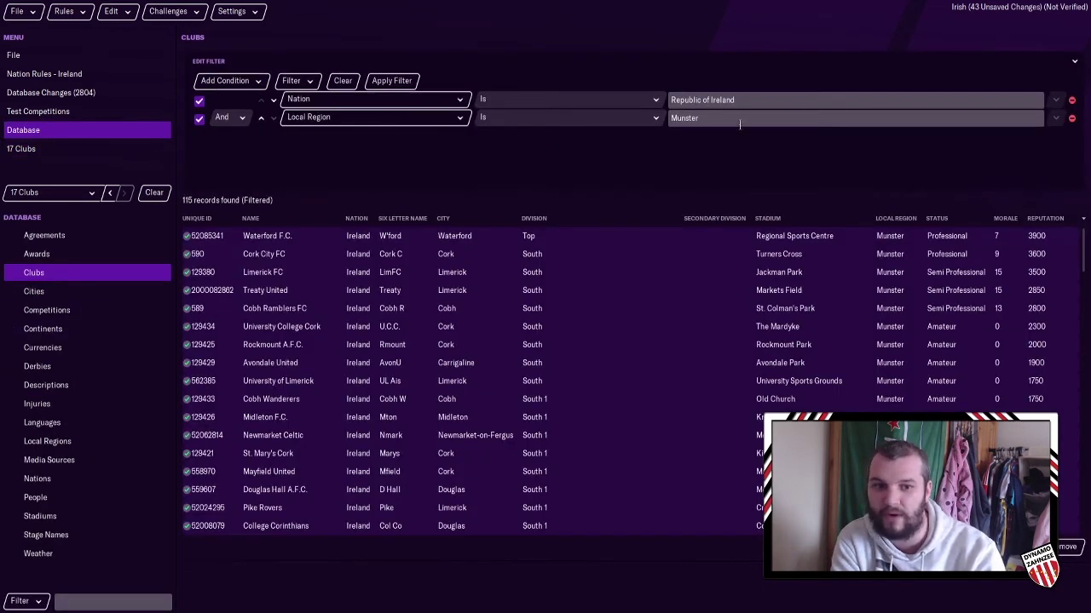
click(739, 120)
text(Le)
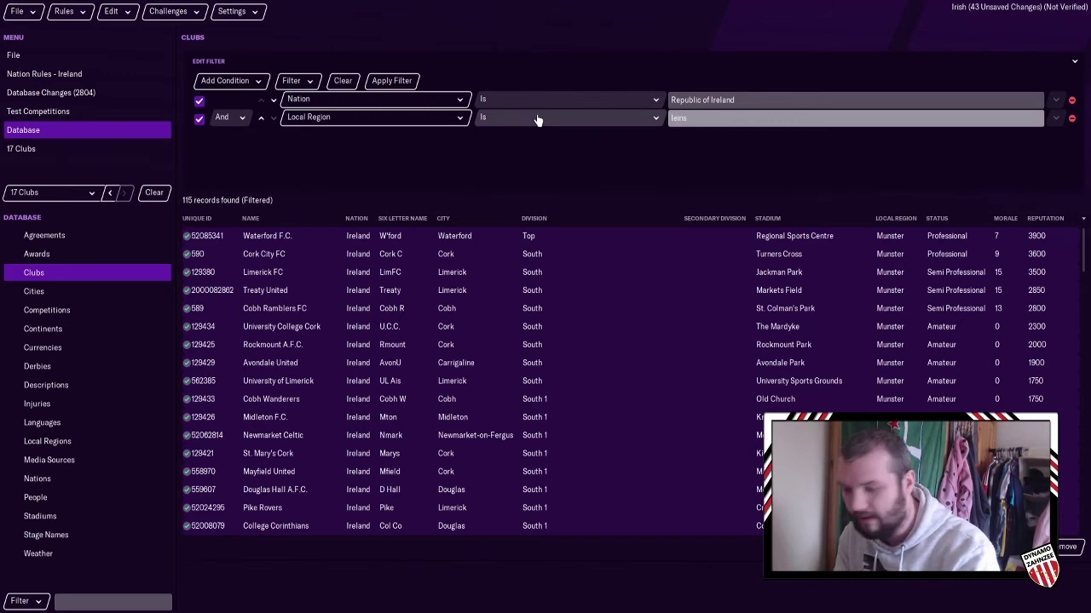
text(ins)
click(669, 146)
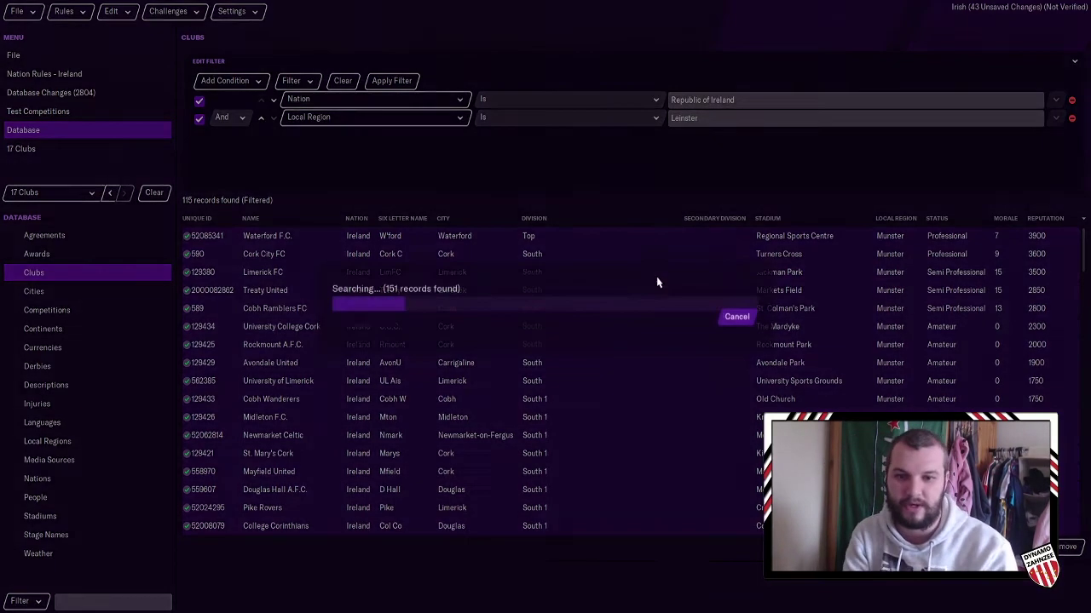
Select the Leinster clubs from Shamrock Rovers FC down to Edenderry Town and open their shared regional divisions
scroll(648, 406, down, 10)
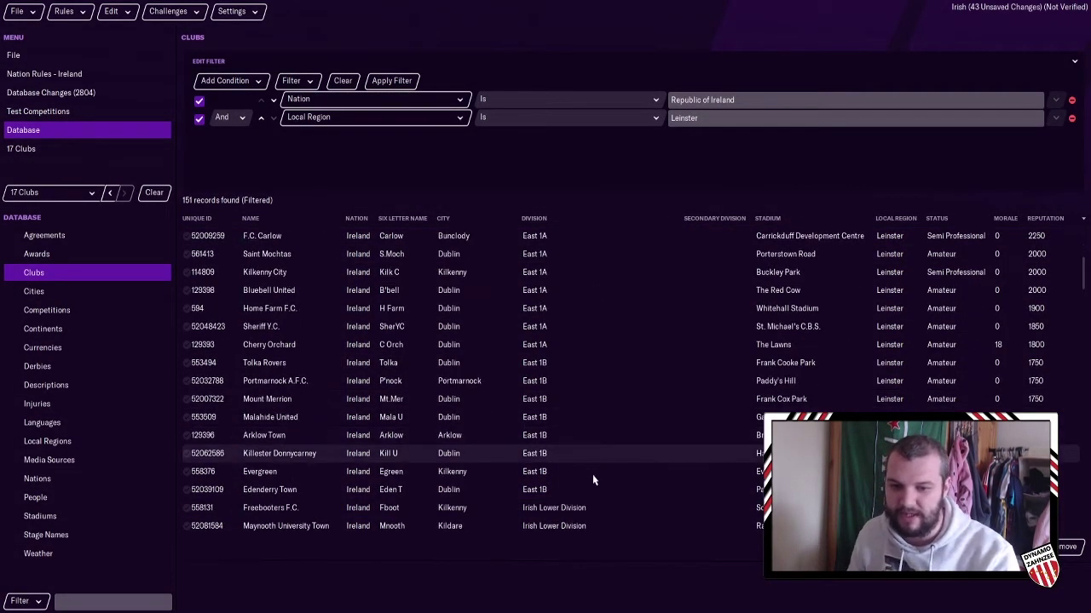
shift+click(586, 489)
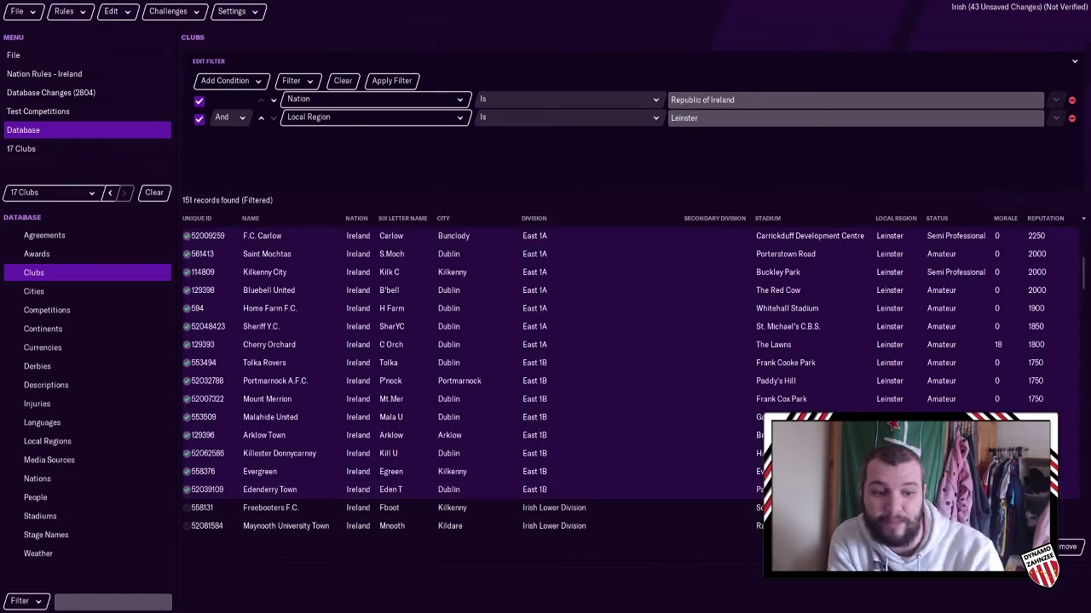
double_click(185, 334)
click(76, 368)
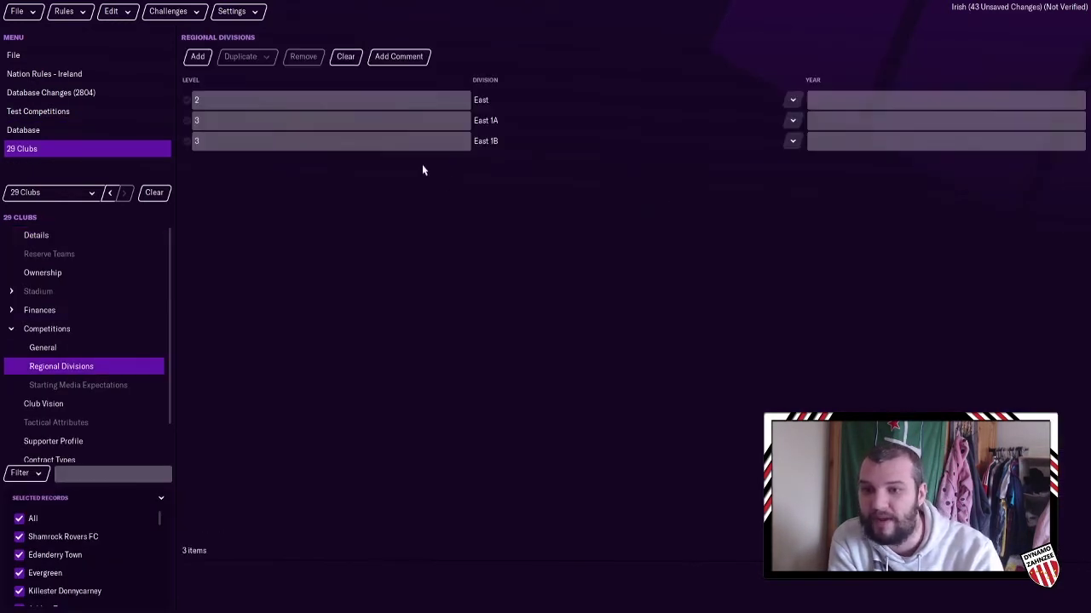
click(207, 123)
key(Tab)
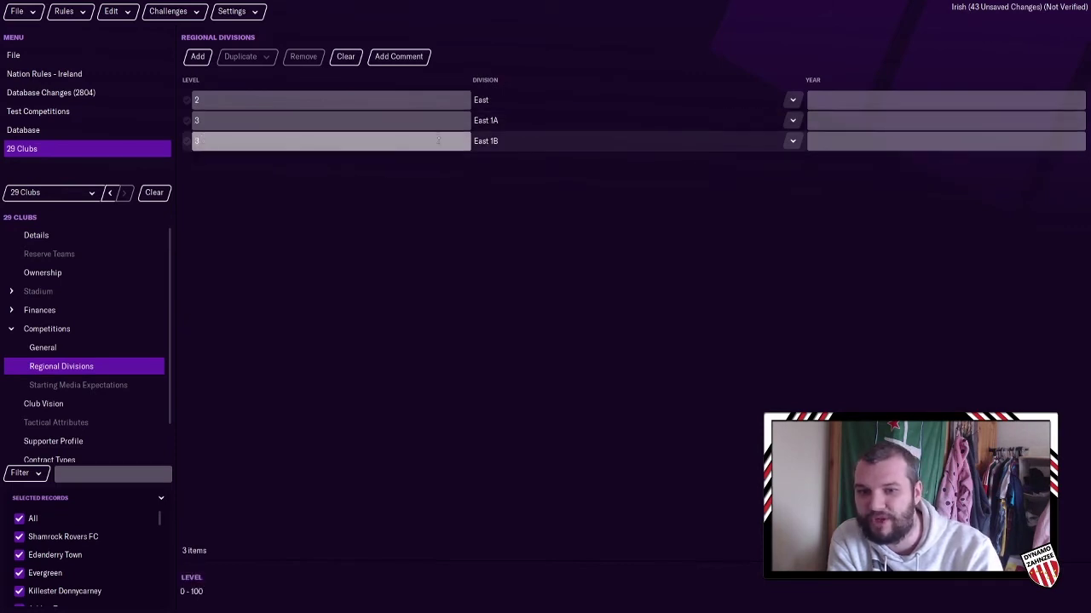
text(3)
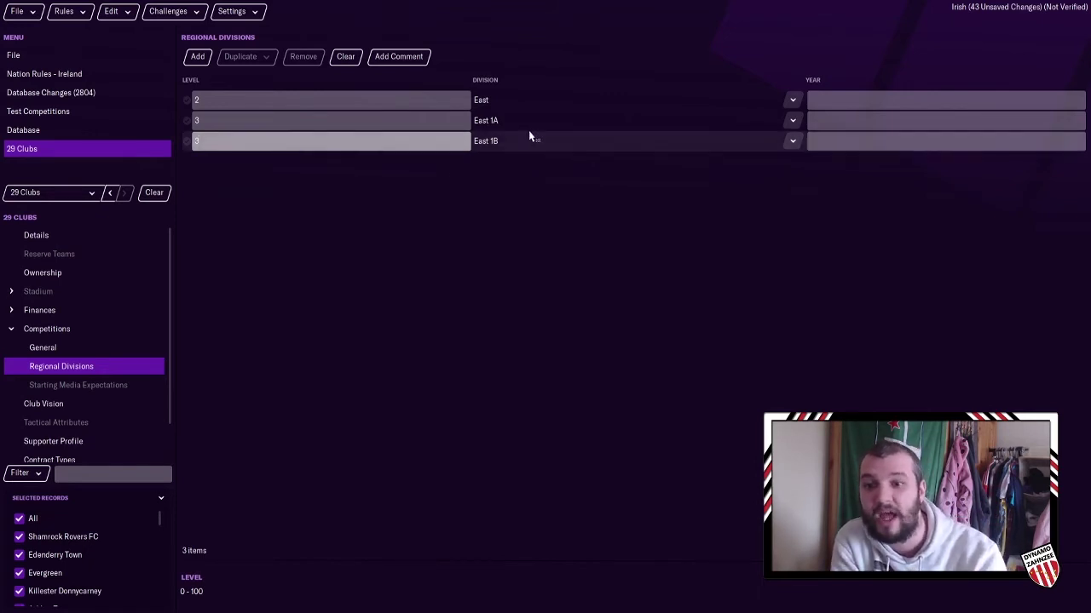
click(186, 120)
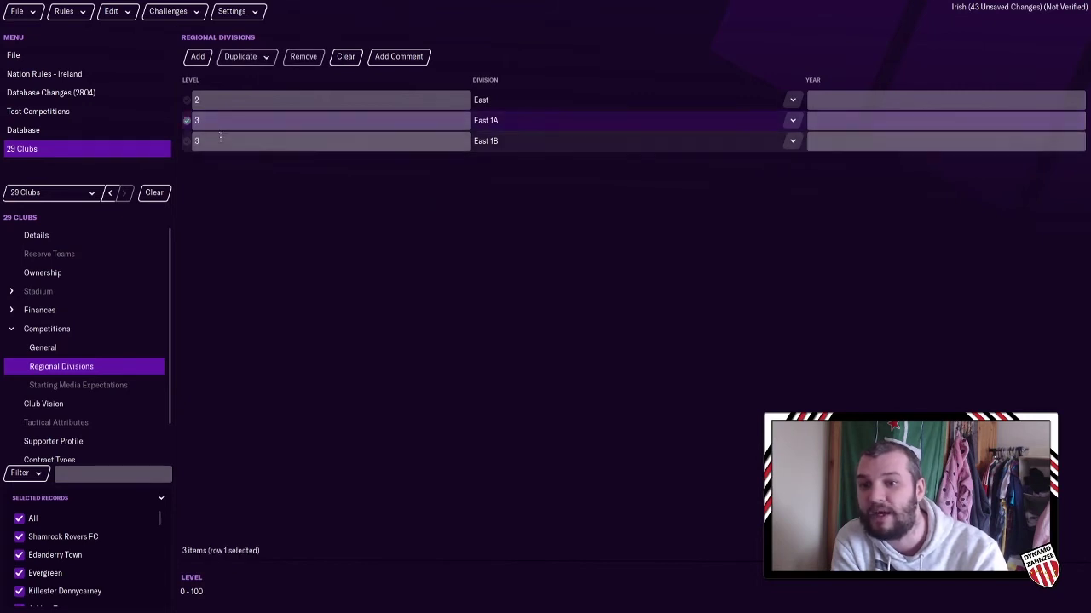
click(369, 290)
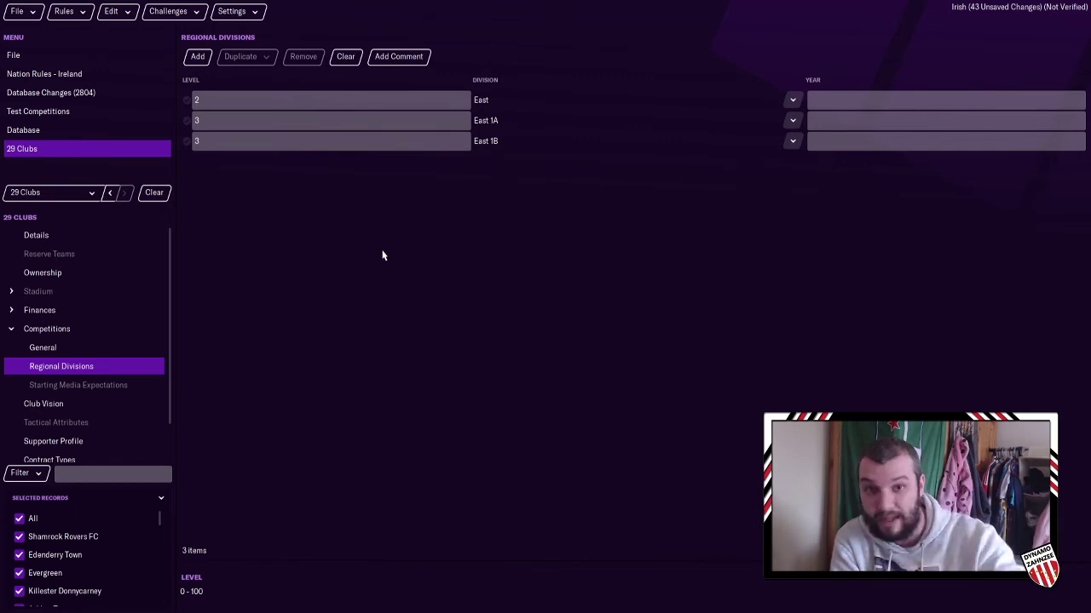
Test the nation rules again and dismiss the result message
click(65, 11)
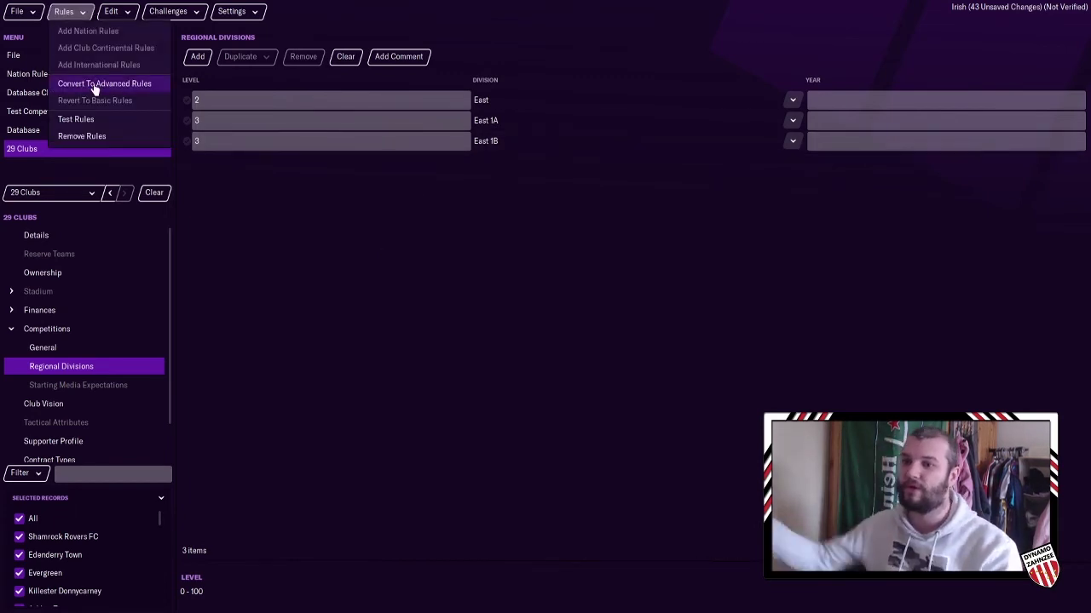
click(81, 116)
click(626, 323)
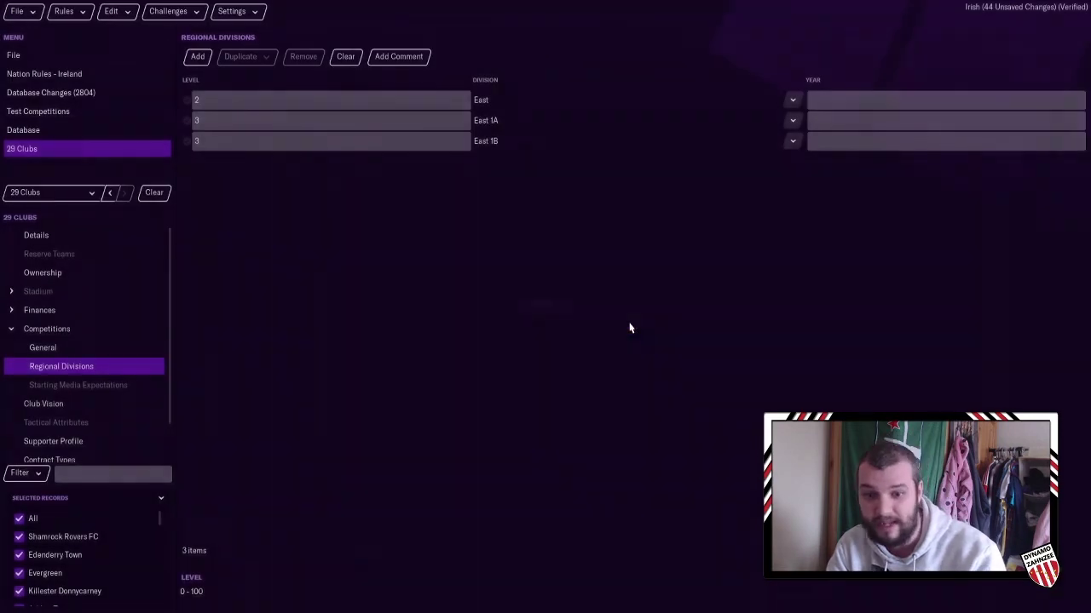
Convert Ireland's nation rules to advanced rules and confirm the conversion
click(65, 11)
click(109, 85)
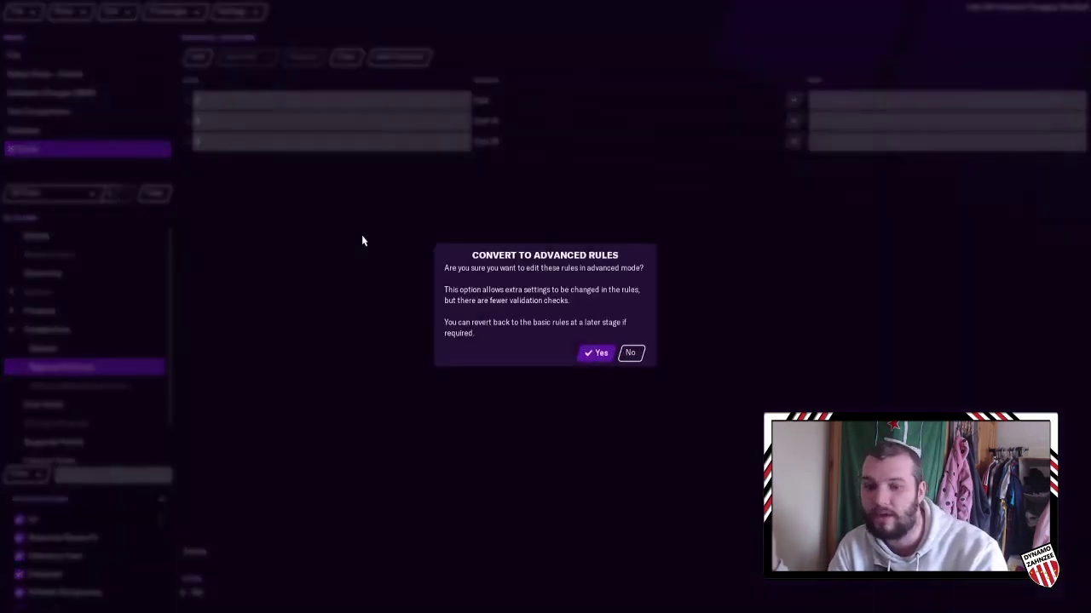
click(578, 355)
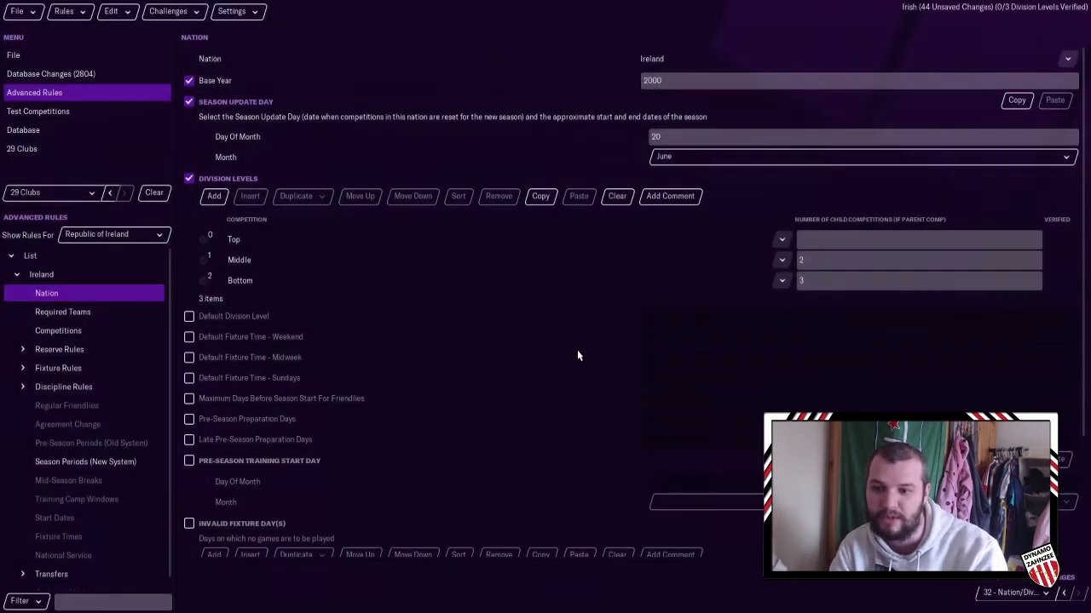
Show the advanced rules for the Middle division and open the general settings of its child competition and regional rules
click(134, 236)
mouse_move(141, 294)
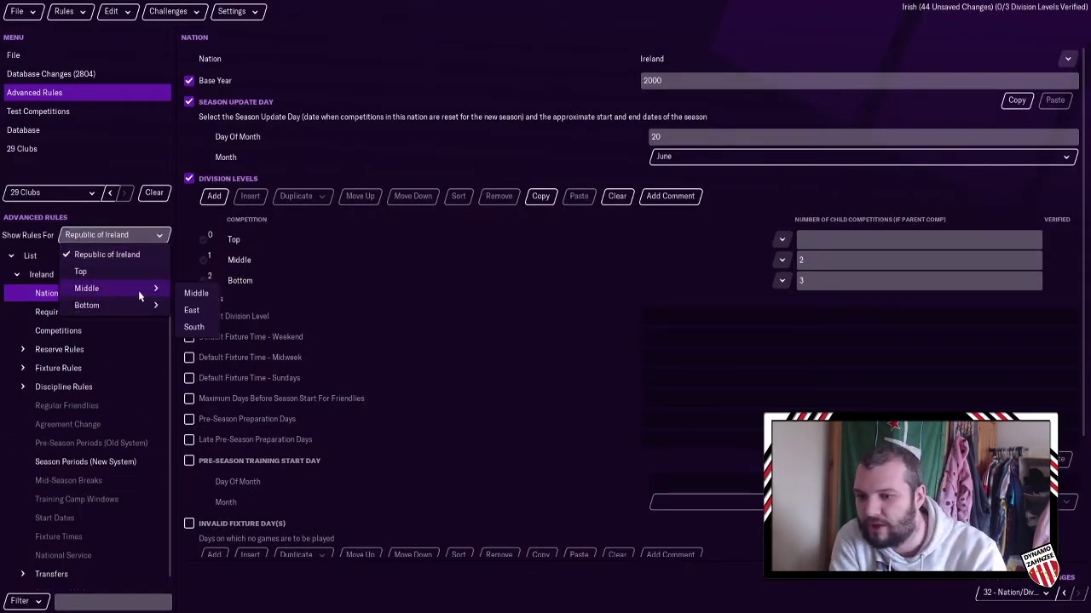
click(196, 294)
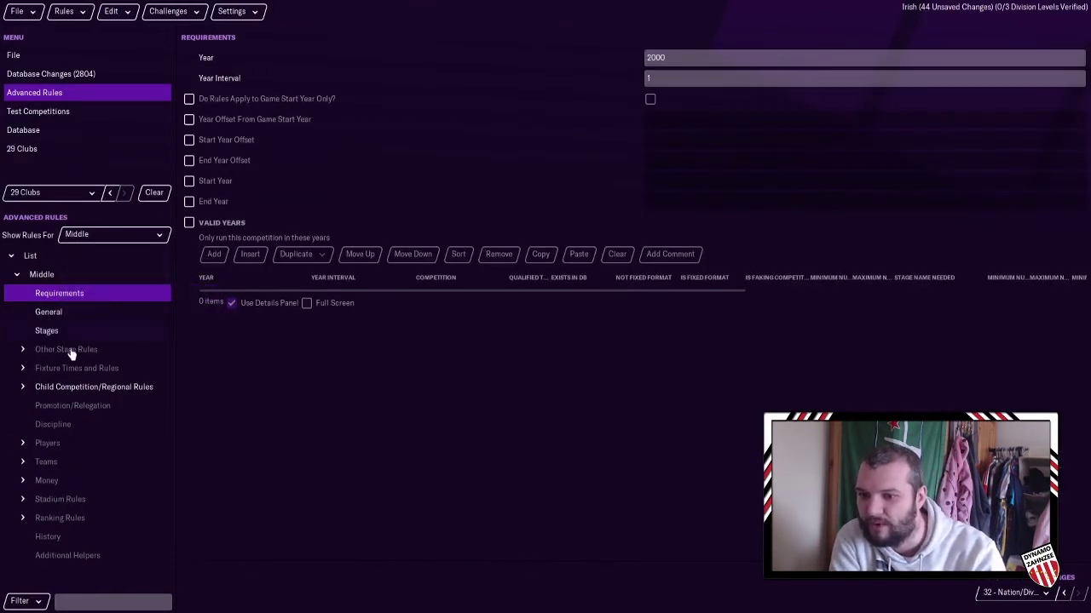
click(38, 390)
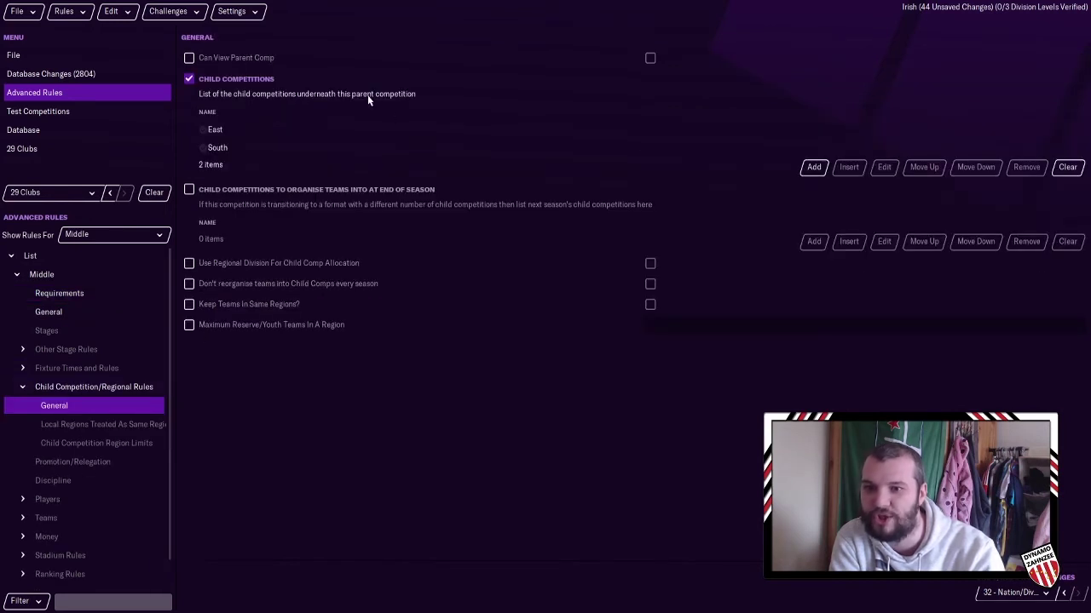
click(189, 58)
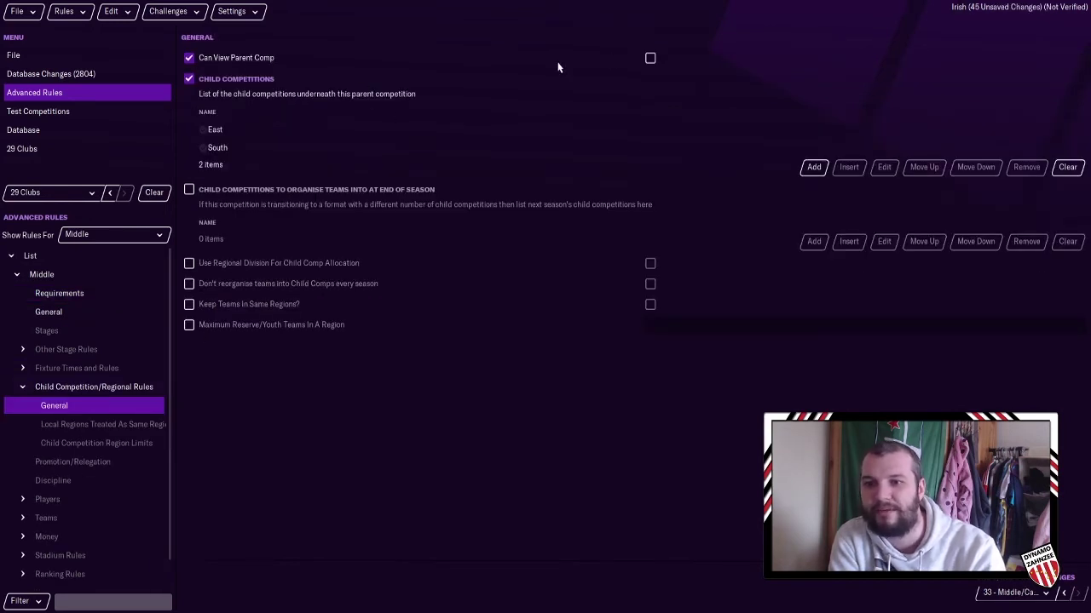
click(650, 58)
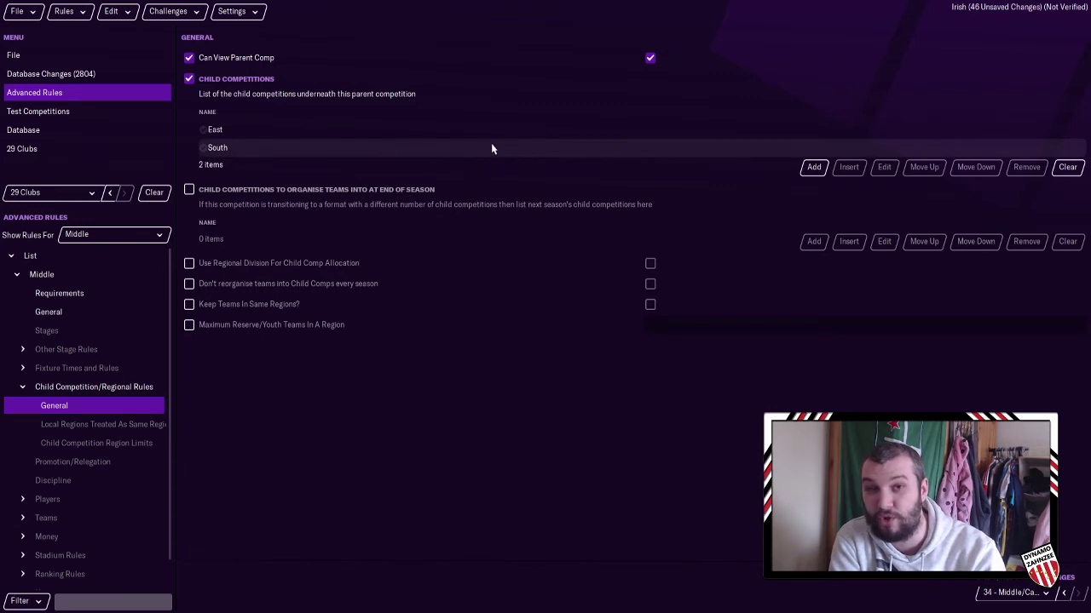
click(650, 58)
click(190, 59)
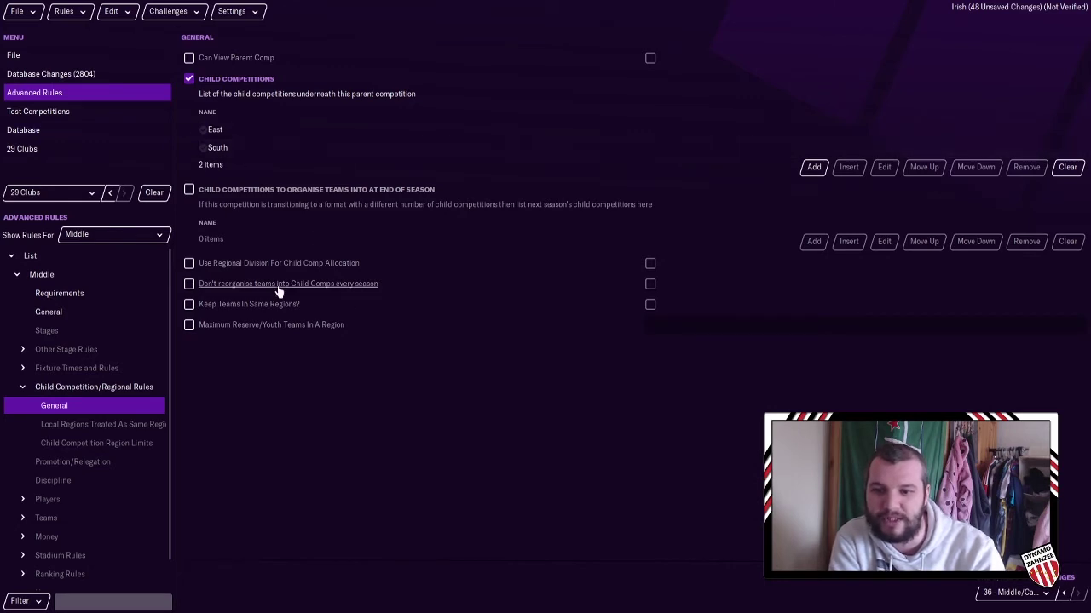
Turn on regional division use for child competition allocation and include the rule against reorganising teams every season, with its value off
click(189, 263)
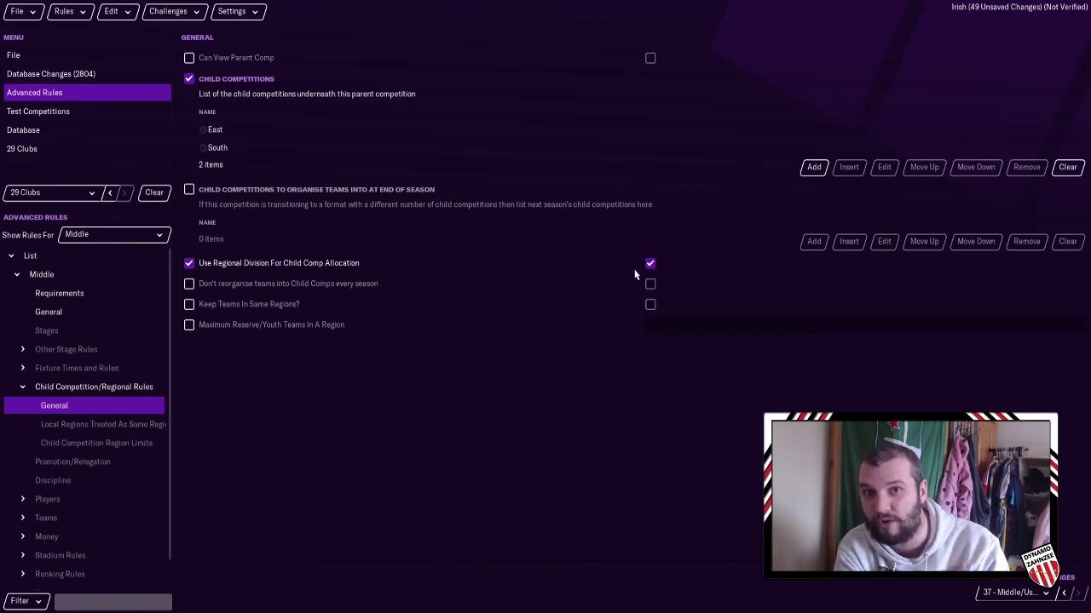
click(188, 284)
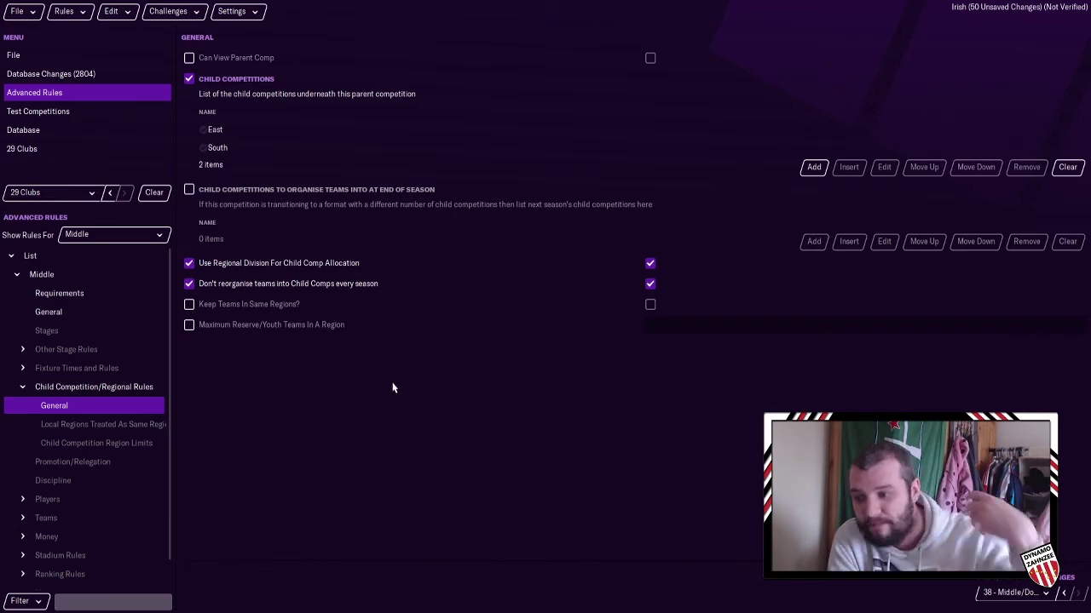
click(650, 285)
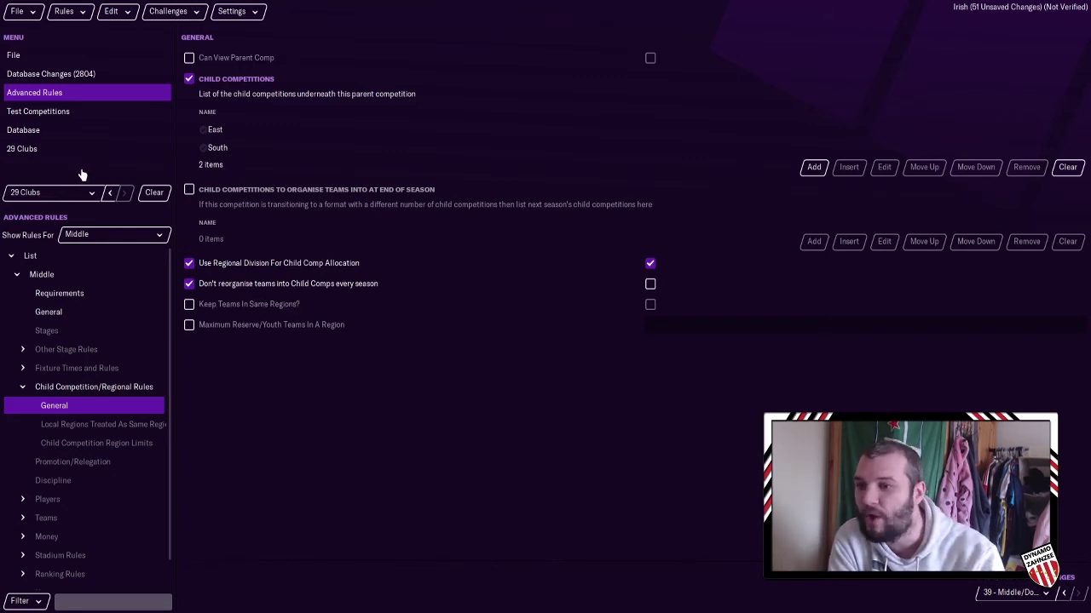
Open F.C. Carlow from the filtered club list and view its finance and stadium settings
click(30, 134)
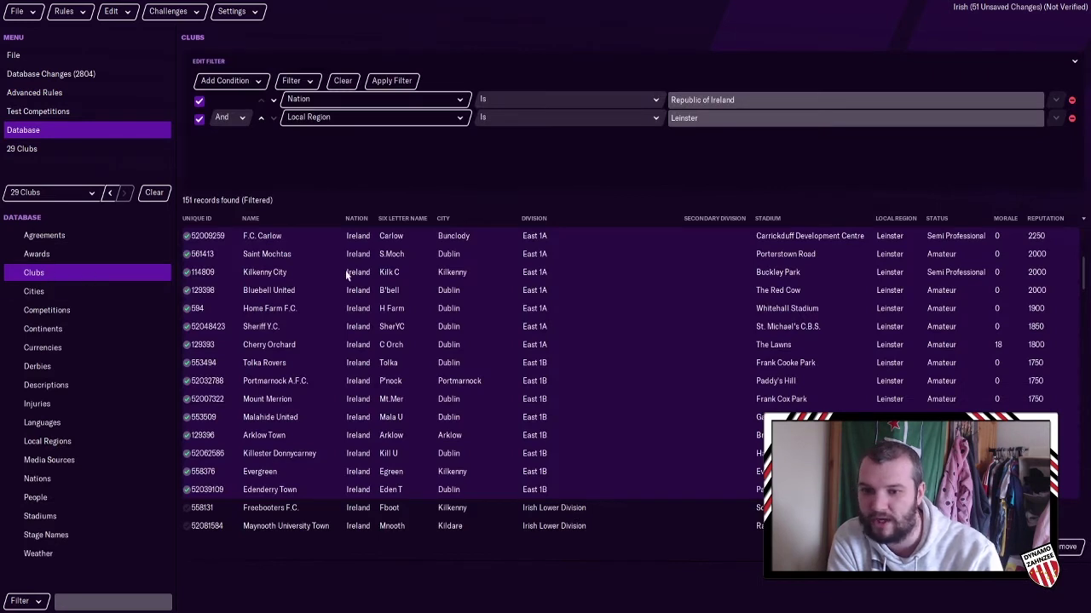
click(312, 237)
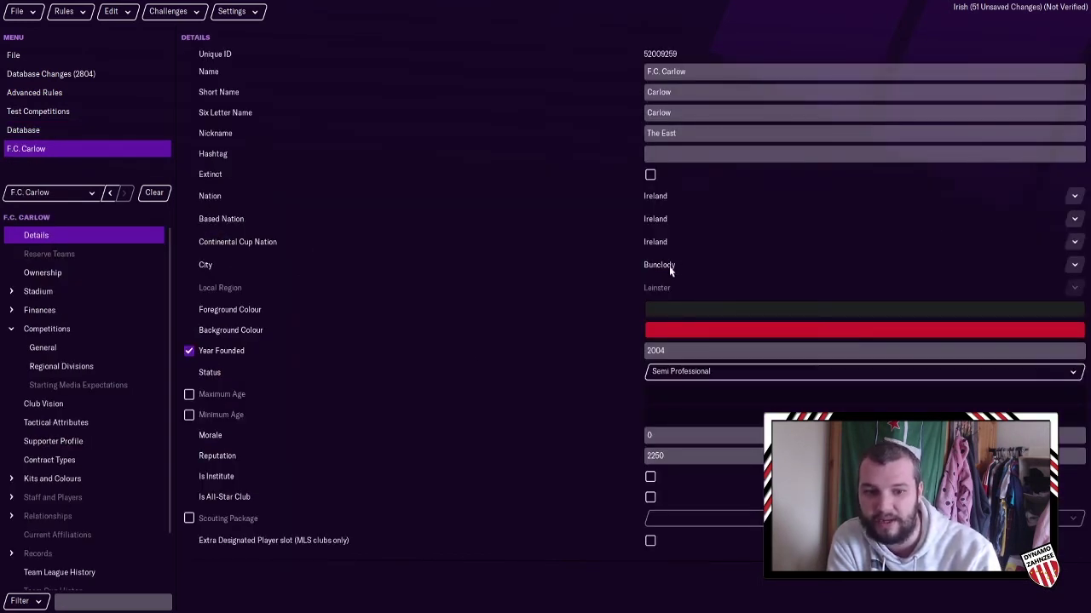
click(73, 309)
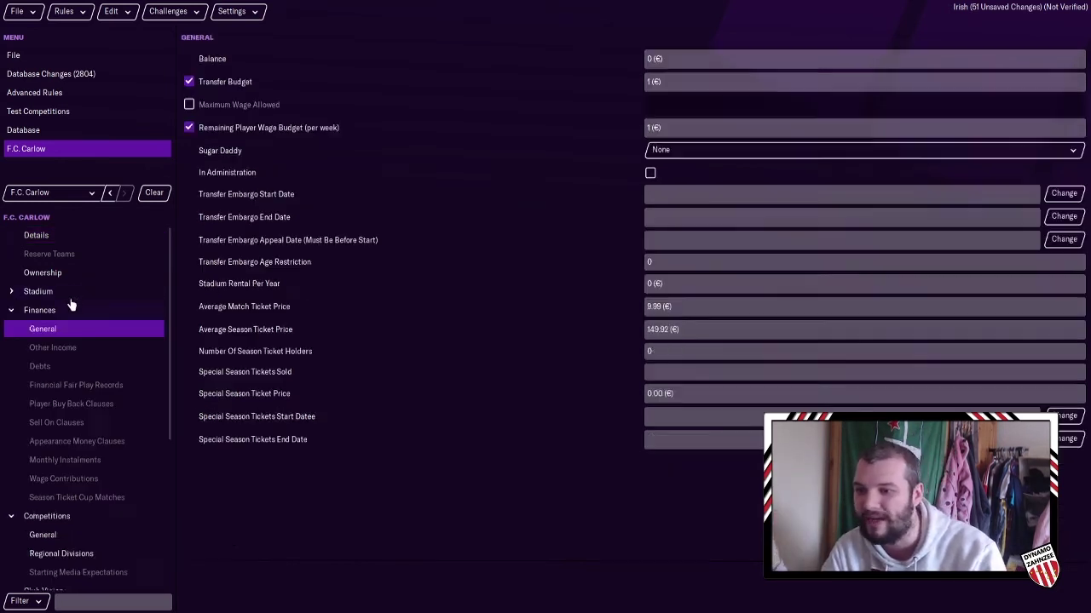
click(68, 293)
click(66, 310)
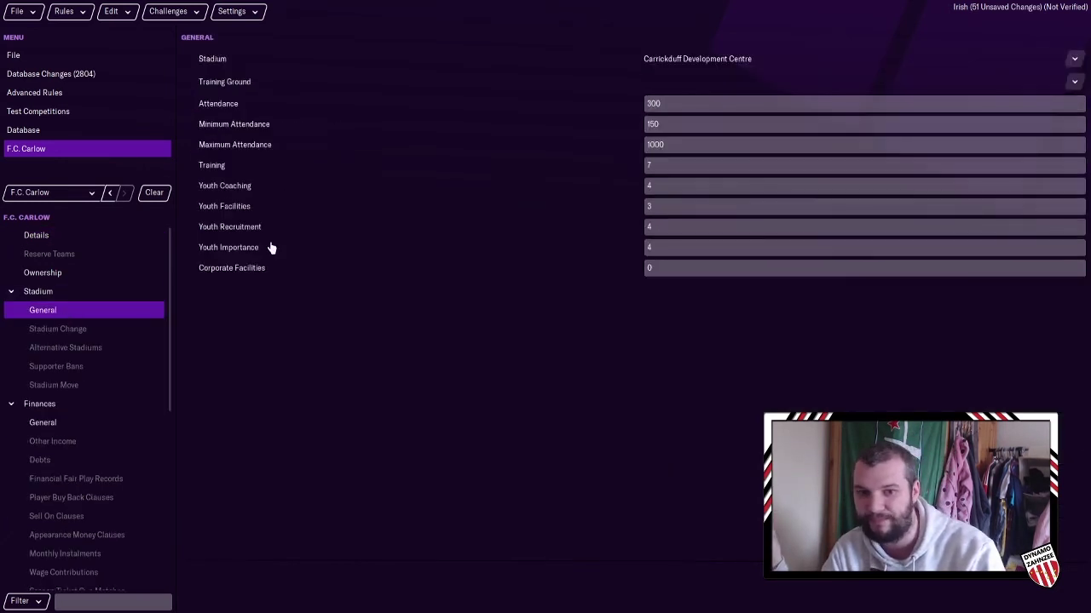
Inspect F.C. Carlow's stadium record and the stadium's city, and return to the Middle division's rules
click(682, 59)
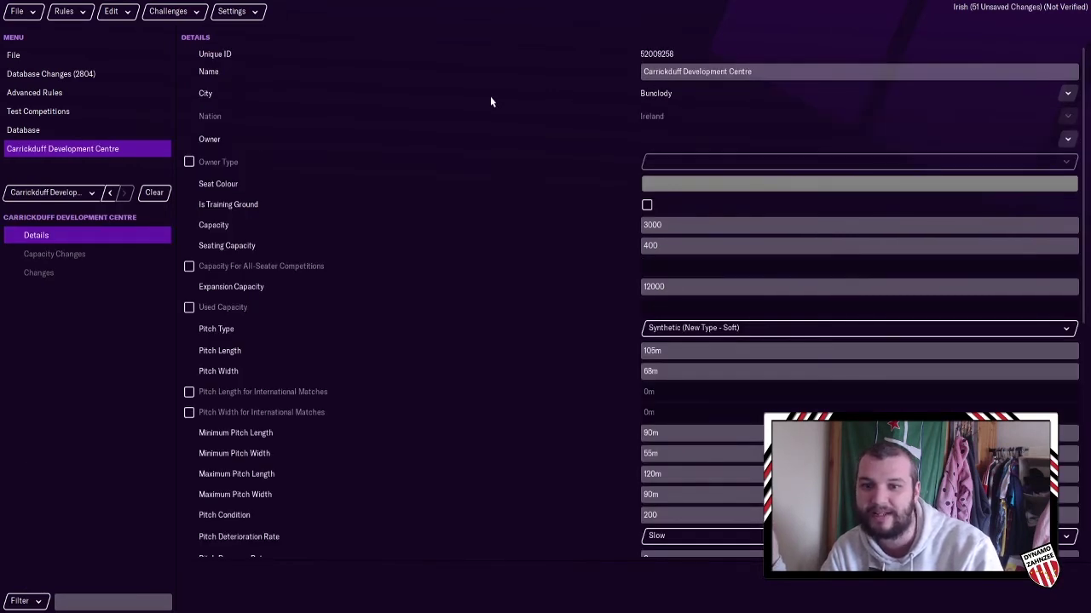
click(659, 94)
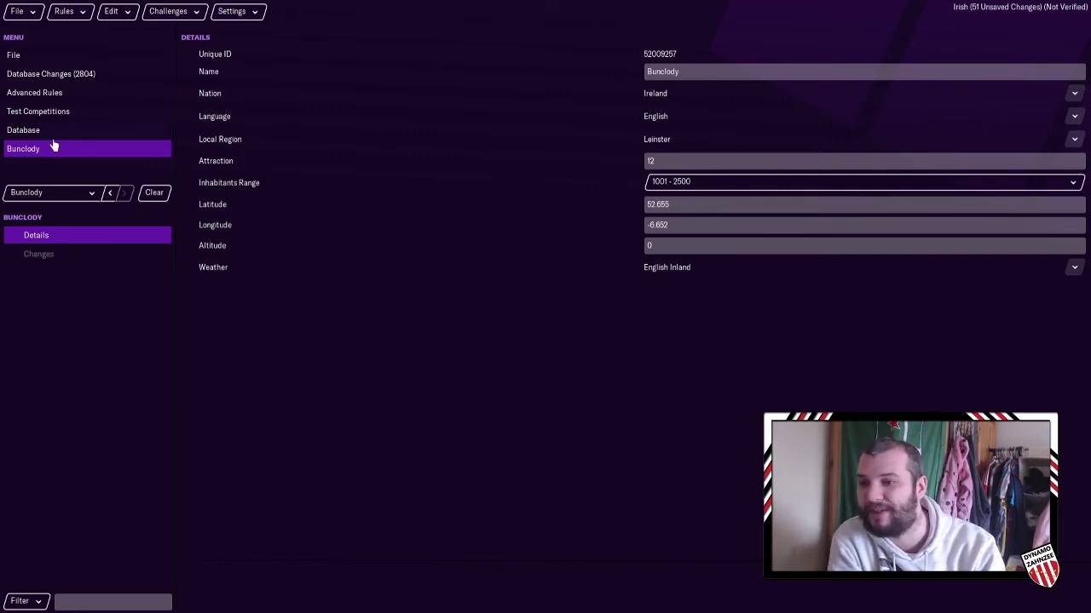
click(111, 194)
click(111, 195)
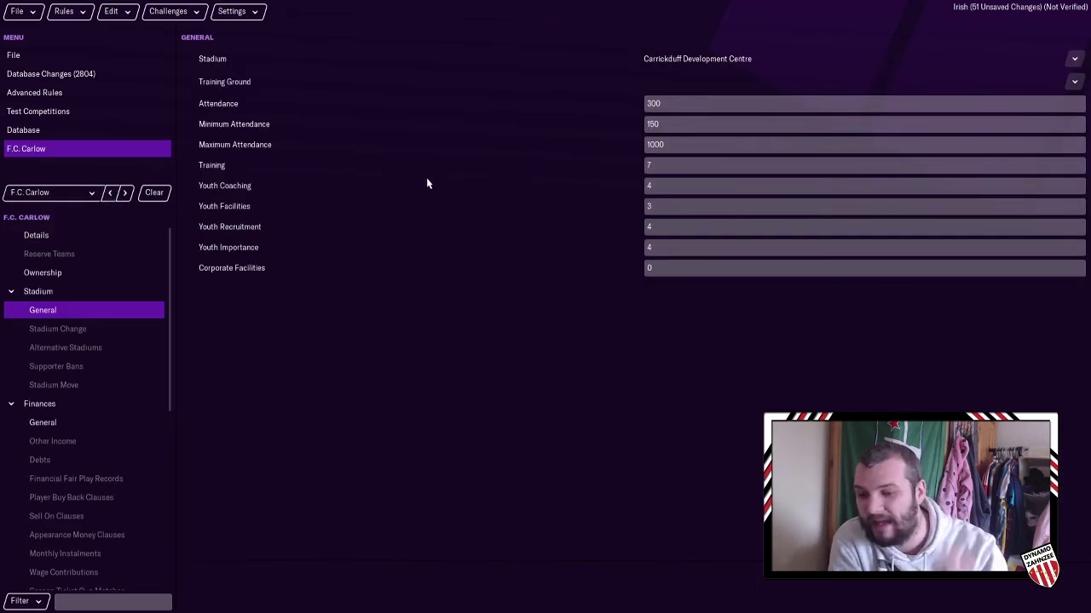
click(64, 92)
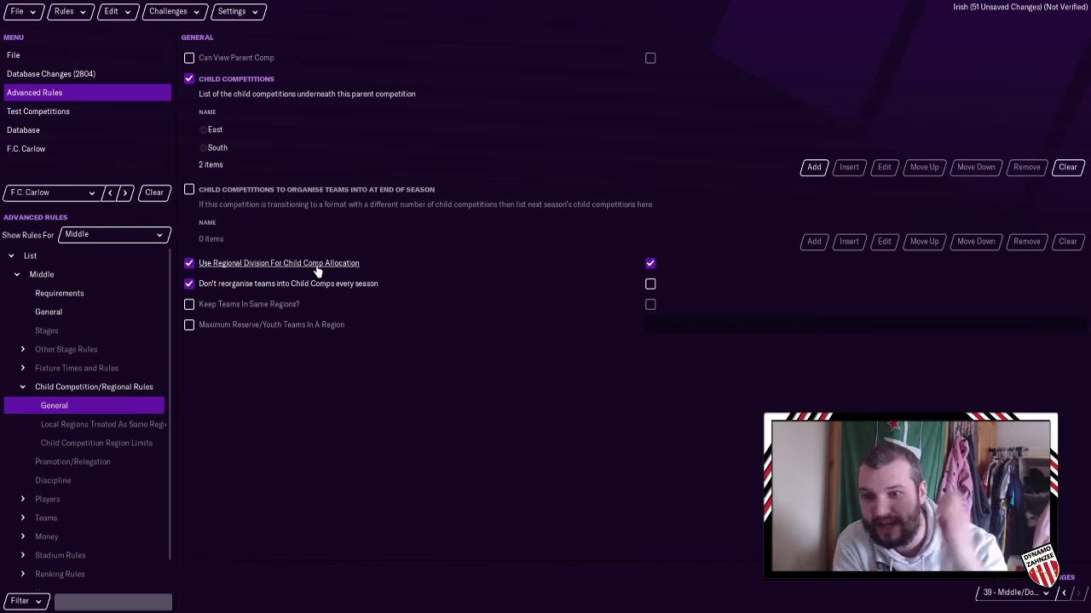
List the database's cities filtered by a nation containing "ireland"
click(25, 130)
click(49, 292)
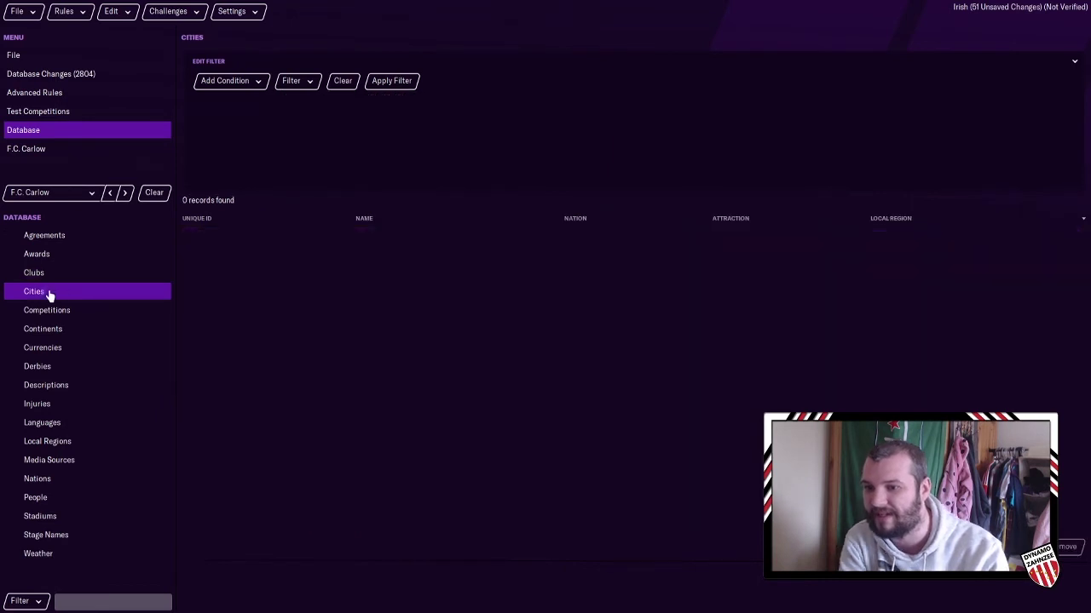
click(239, 82)
click(253, 170)
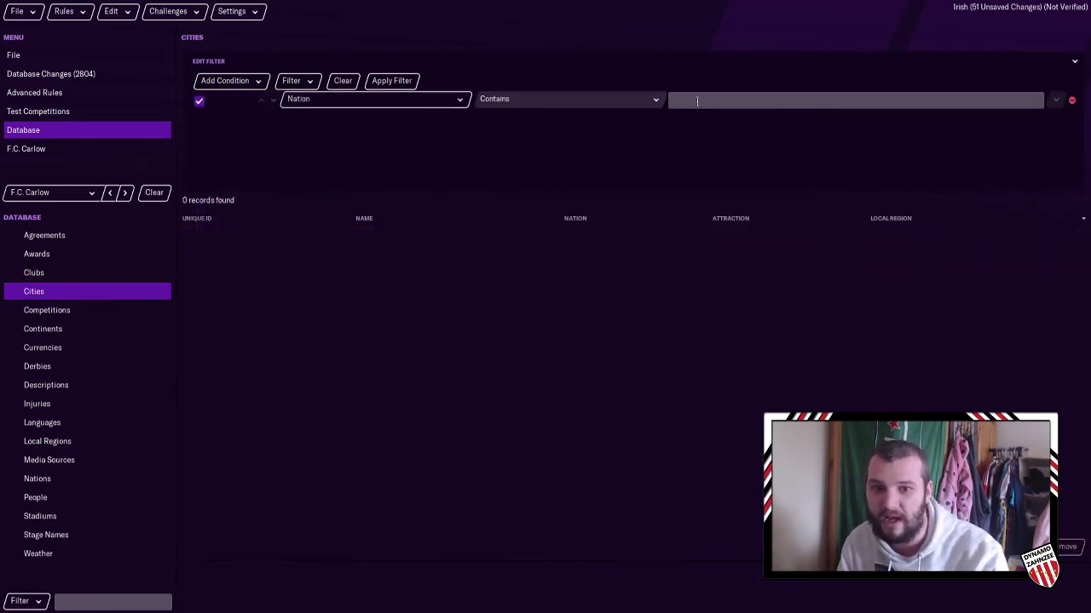
click(692, 111)
text(ireland)
key(Return)
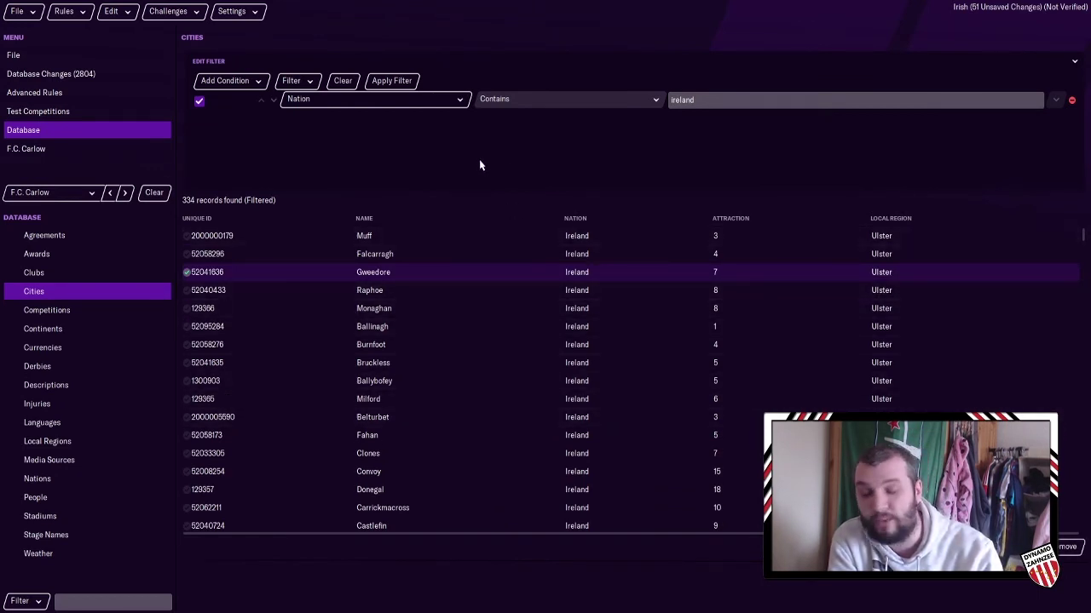
Change the city list's nation filter to Northern Ireland
click(697, 102)
text(no)
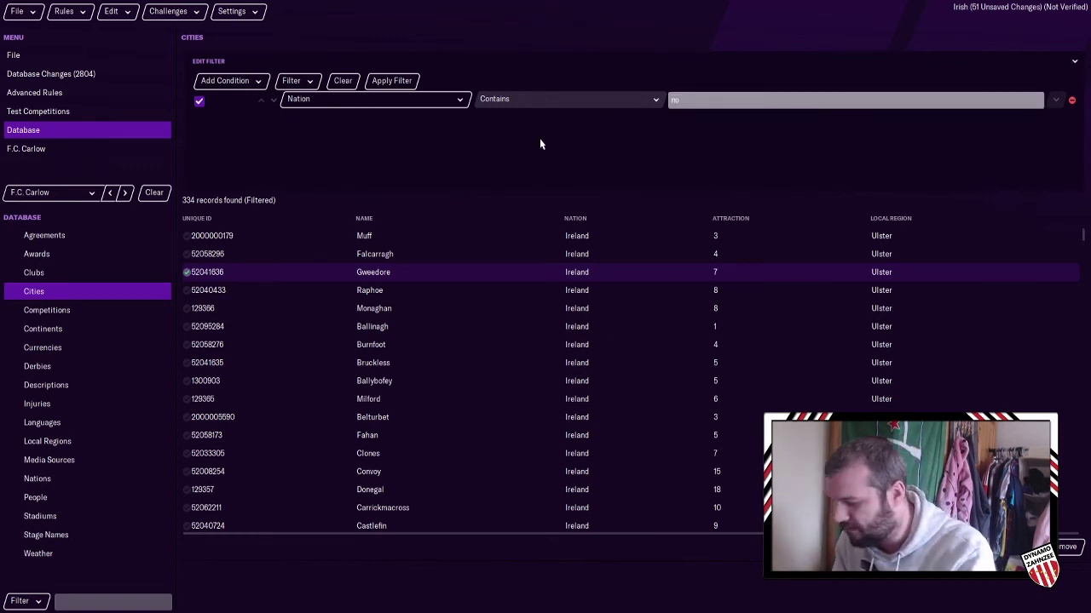
text(r)
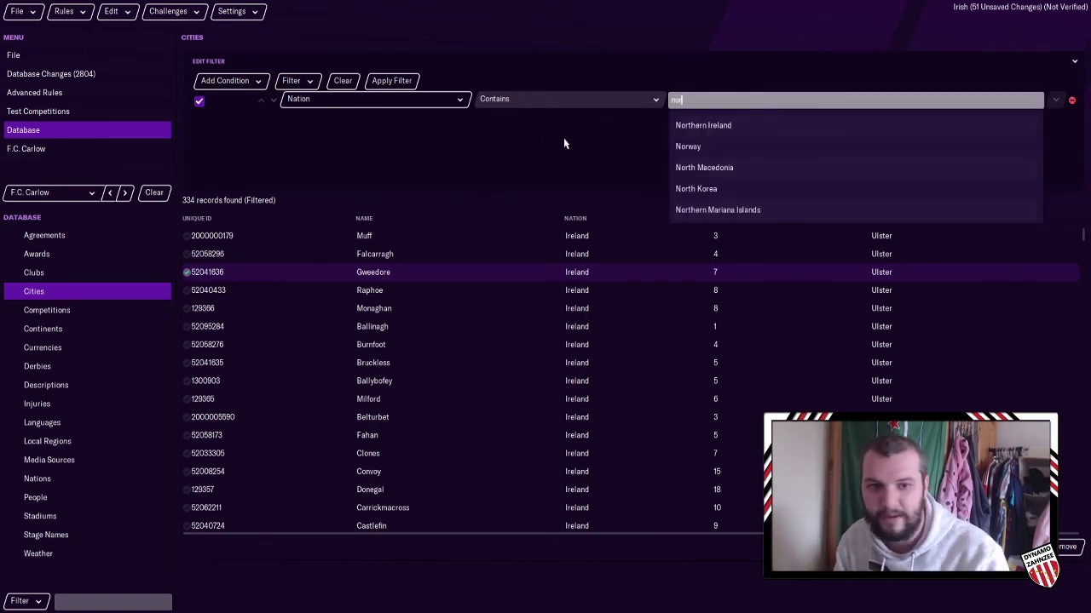
click(704, 127)
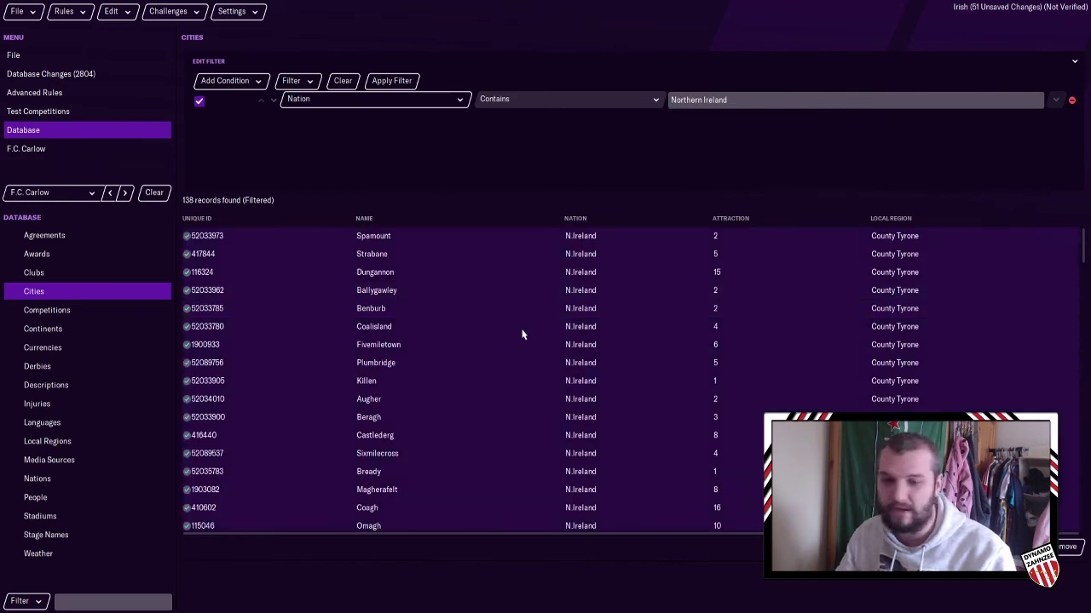
Open all listed Northern Ireland cities together, view the local region search without choosing one, and return to the Middle division's rules
key(ctrl+a)
key(Return)
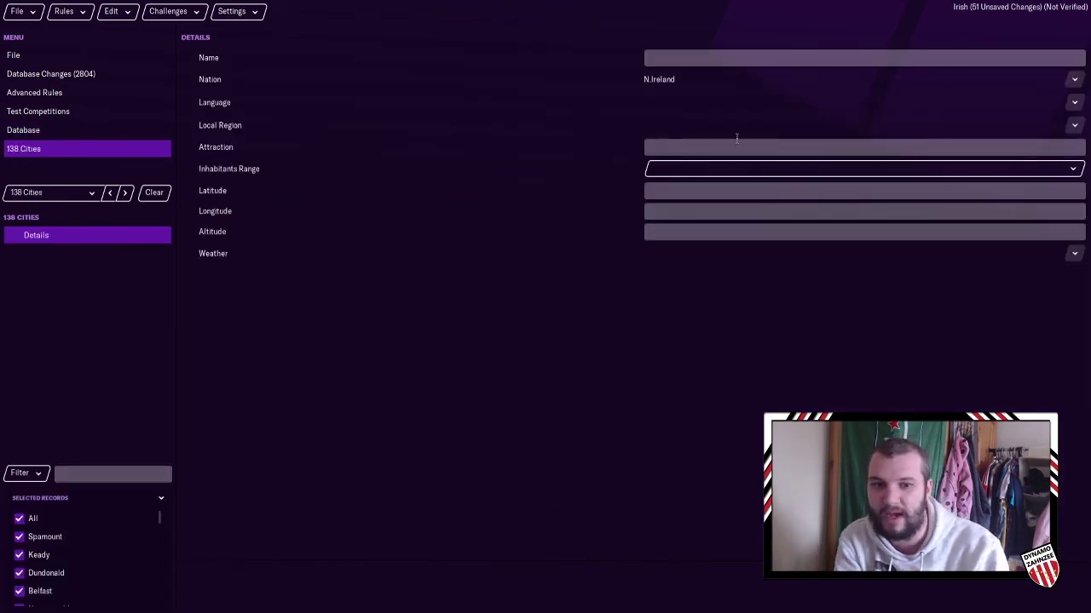
click(1074, 125)
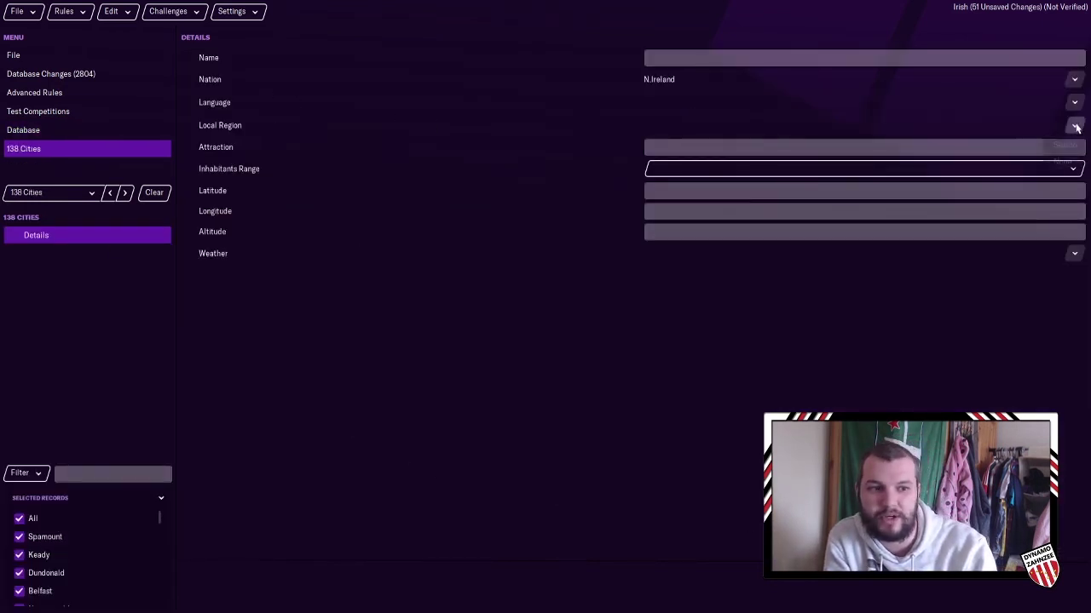
click(1054, 145)
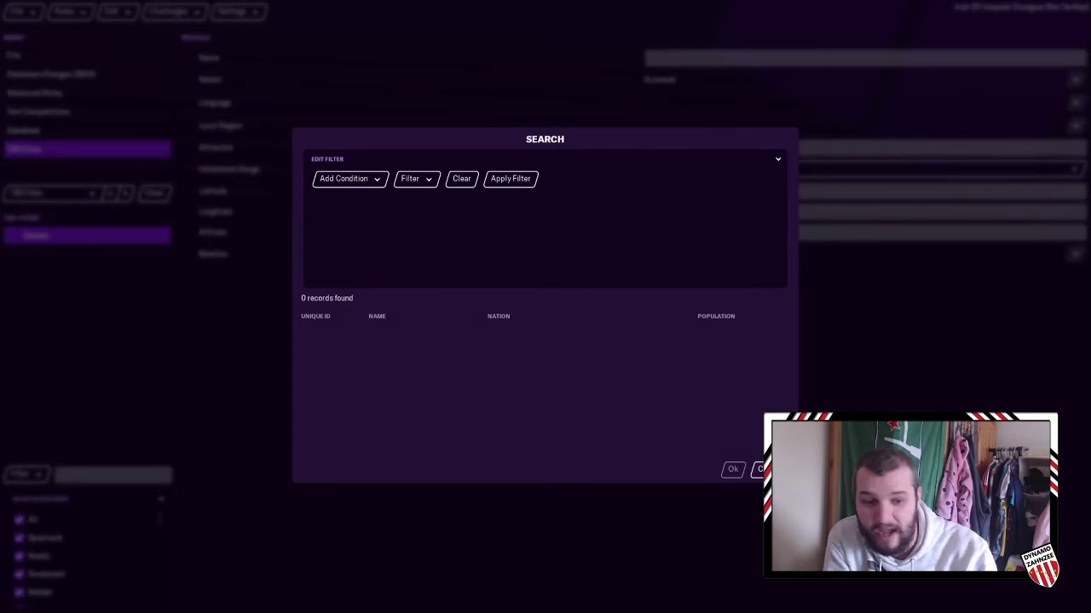
click(761, 470)
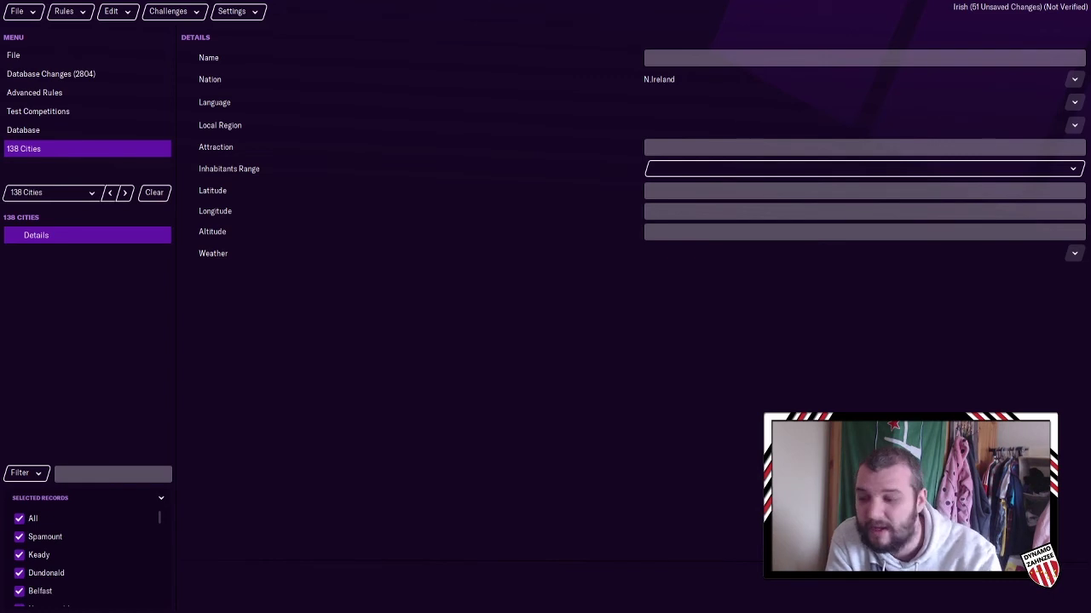
click(53, 131)
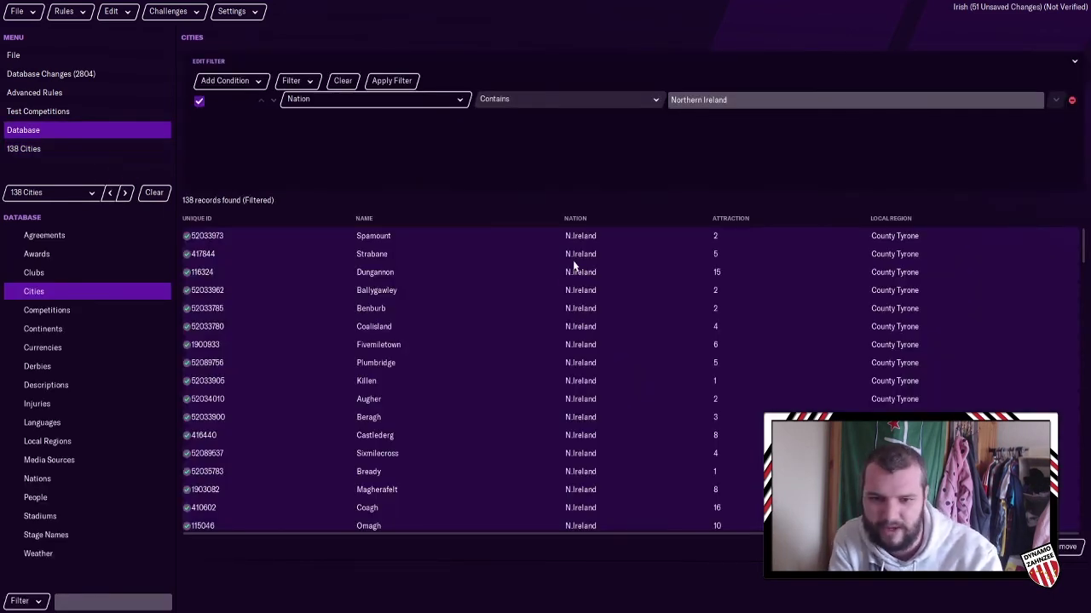
click(98, 93)
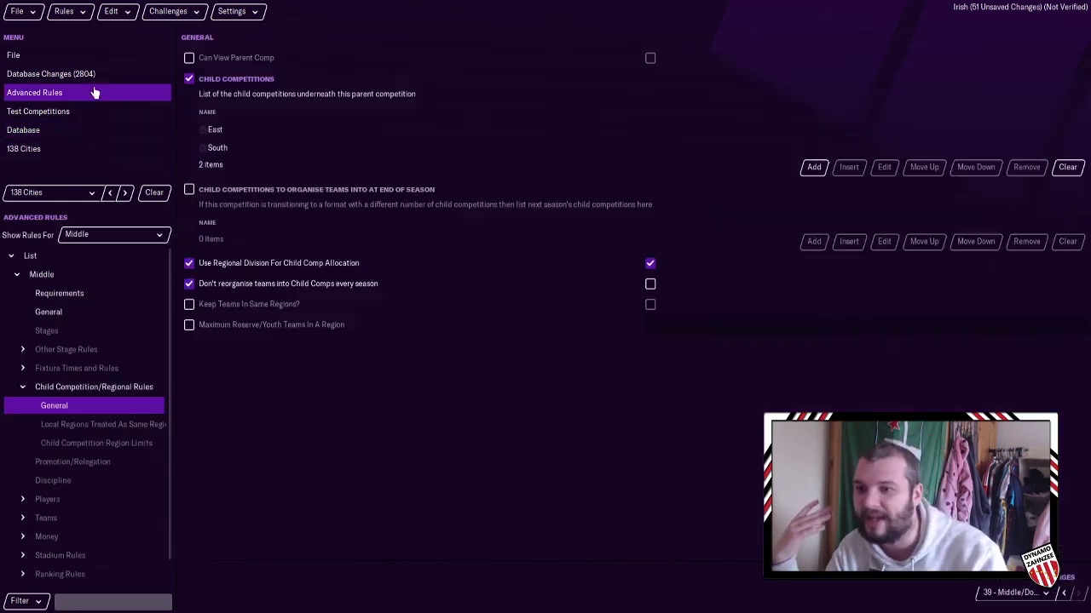